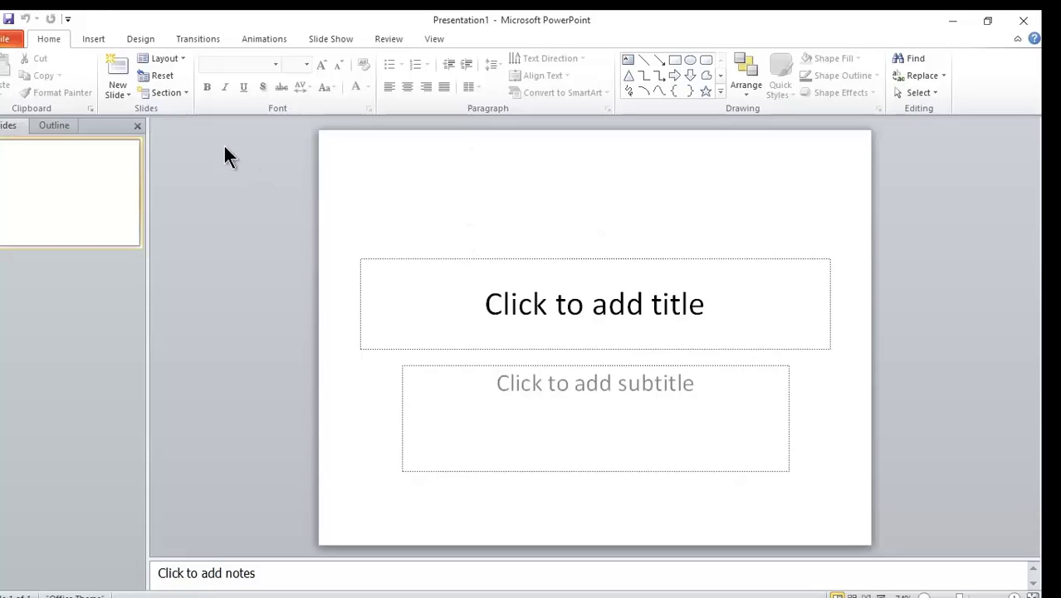
Step: Apply the Blank layout to the first slide from the Layout gallery
{"action": "left_click", "coordinate": [183, 53]}
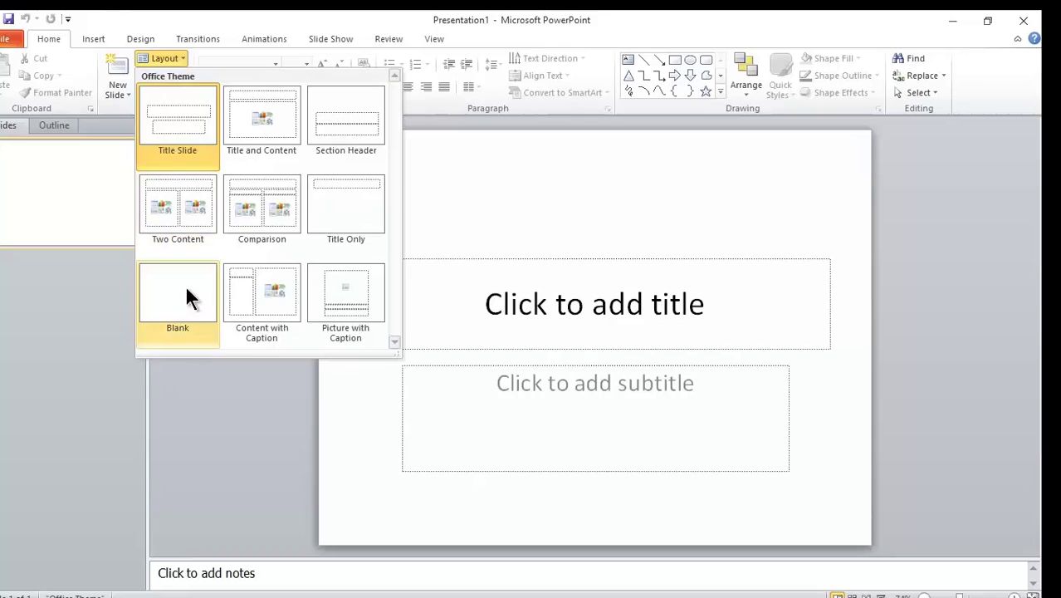
{"action": "left_click", "coordinate": [166, 278]}
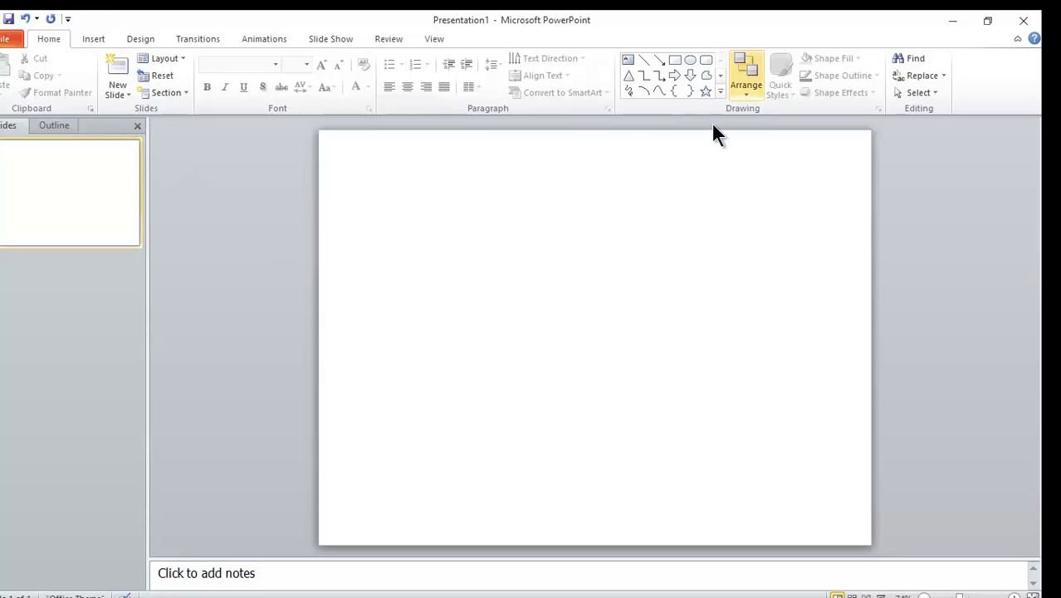
Step: Draw a long blue rectangle, about 8.67 inches wide, across the top of the slide
{"action": "left_click", "coordinate": [675, 60]}
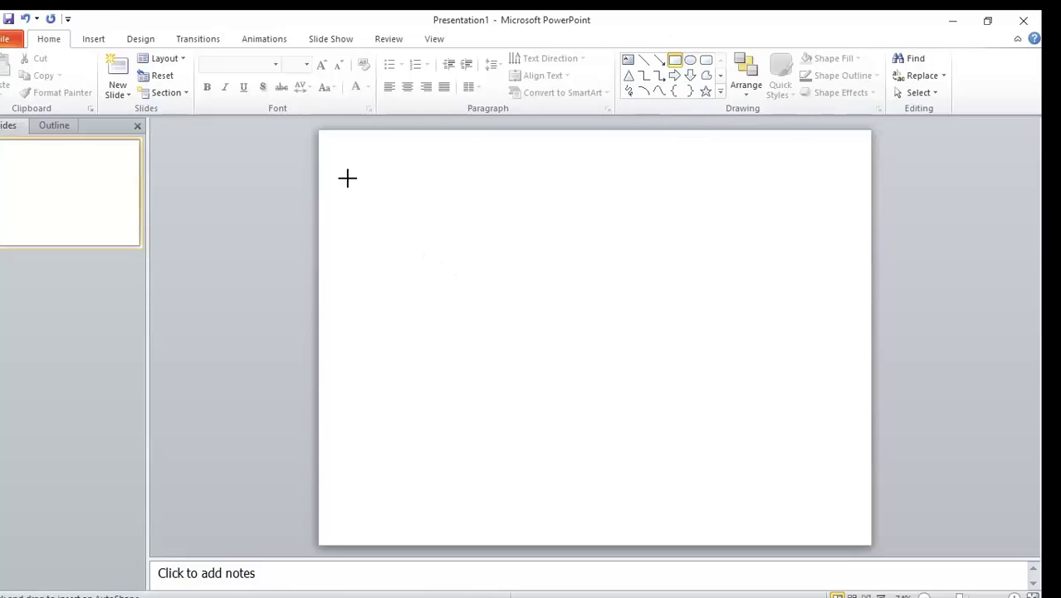
{"action": "left_click_drag", "start_coordinate": [345, 176], "coordinate": [820, 198]}
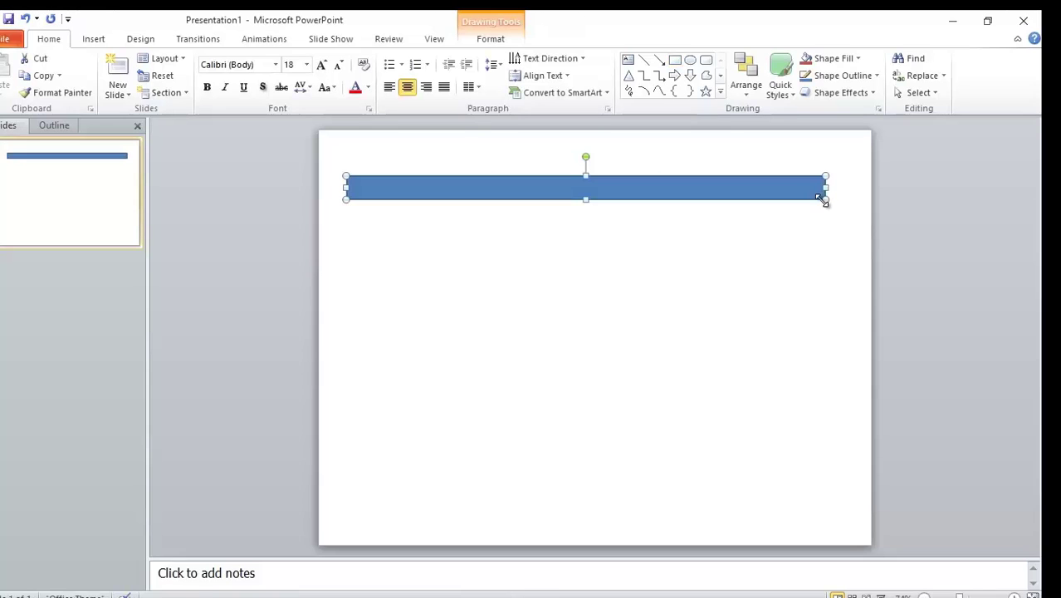
{"action": "left_click", "coordinate": [487, 42]}
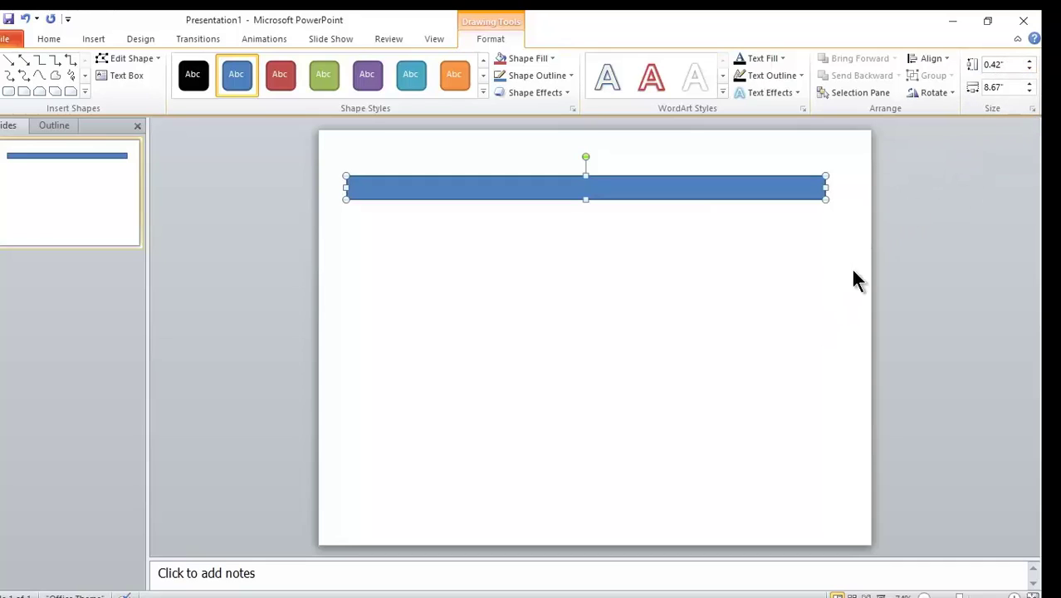
Step: Reduce the bar's Shape Height from 0.42" to 0.2", then to 0.1", keeping the 8.67" width
{"action": "left_click", "coordinate": [994, 65]}
{"action": "left_click", "coordinate": [989, 65]}
{"action": "key", "text": "Delete"}
{"action": "key", "text": "Return"}
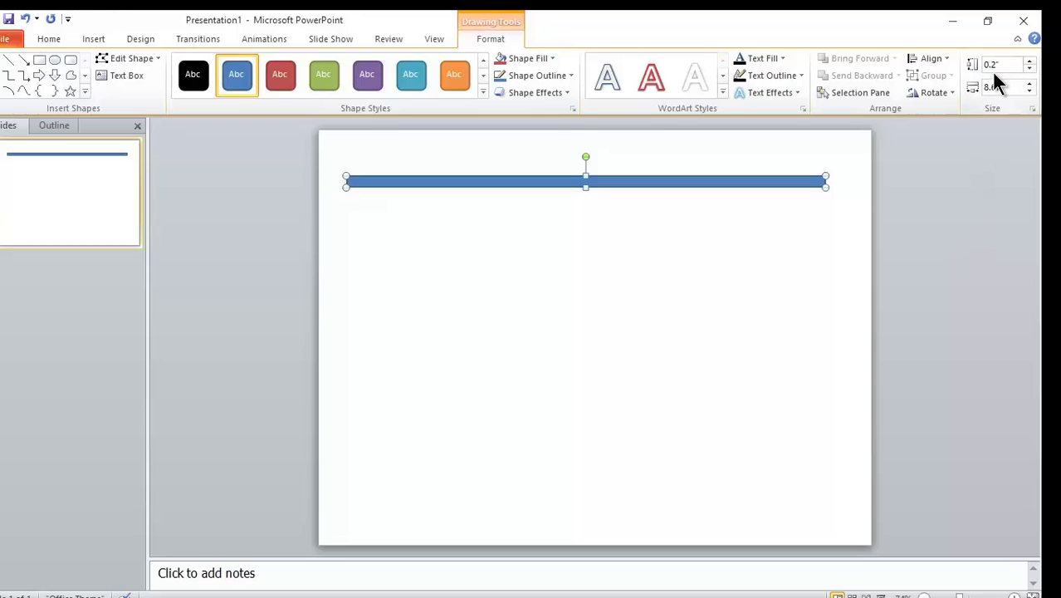
{"action": "double_click", "coordinate": [993, 68]}
{"action": "left_click", "coordinate": [993, 68]}
{"action": "key", "text": "BackSpace"}
{"action": "type", "text": "1"}
{"action": "key", "text": "Return"}
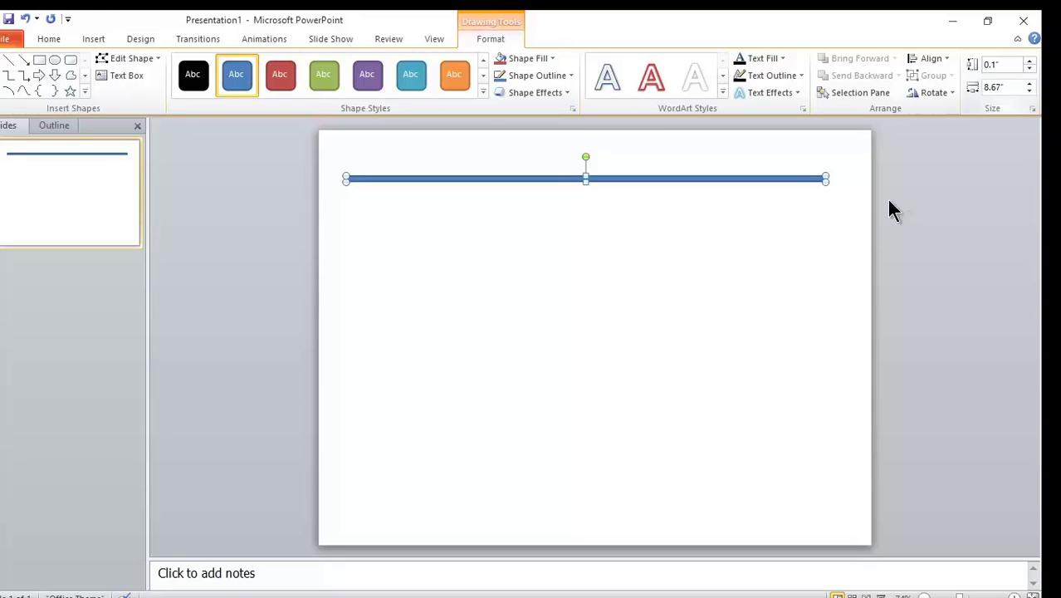
{"action": "left_click", "coordinate": [826, 201]}
{"action": "left_click", "coordinate": [814, 181]}
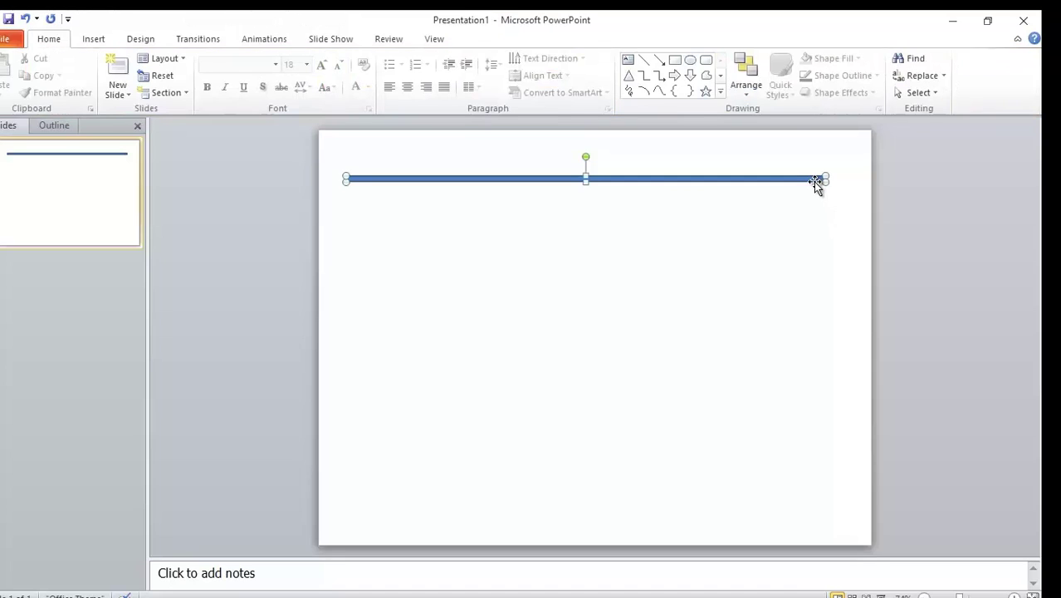
{"action": "double_click", "coordinate": [814, 181]}
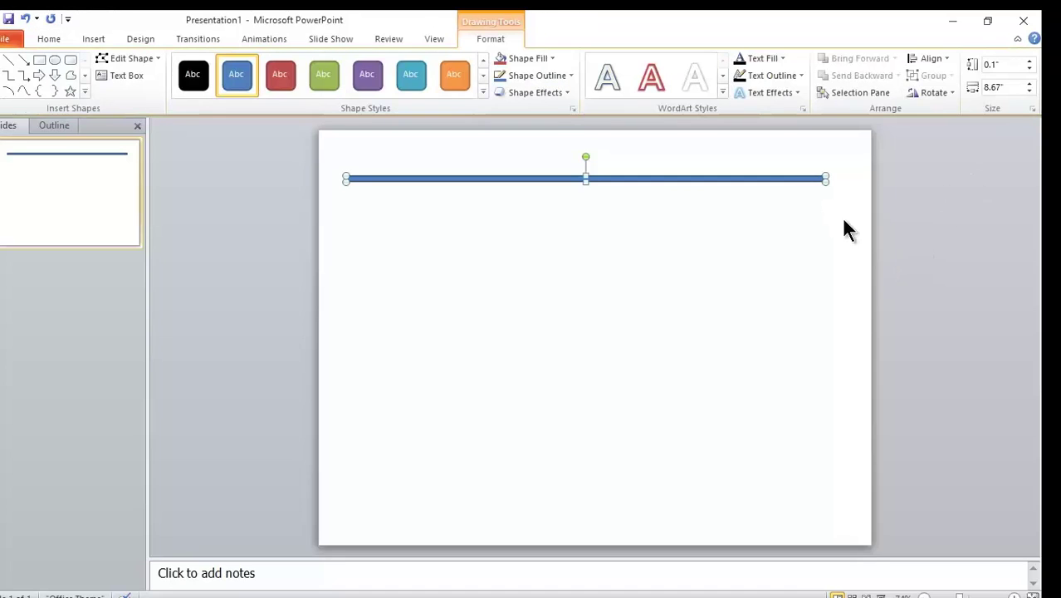
Step: Set the line's fill to No Fill and its outline weight to 1 pt
{"action": "left_click", "coordinate": [523, 55]}
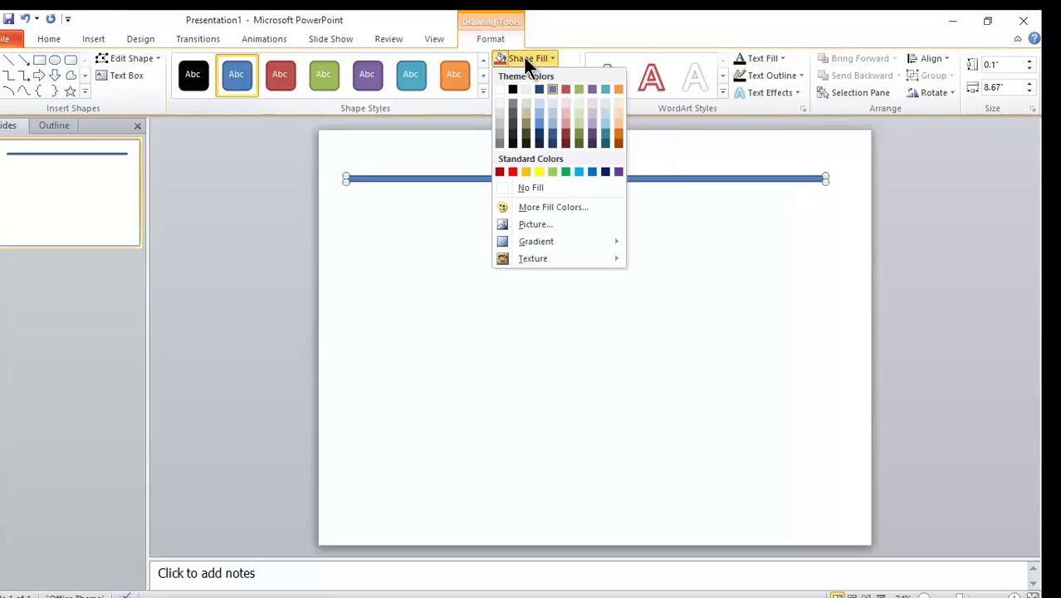
{"action": "left_click", "coordinate": [531, 187]}
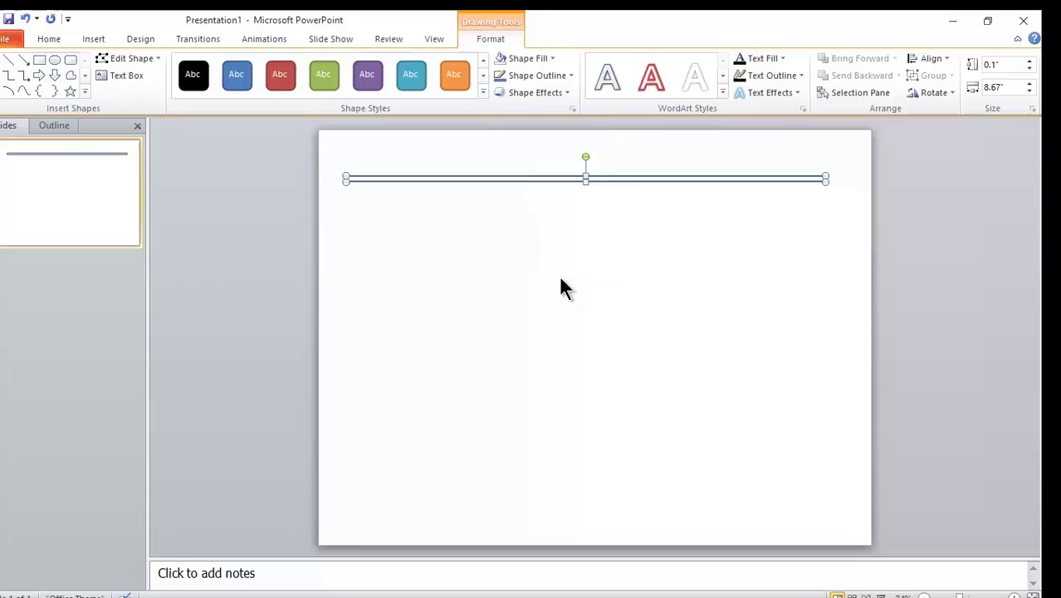
{"action": "left_click", "coordinate": [528, 74]}
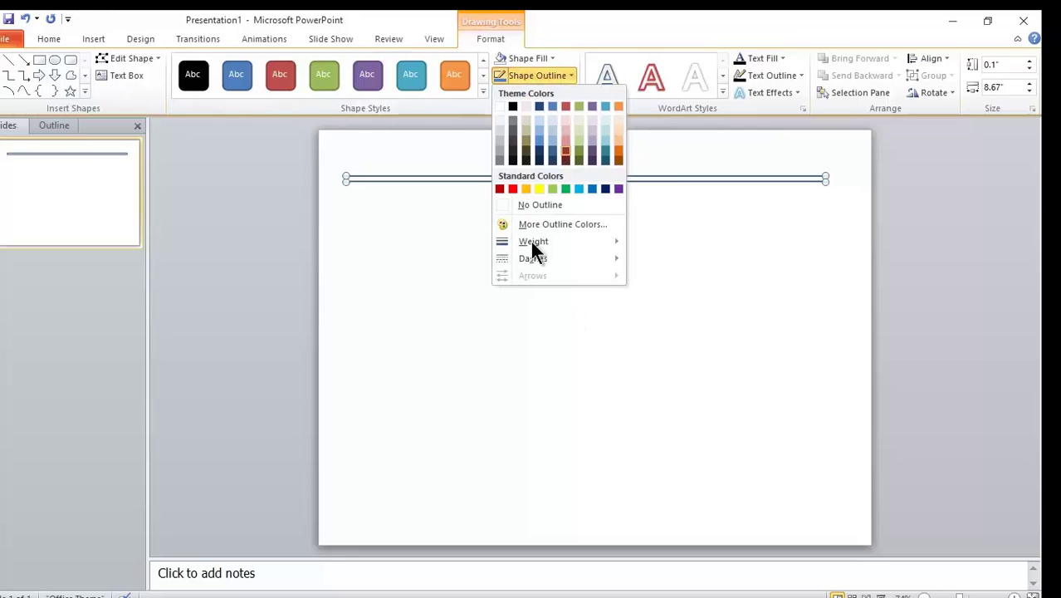
{"action": "mouse_move", "coordinate": [534, 241]}
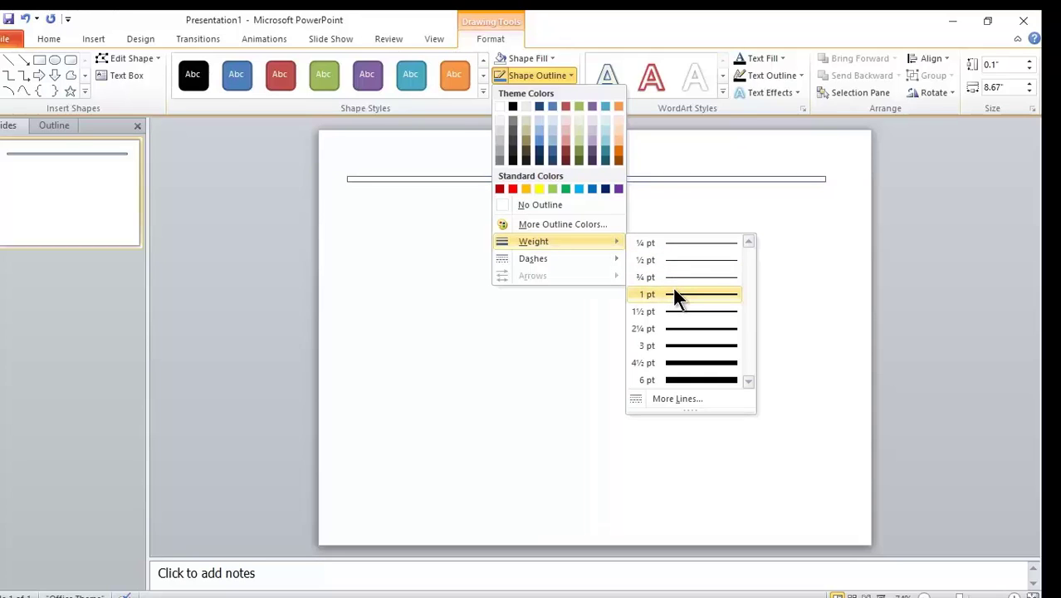
{"action": "left_click", "coordinate": [674, 295]}
{"action": "left_click", "coordinate": [674, 299]}
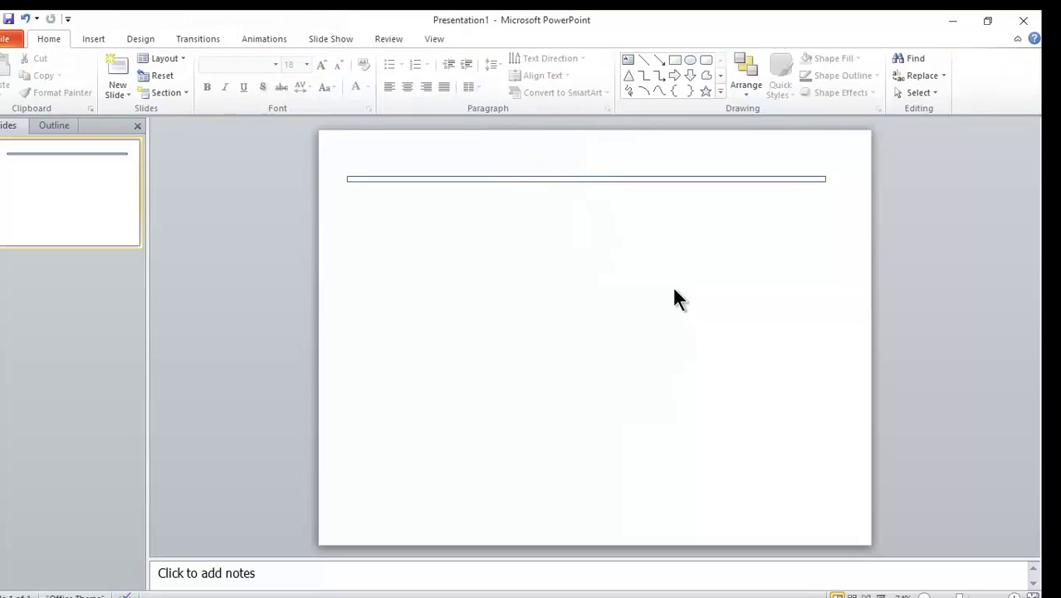
{"action": "double_click", "coordinate": [653, 183]}
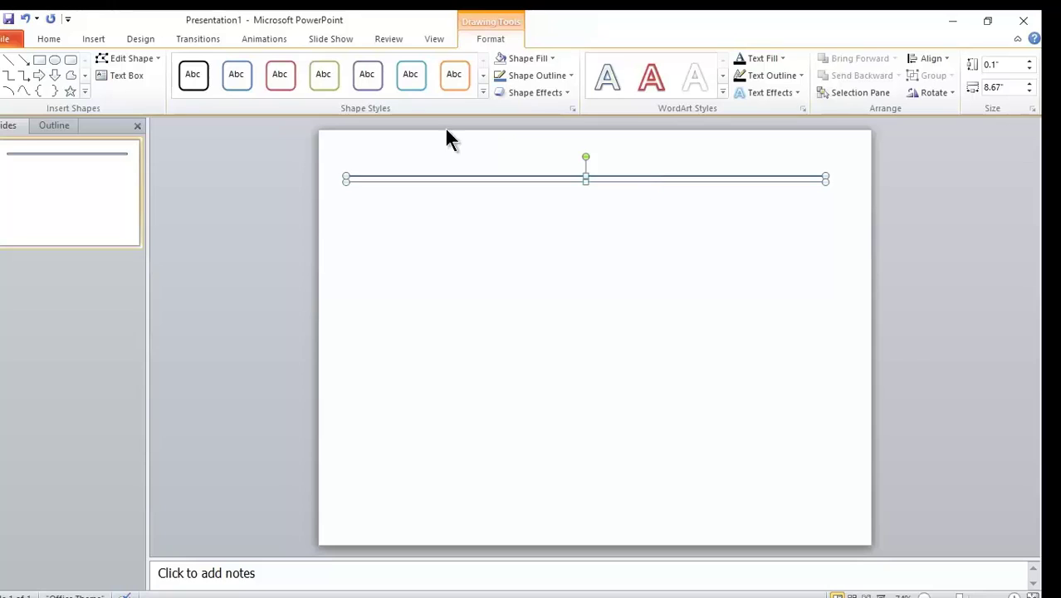
Step: Duplicate the outlined line using Copy > Duplicate on the Home tab
{"action": "left_click", "coordinate": [48, 39]}
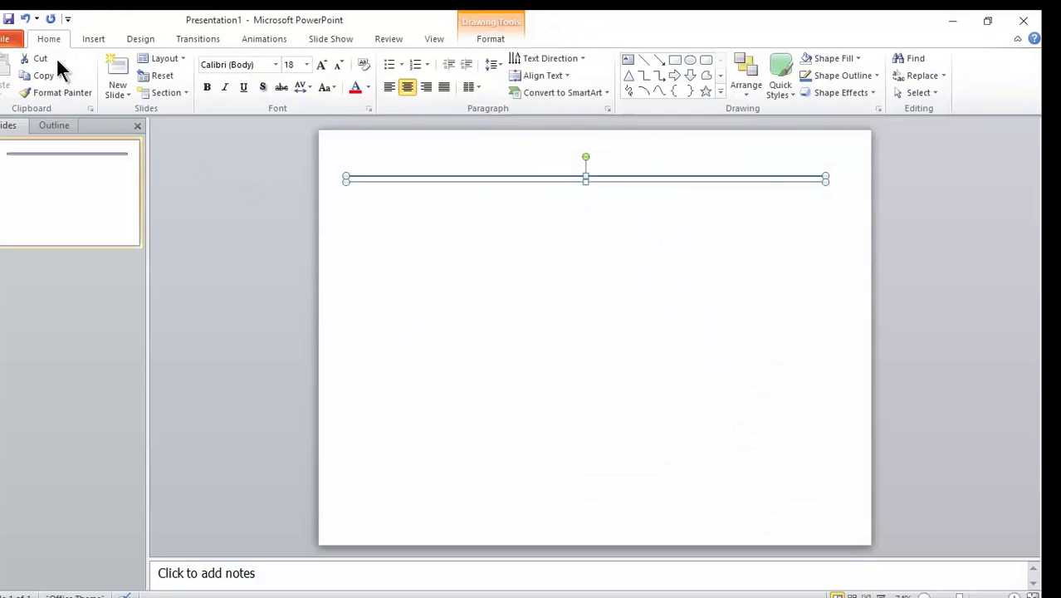
{"action": "left_click", "coordinate": [59, 75]}
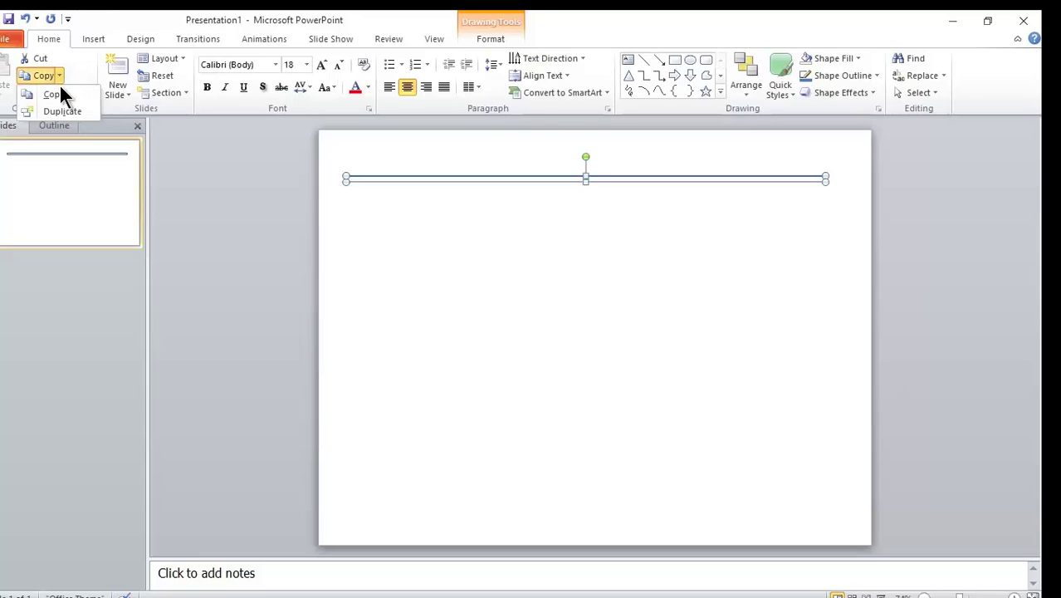
{"action": "left_click", "coordinate": [60, 111]}
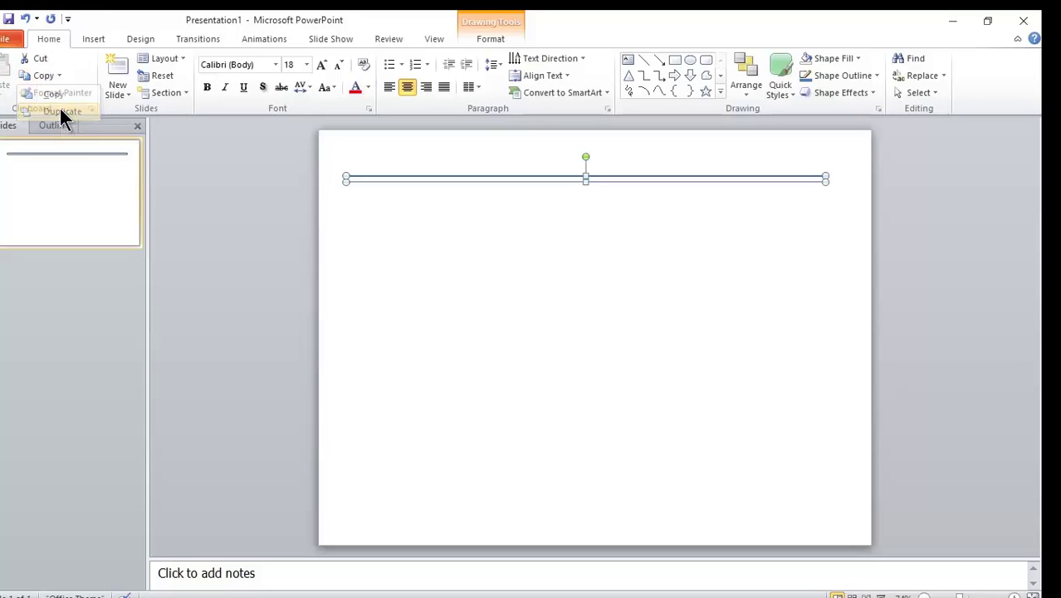
{"action": "left_click", "coordinate": [618, 200]}
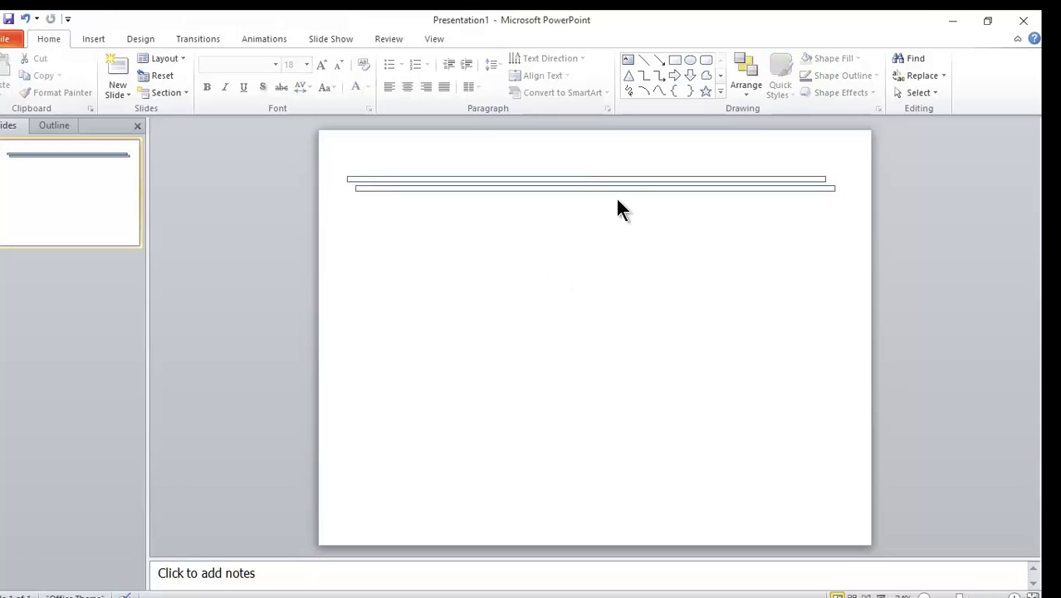
Step: Zoom in to 200% and nudge the copy directly under the original line
{"action": "left_click", "coordinate": [982, 595]}
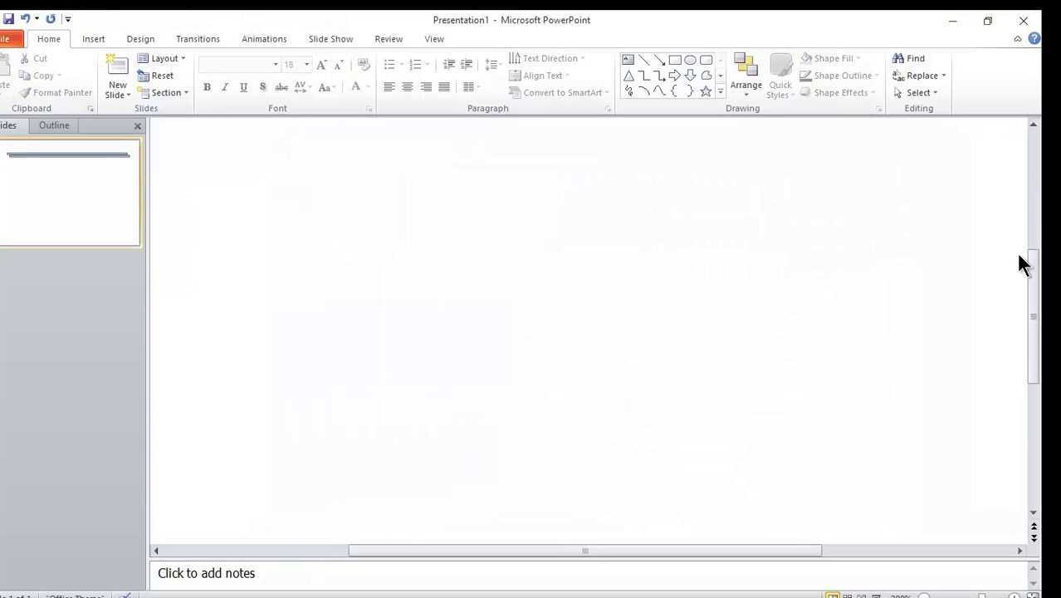
{"action": "left_click", "coordinate": [1034, 126]}
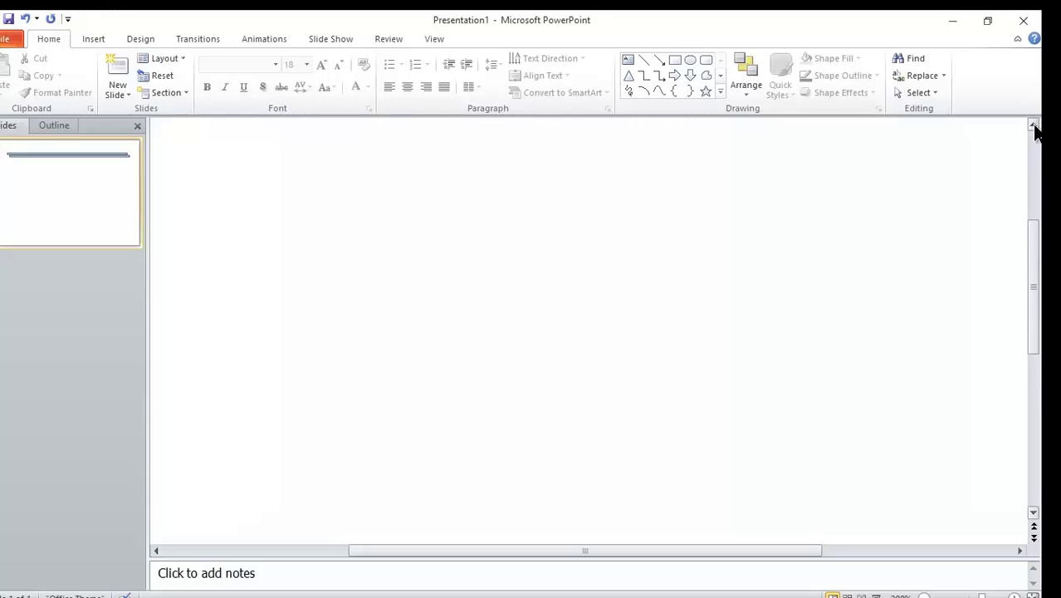
{"action": "left_click", "coordinate": [1034, 129]}
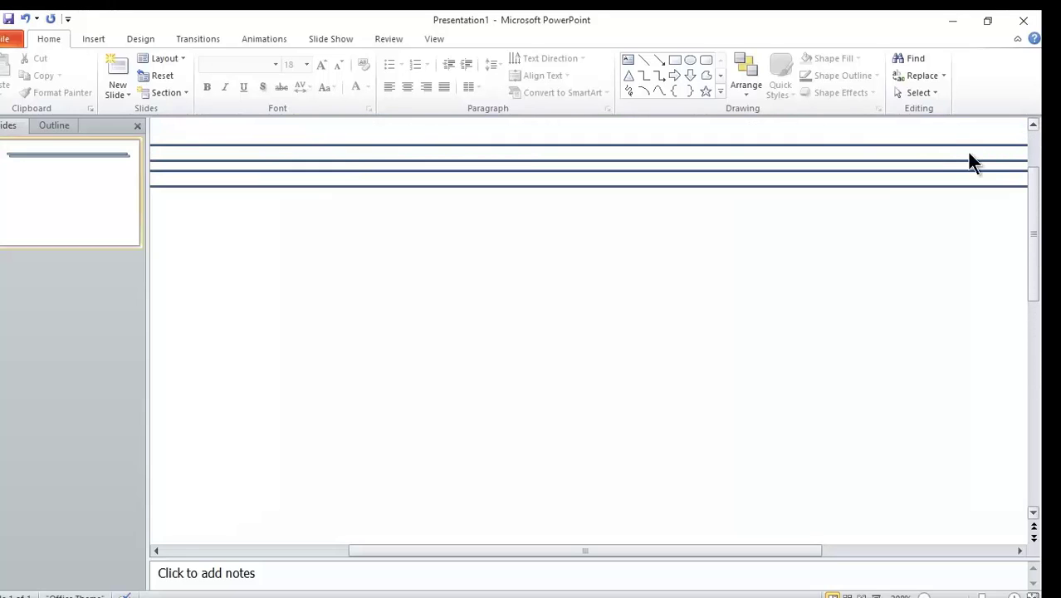
{"action": "left_click", "coordinate": [914, 186]}
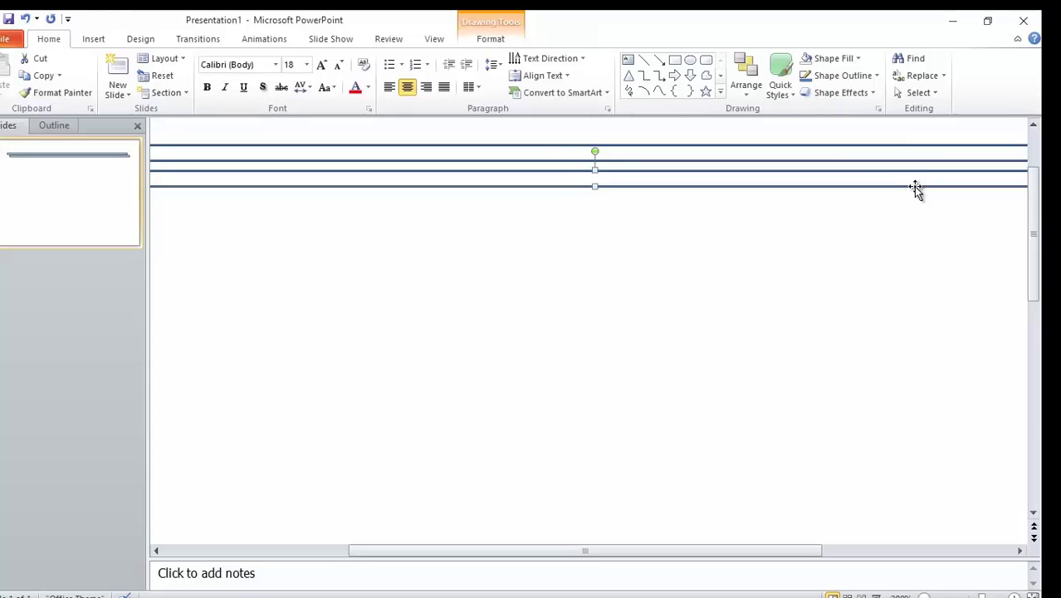
{"action": "key", "text": "Up"}
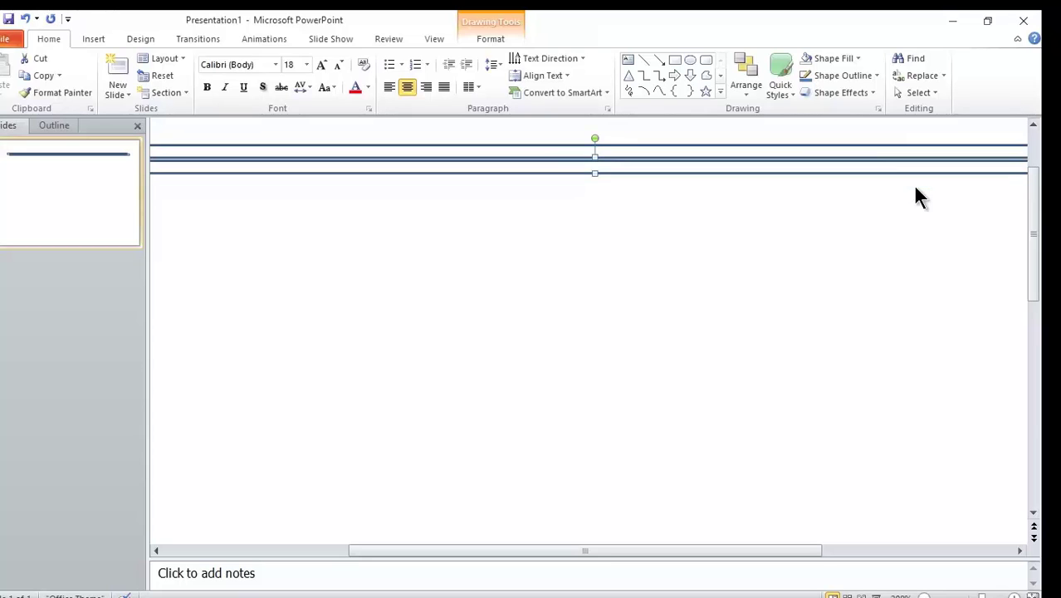
{"action": "key", "text": "ctrl+Down"}
{"action": "key", "text": "ctrl+Down"}
{"action": "key", "text": "ctrl+Down"}
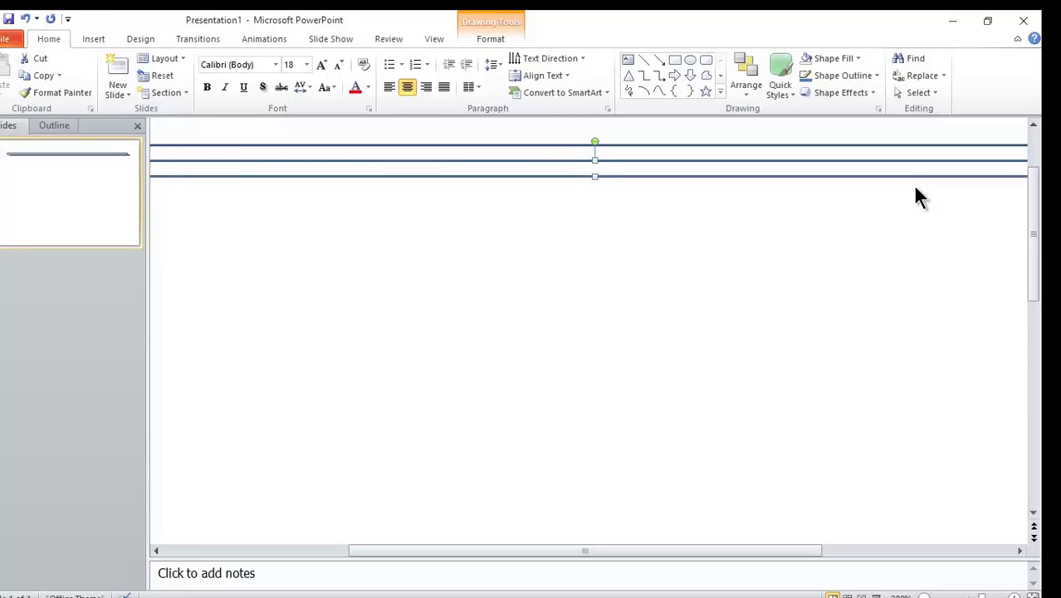
{"action": "left_click", "coordinate": [943, 415]}
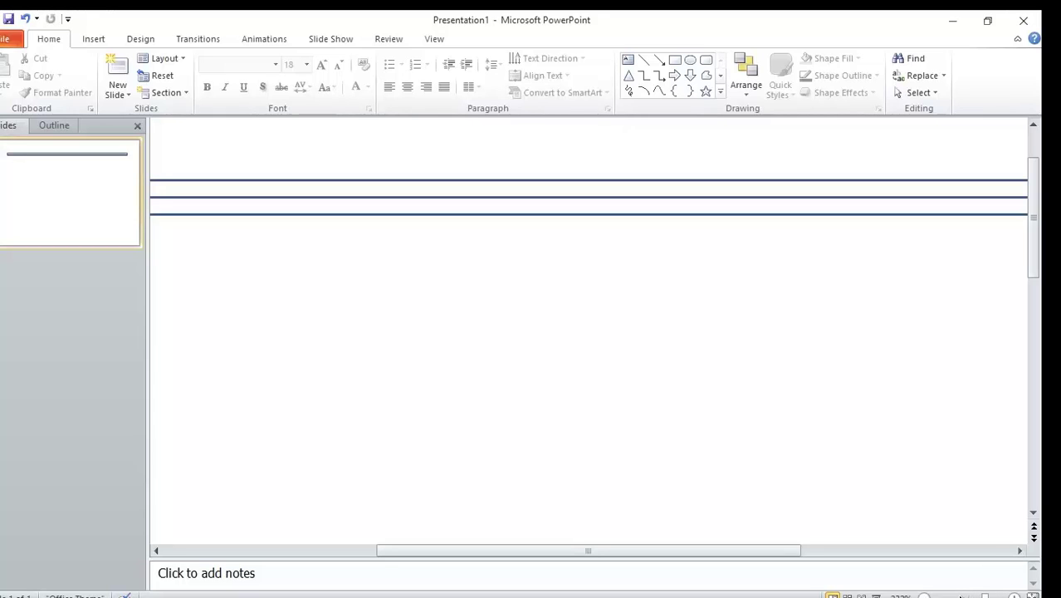
Step: Duplicate the stacked line again and nudge the copy left and up, flush beneath it
{"action": "left_click", "coordinate": [959, 595]}
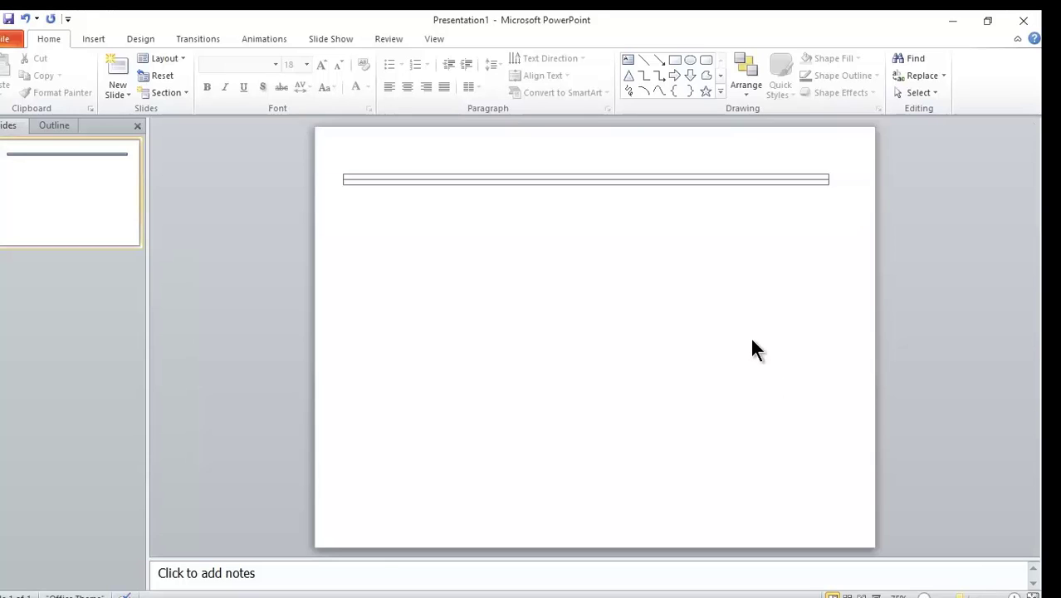
{"action": "left_click", "coordinate": [366, 181]}
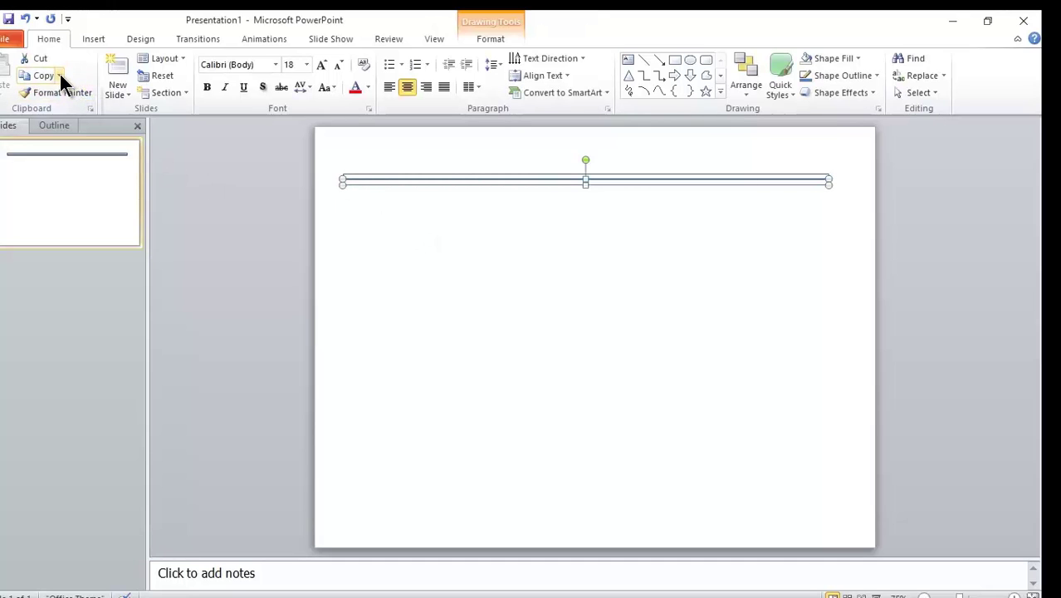
{"action": "left_click", "coordinate": [59, 74]}
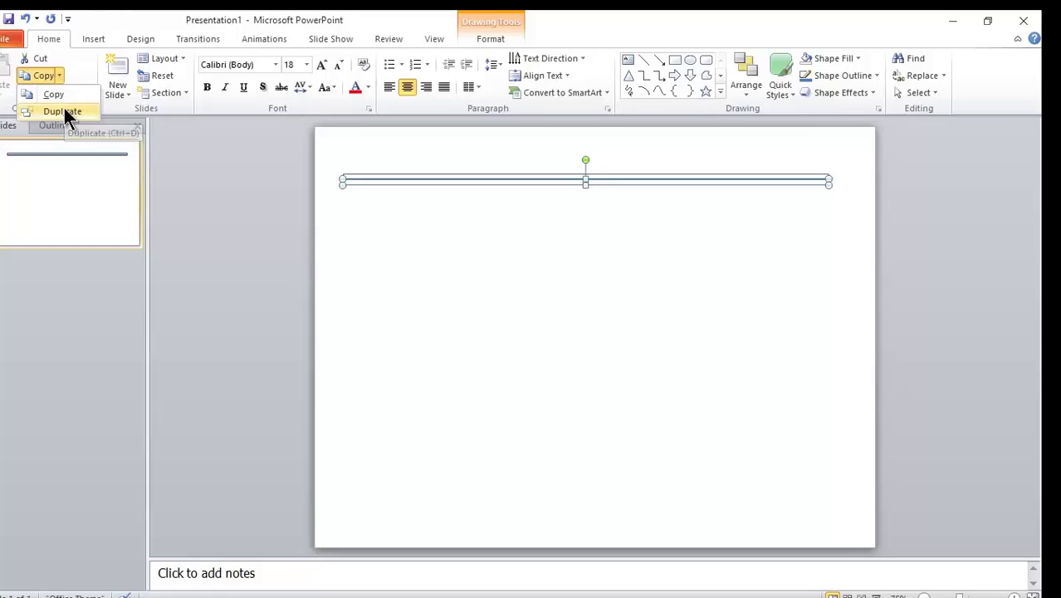
{"action": "left_click", "coordinate": [64, 109]}
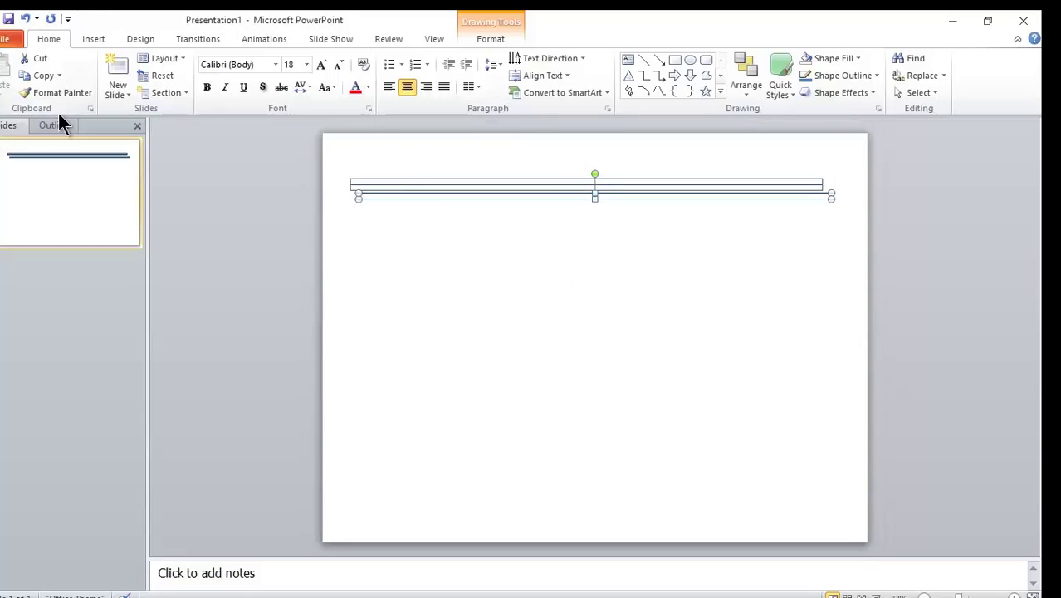
{"action": "key", "text": "Left"}
{"action": "key", "text": "Left"}
{"action": "key", "text": "Up"}
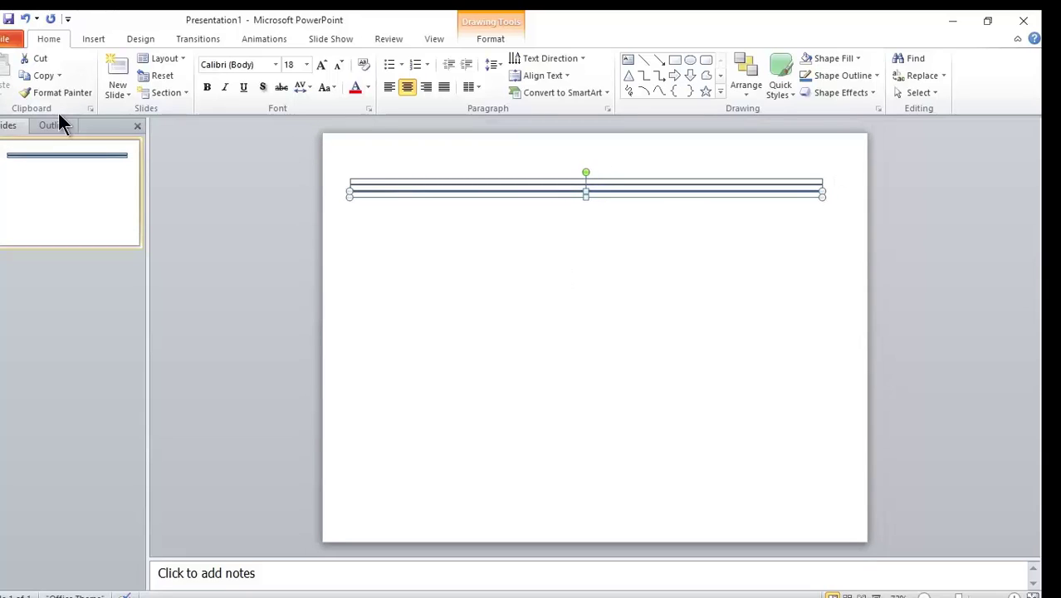
{"action": "key", "text": "Up"}
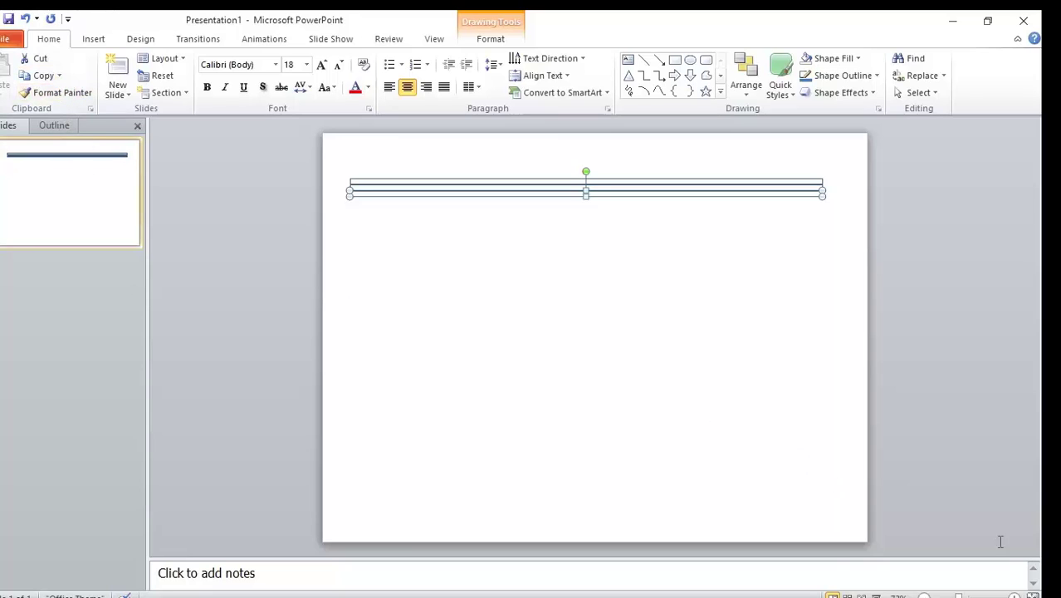
Step: Zoom in, duplicate the bottom line, and nudge the copy flush beneath the stack
{"action": "left_click", "coordinate": [1014, 595]}
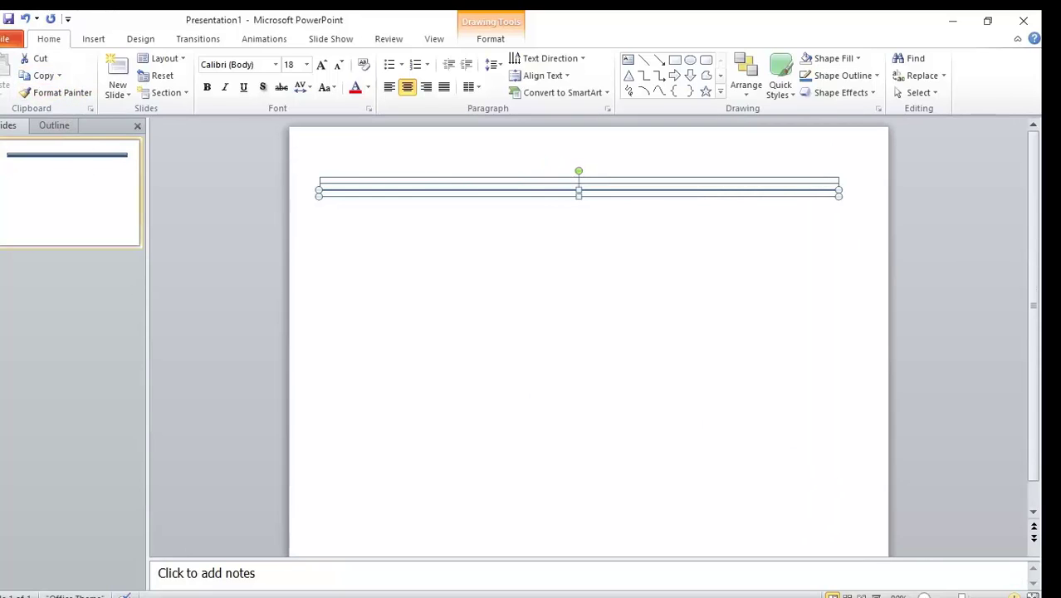
{"action": "left_click", "coordinate": [1014, 594]}
{"action": "left_click", "coordinate": [1014, 595]}
{"action": "left_click", "coordinate": [1014, 594]}
{"action": "left_click", "coordinate": [1014, 595]}
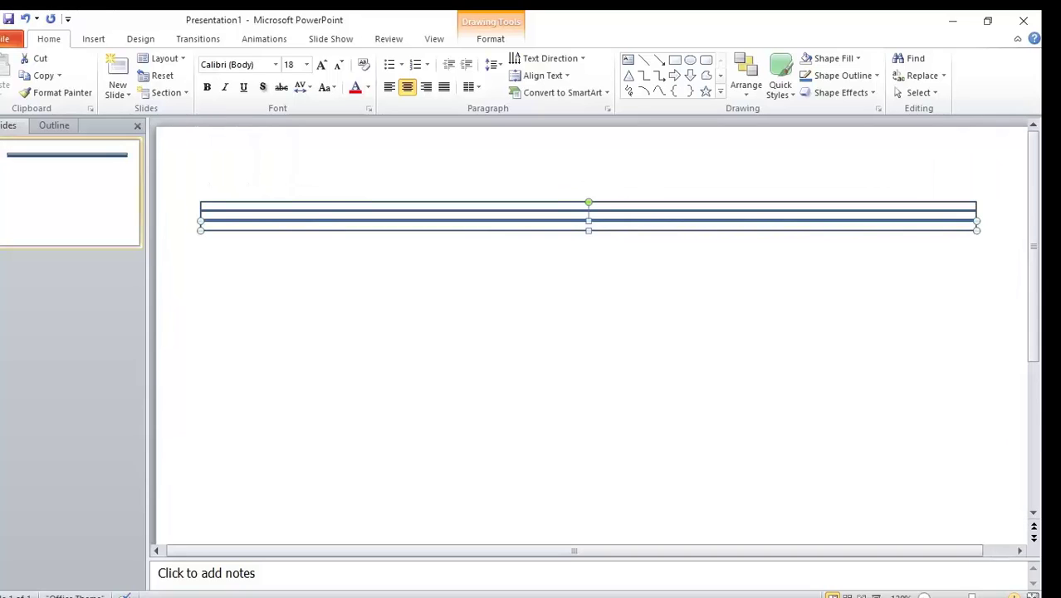
{"action": "left_click", "coordinate": [1013, 595]}
{"action": "left_click", "coordinate": [699, 445]}
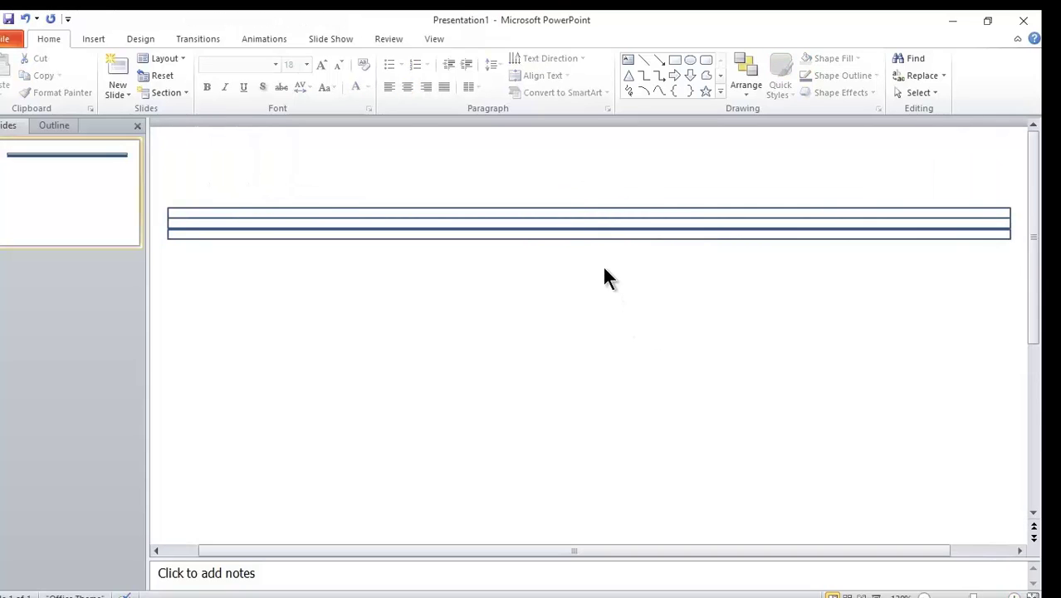
{"action": "left_click", "coordinate": [600, 240]}
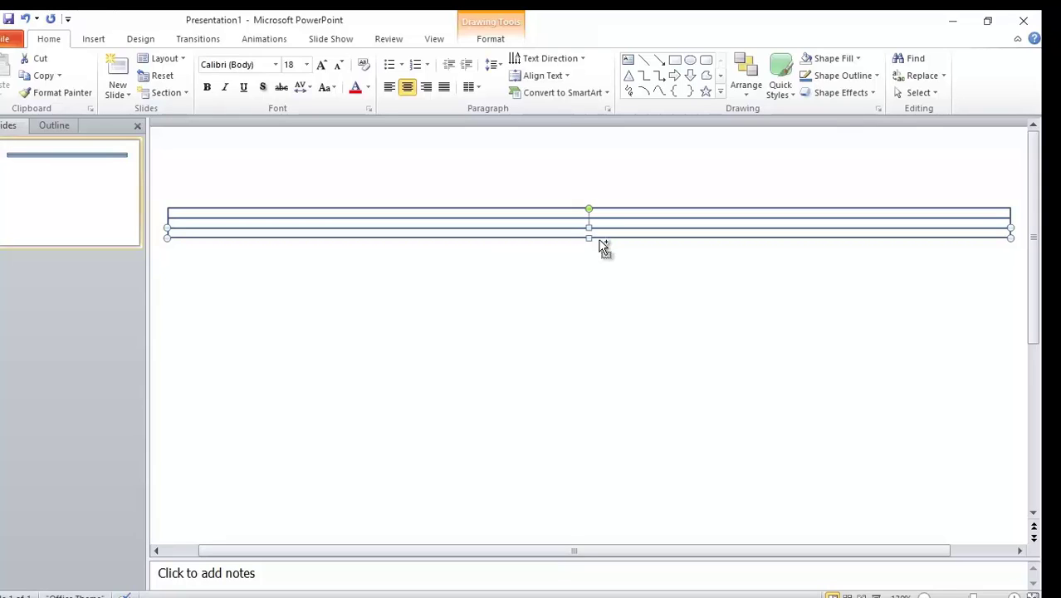
{"action": "left_click", "coordinate": [544, 277]}
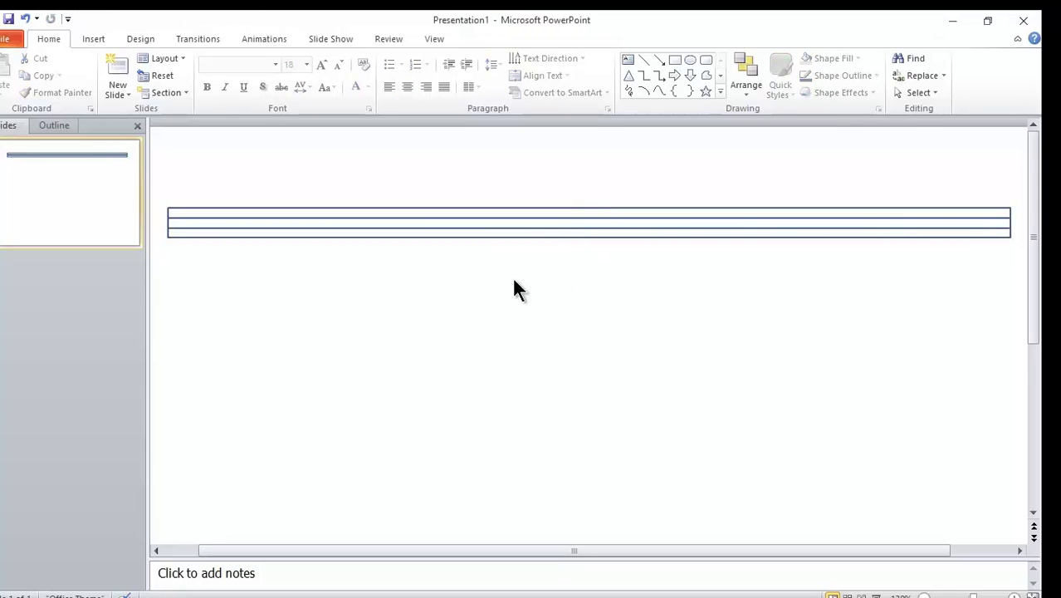
{"action": "left_click", "coordinate": [456, 234]}
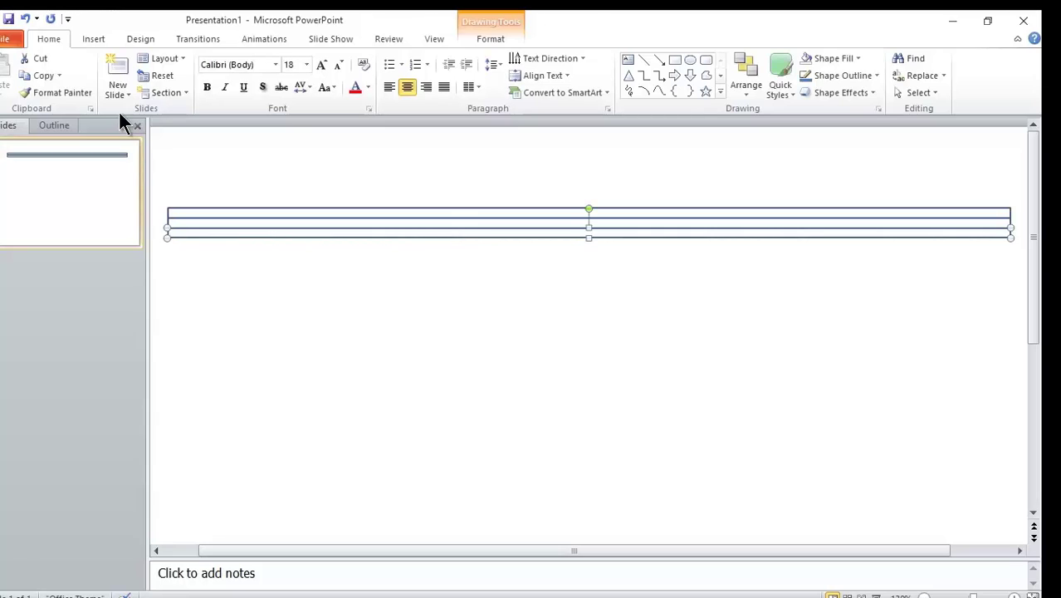
{"action": "left_click", "coordinate": [58, 76]}
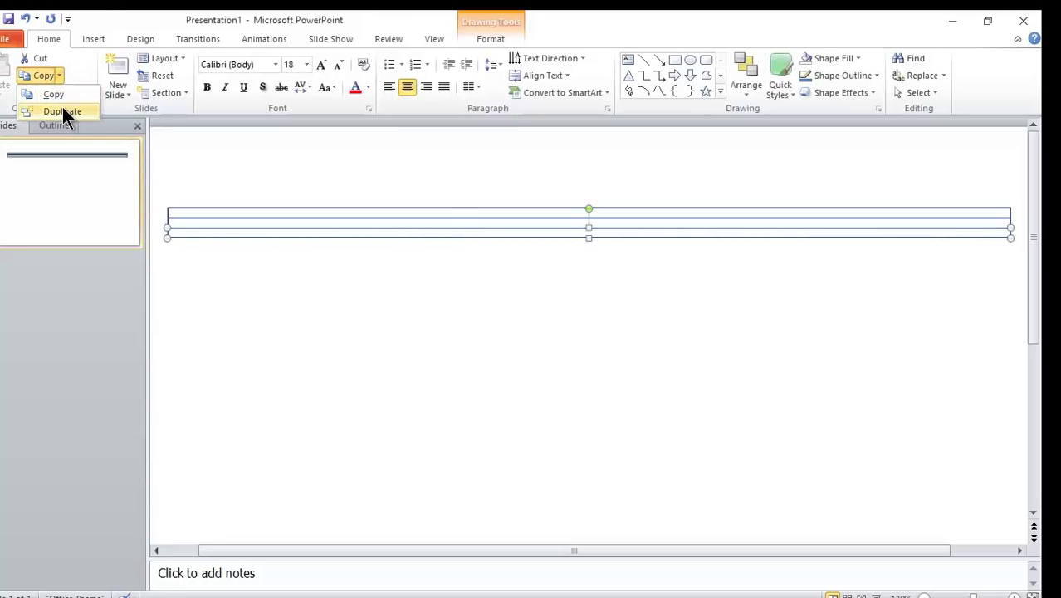
{"action": "left_click", "coordinate": [63, 109]}
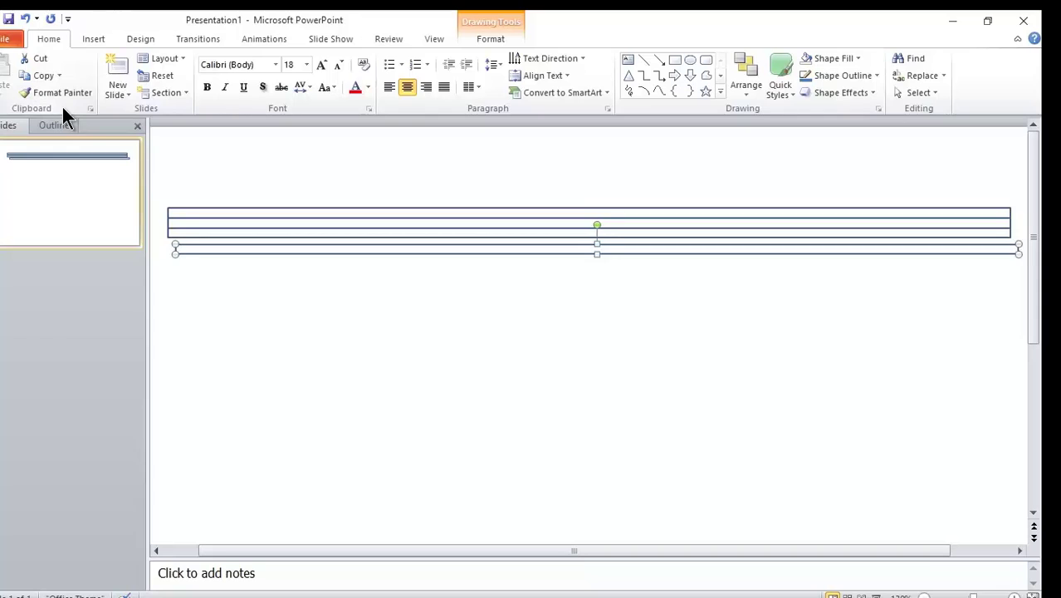
{"action": "key", "text": "Left"}
{"action": "key", "text": "Up"}
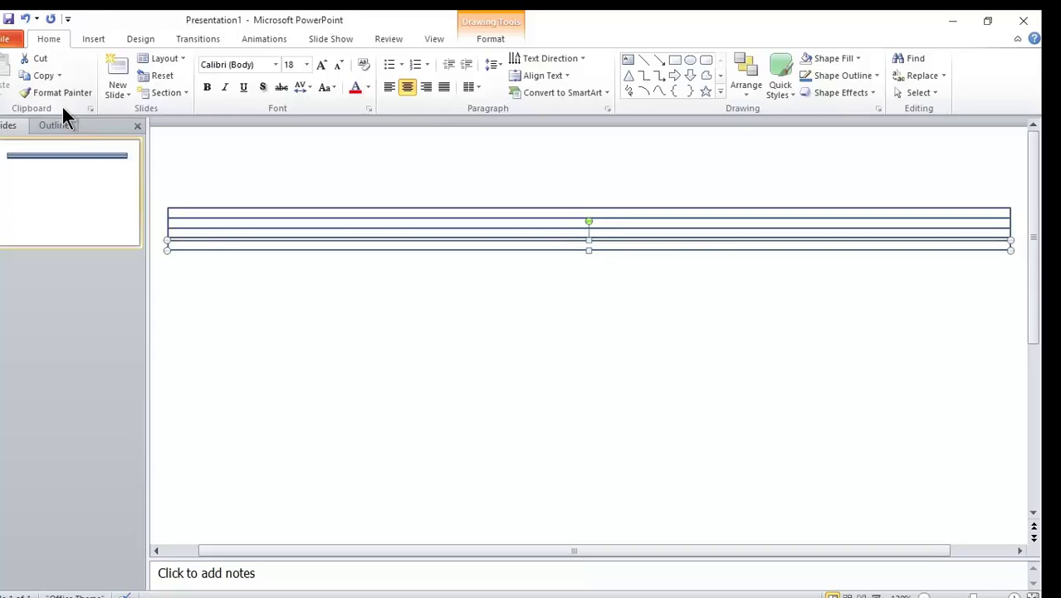
{"action": "key", "text": "ctrl+Left"}
{"action": "key", "text": "ctrl+Up"}
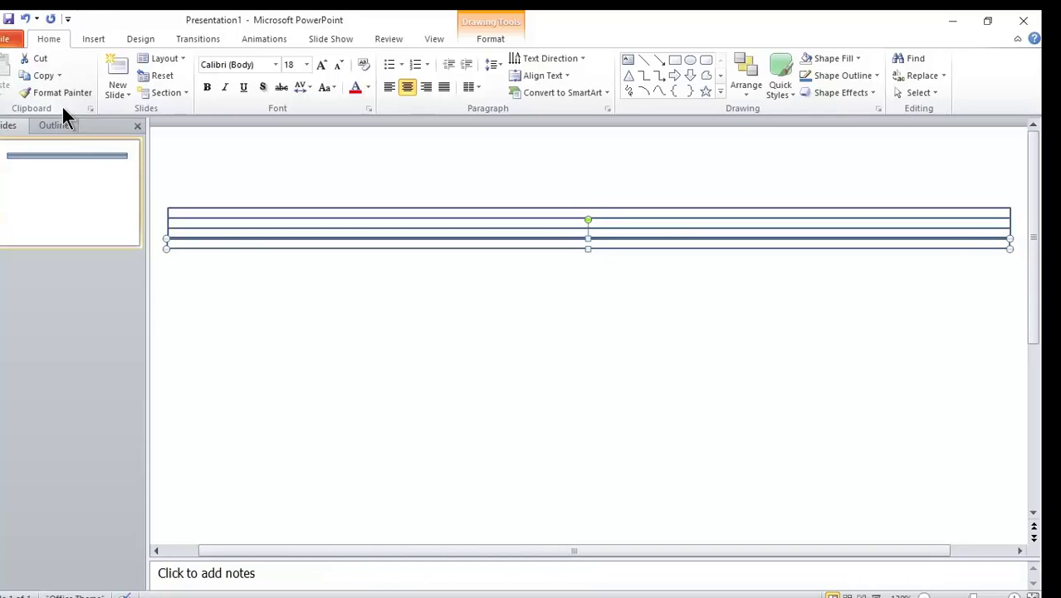
{"action": "key", "text": "ctrl+Up"}
{"action": "key", "text": "ctrl+Up"}
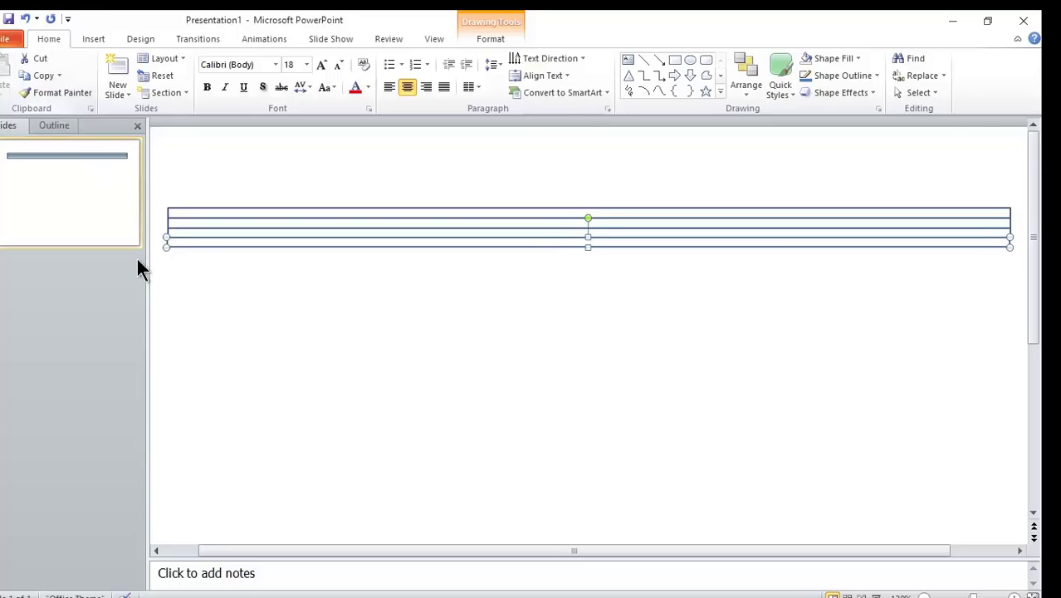
{"action": "left_click", "coordinate": [210, 278]}
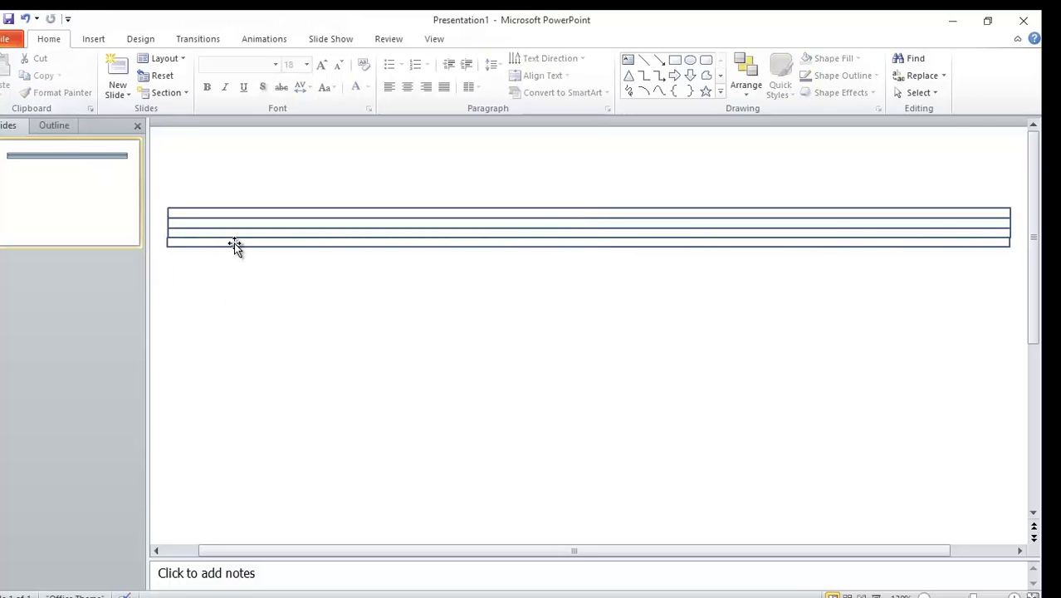
Step: Paste another copy of the bottom line and nudge it left and up under the stack
{"action": "left_click", "coordinate": [234, 246]}
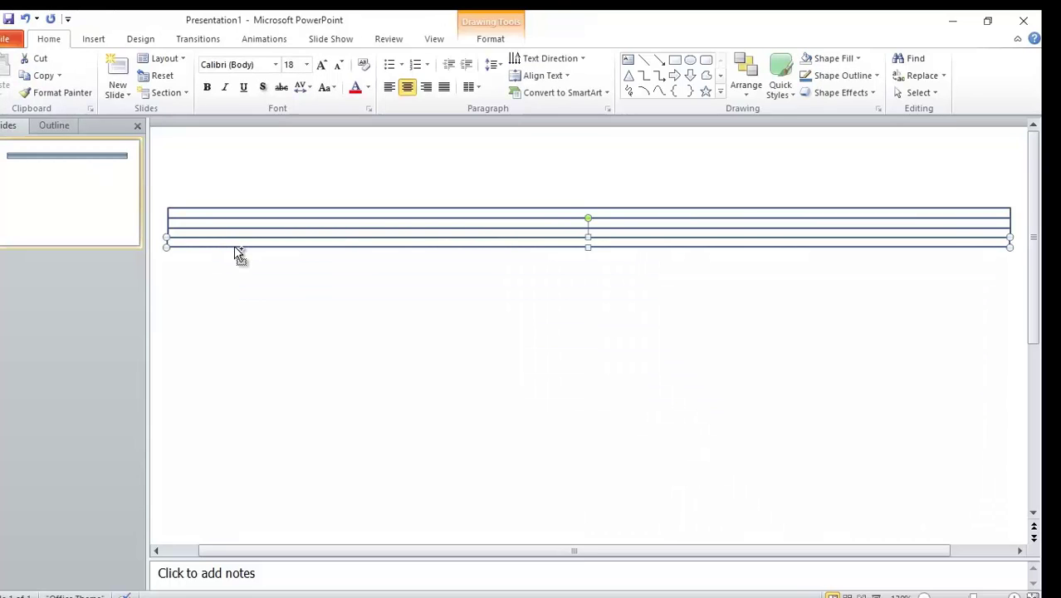
{"action": "left_click", "coordinate": [246, 289]}
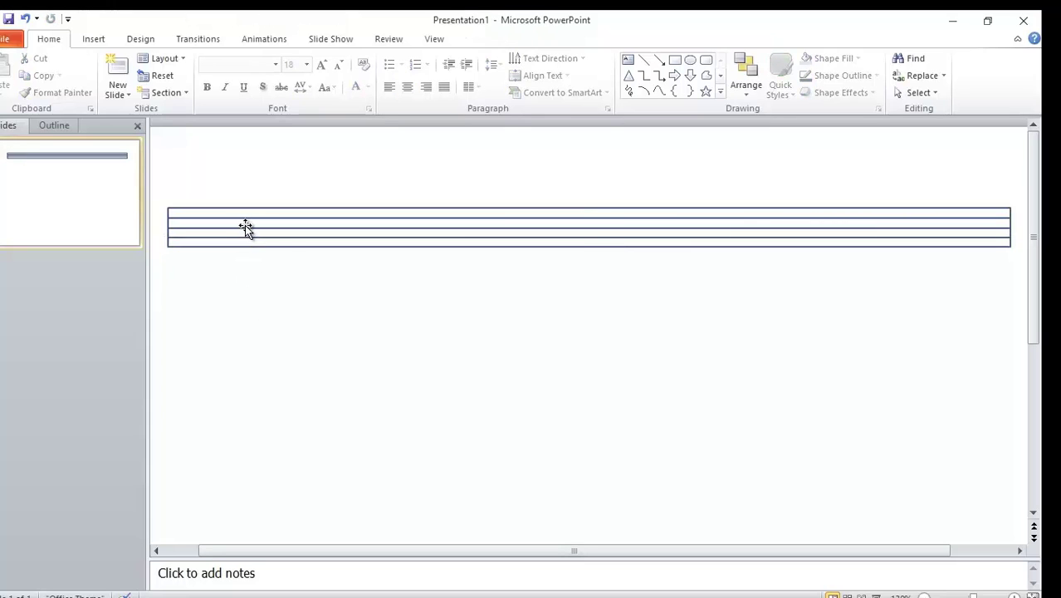
{"action": "left_click", "coordinate": [255, 247]}
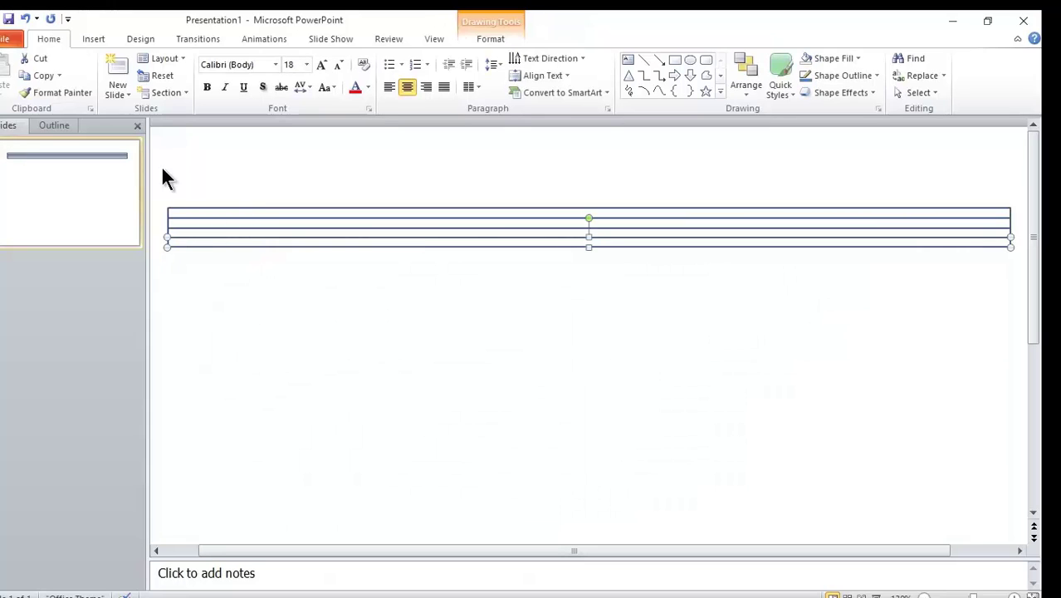
{"action": "left_click", "coordinate": [43, 75]}
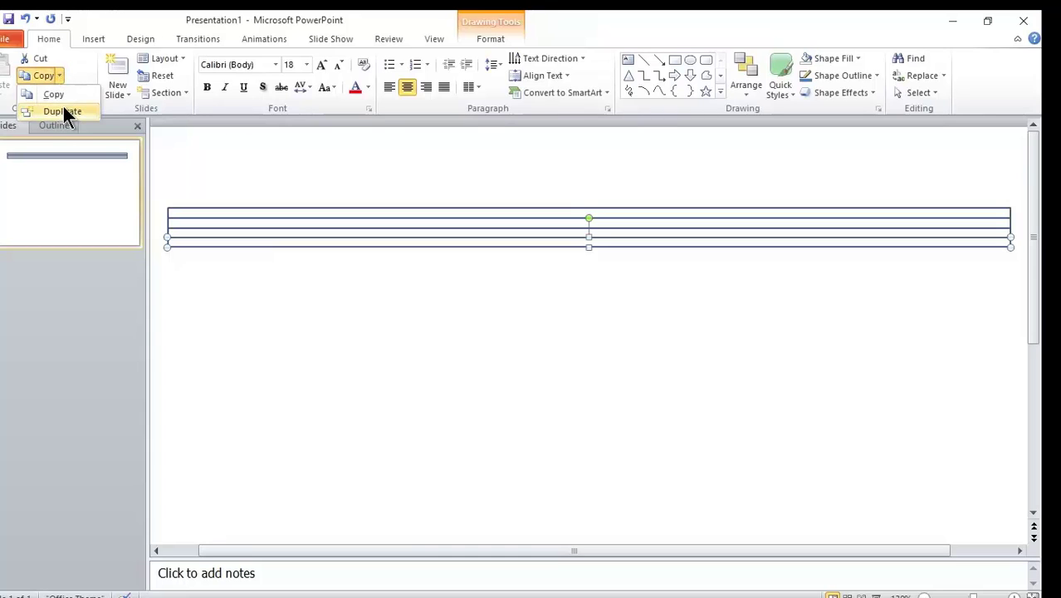
{"action": "key", "text": "ctrl+v"}
{"action": "key", "text": "Left"}
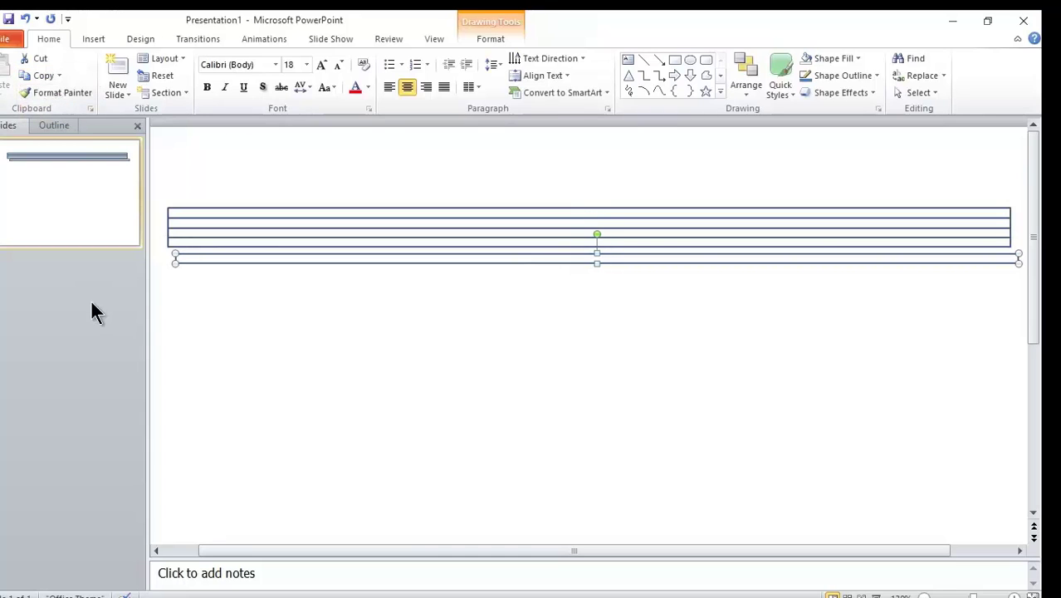
{"action": "key", "text": "Left"}
{"action": "key", "text": "Up"}
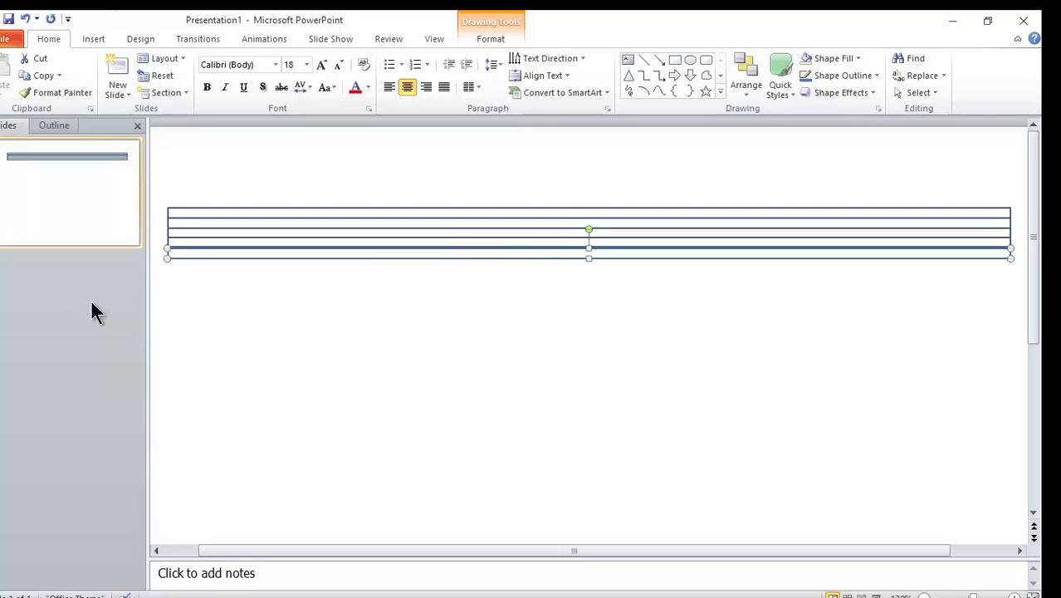
{"action": "key", "text": "Up"}
{"action": "key", "text": "Up"}
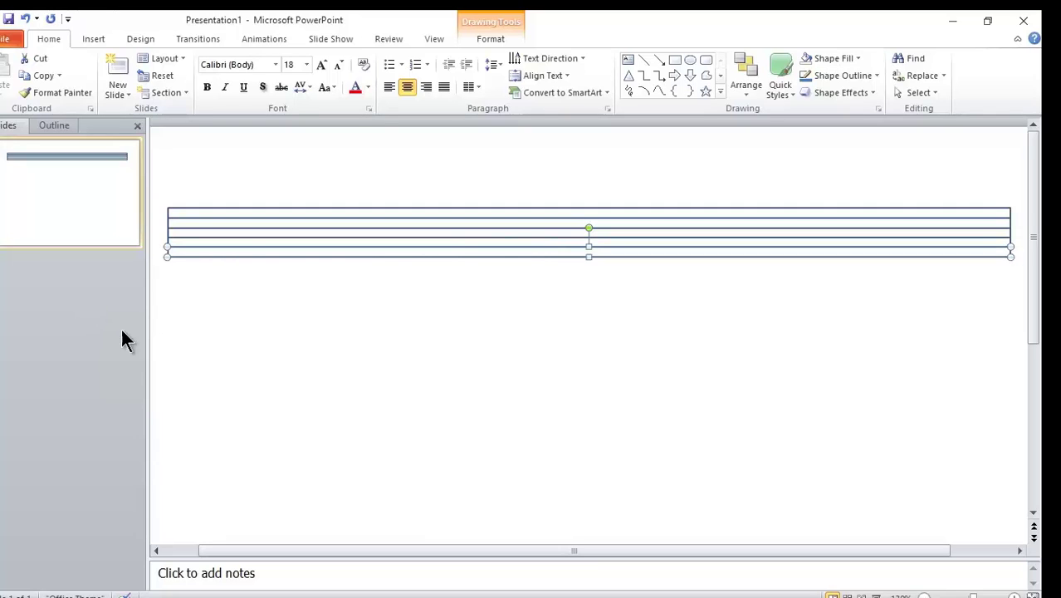
{"action": "left_click", "coordinate": [247, 300]}
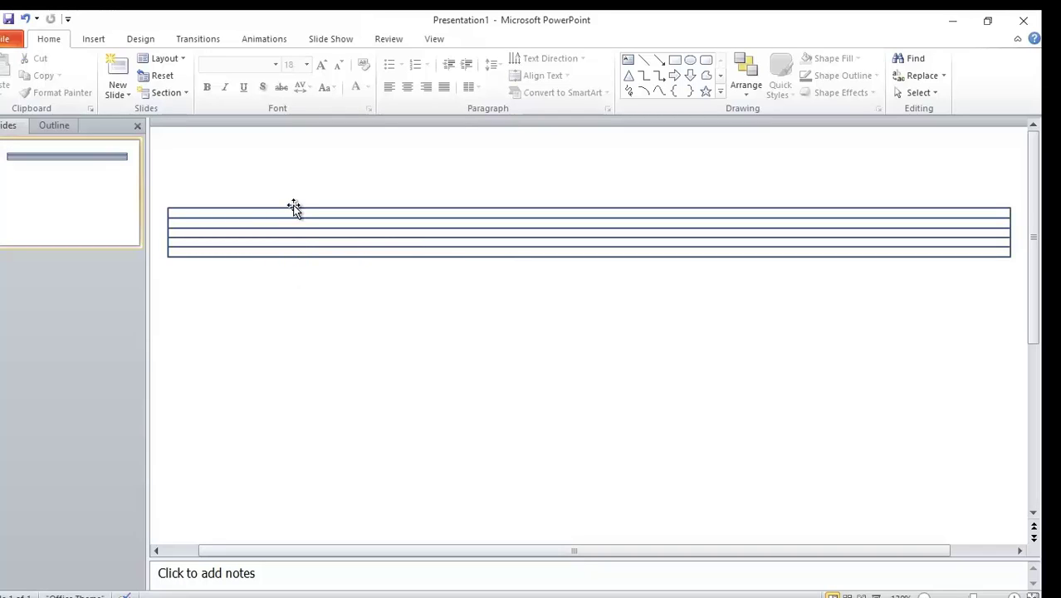
Step: Duplicate the bottom line once more and drag it flush against the stack's bottom
{"action": "left_click", "coordinate": [305, 257]}
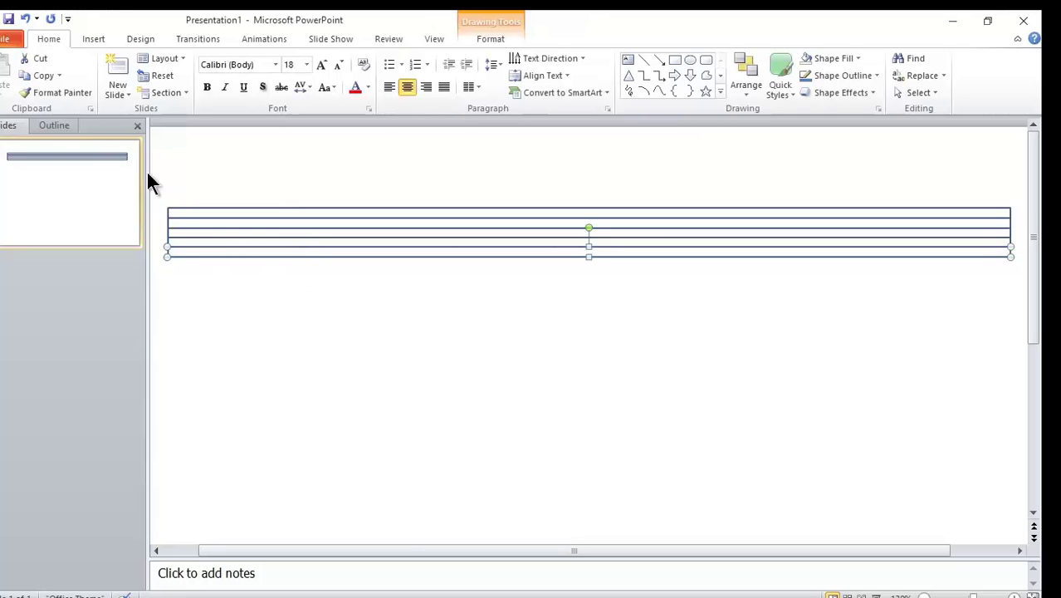
{"action": "left_click", "coordinate": [59, 73]}
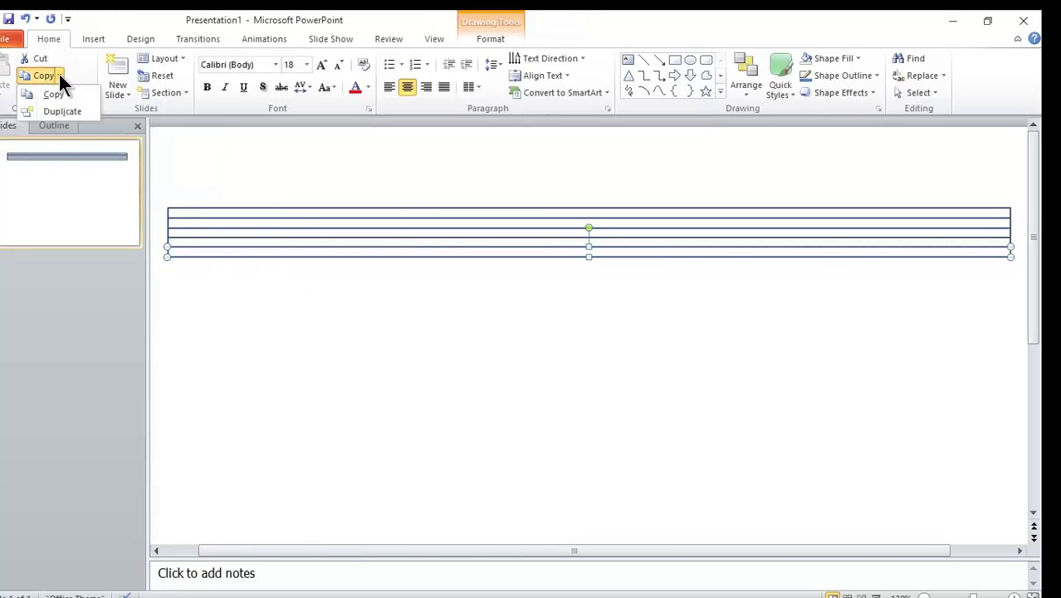
{"action": "left_click", "coordinate": [59, 110]}
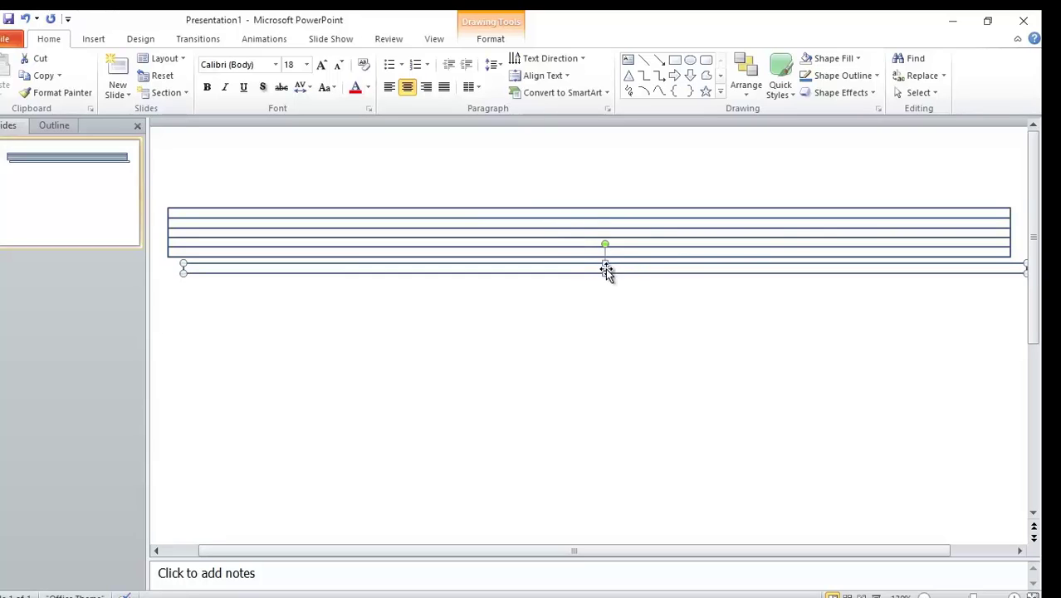
{"action": "left_click_drag", "start_coordinate": [689, 268], "coordinate": [687, 210]}
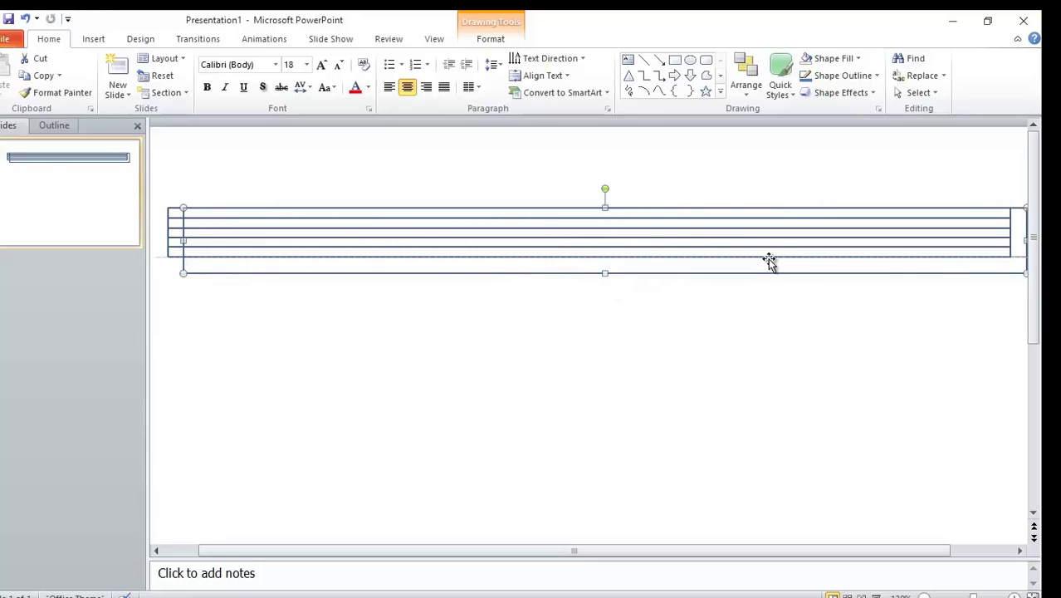
{"action": "left_click_drag", "start_coordinate": [769, 264], "coordinate": [769, 257]}
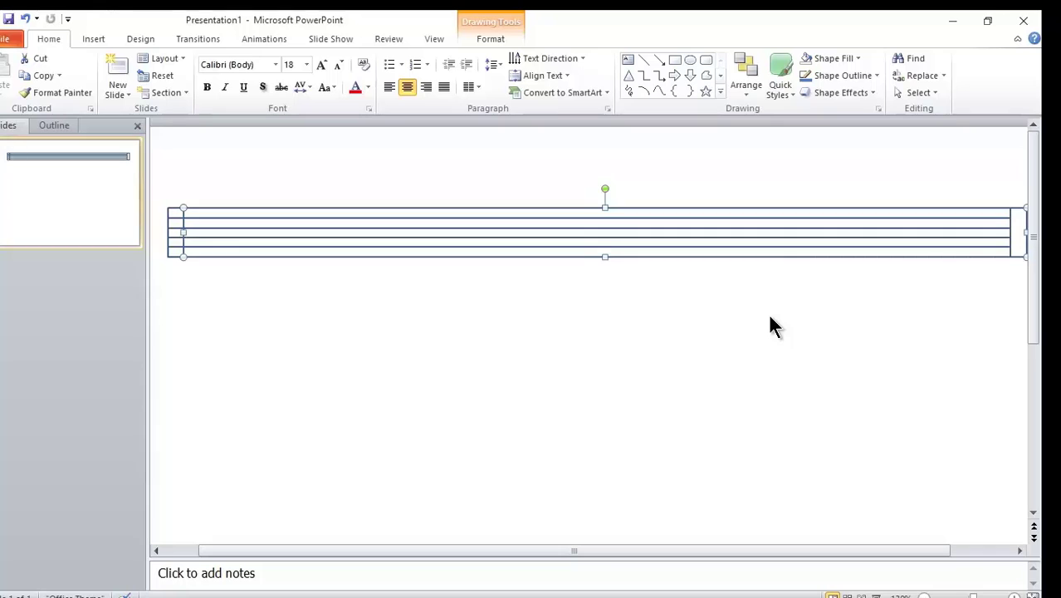
{"action": "key", "text": "Left"}
{"action": "key", "text": "Left"}
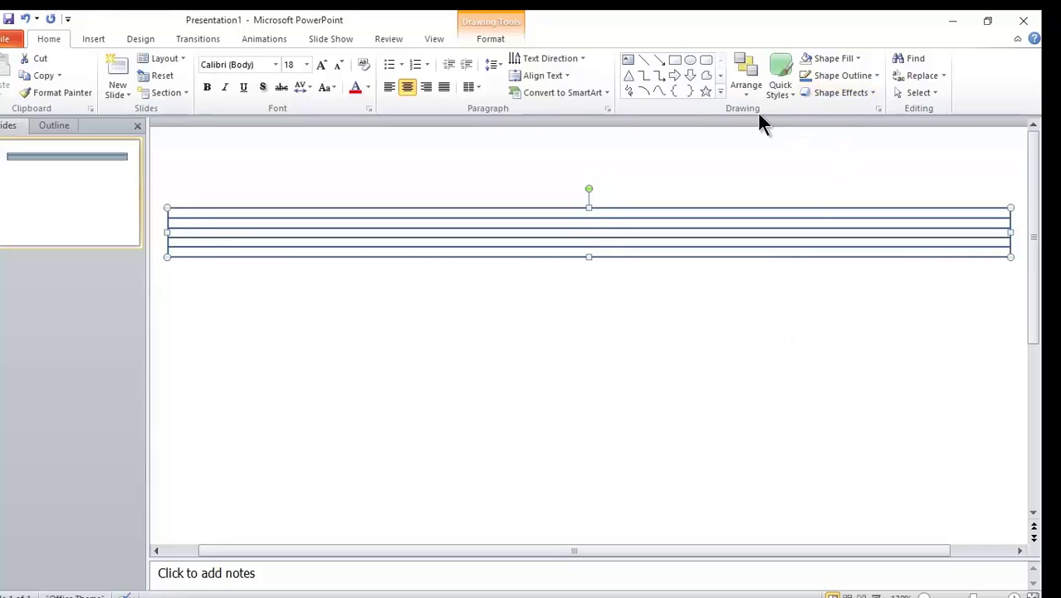
Step: Set the selected shape's outline weight to 2¼ pt
{"action": "left_click", "coordinate": [835, 75]}
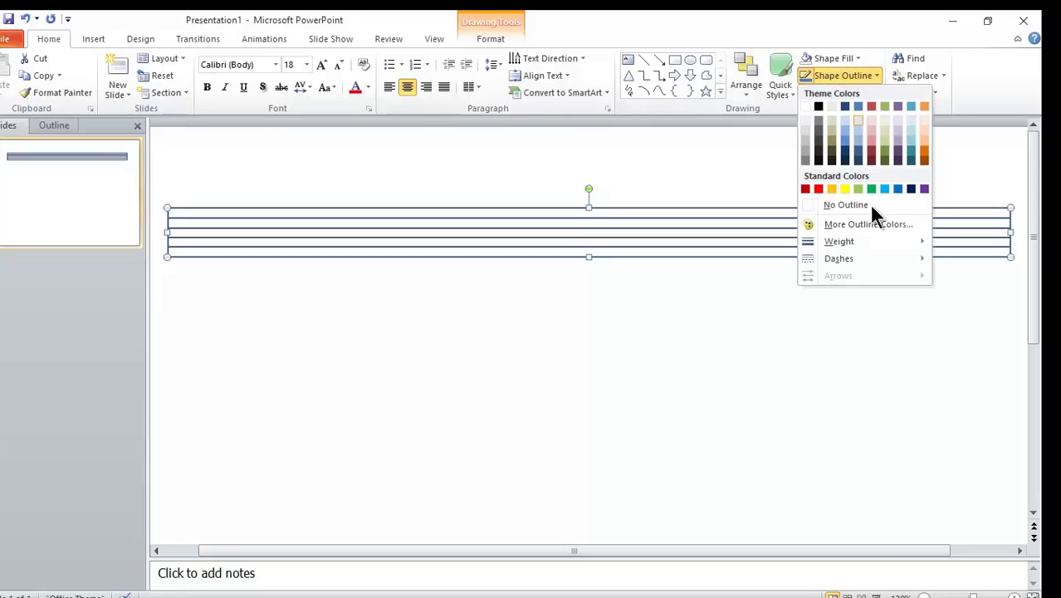
{"action": "mouse_move", "coordinate": [841, 241]}
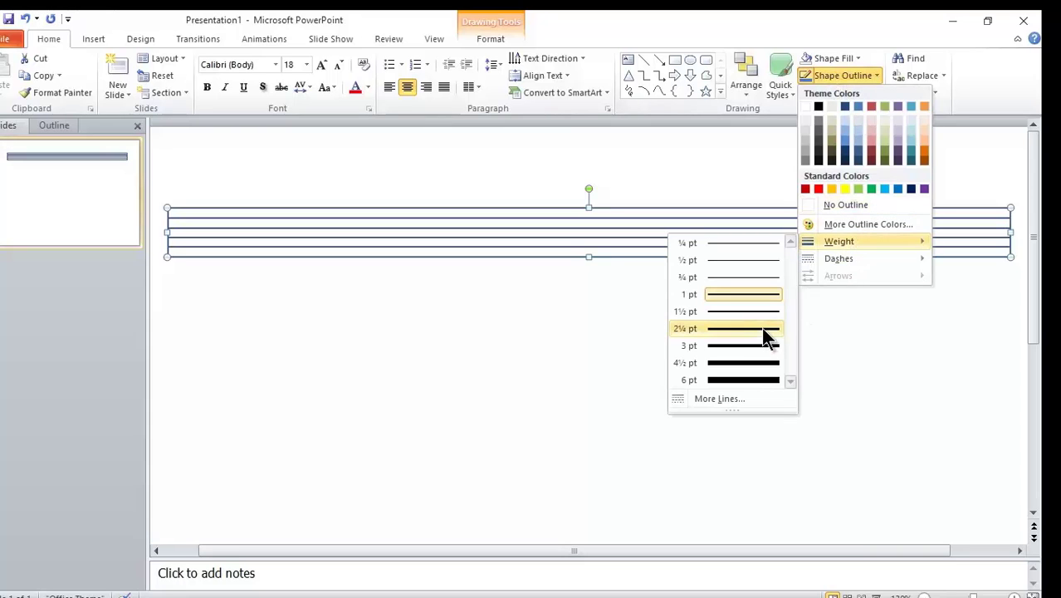
{"action": "left_click", "coordinate": [762, 329]}
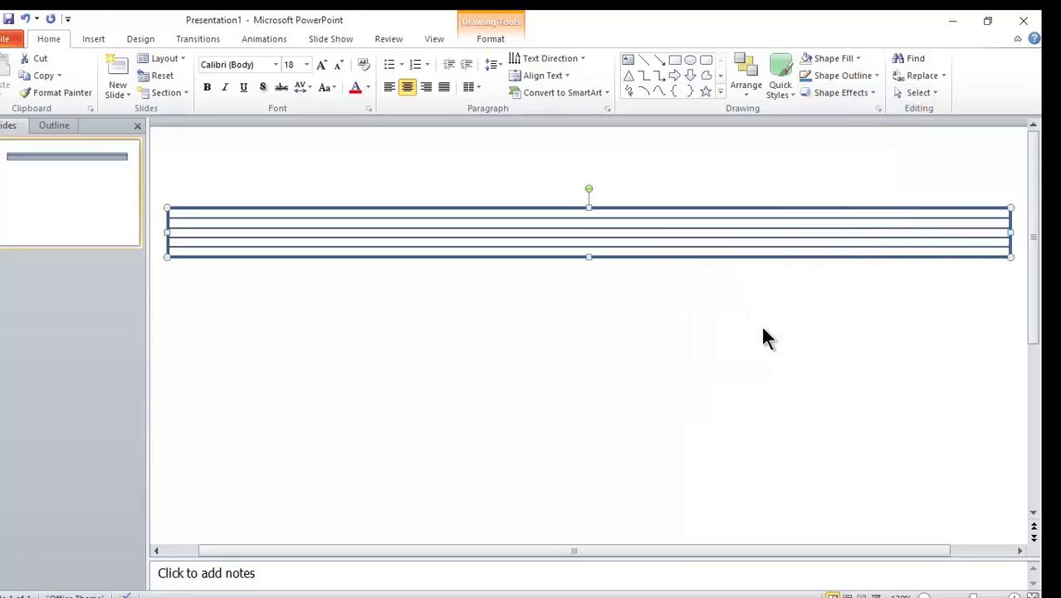
{"action": "left_click", "coordinate": [762, 329]}
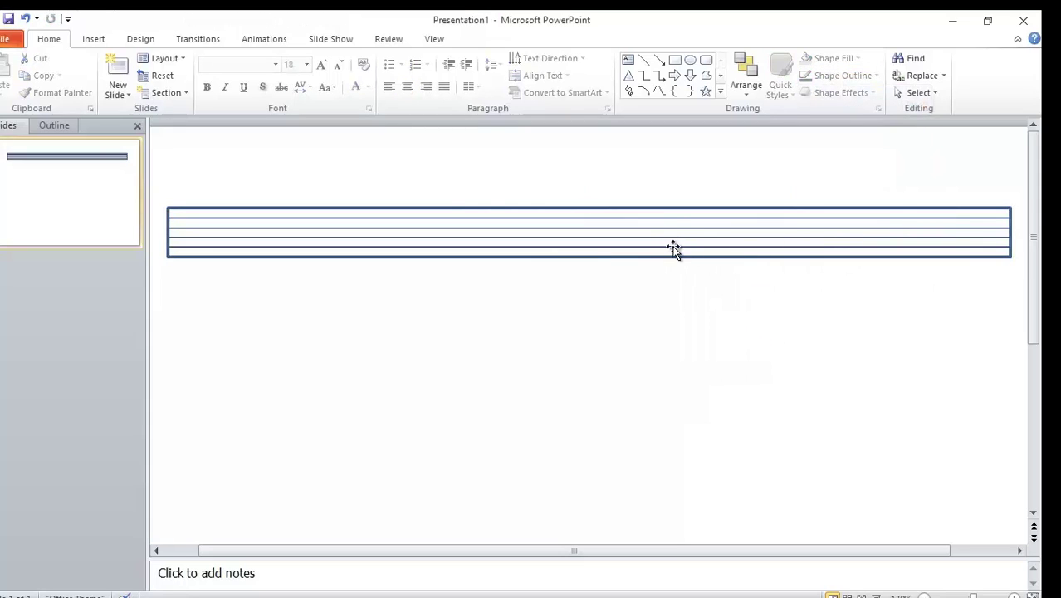
Step: Select all the stacked lines and group them into a single object
{"action": "left_click", "coordinate": [650, 211]}
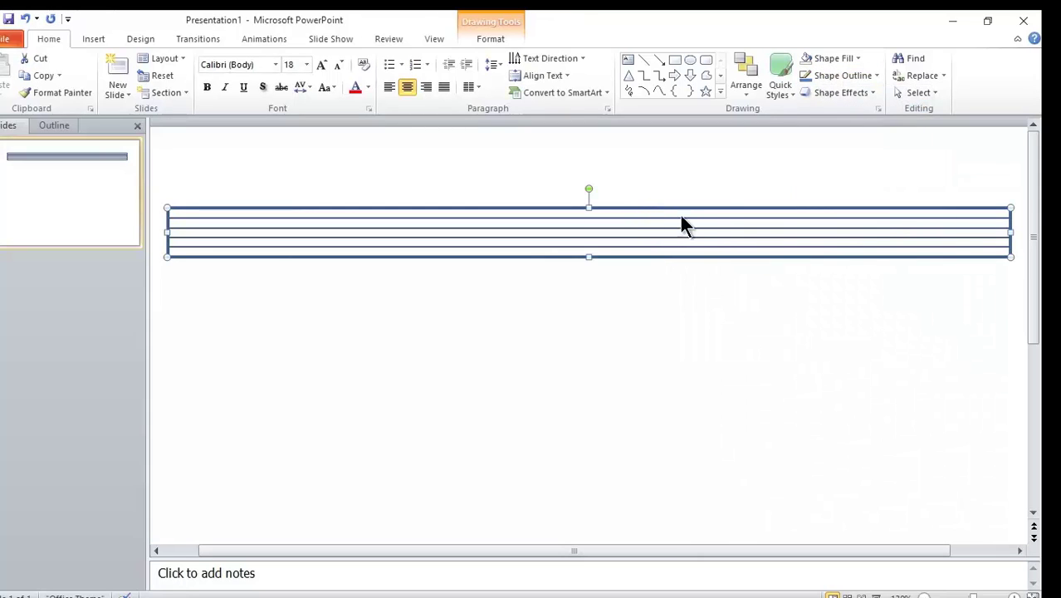
{"action": "left_click", "coordinate": [914, 93]}
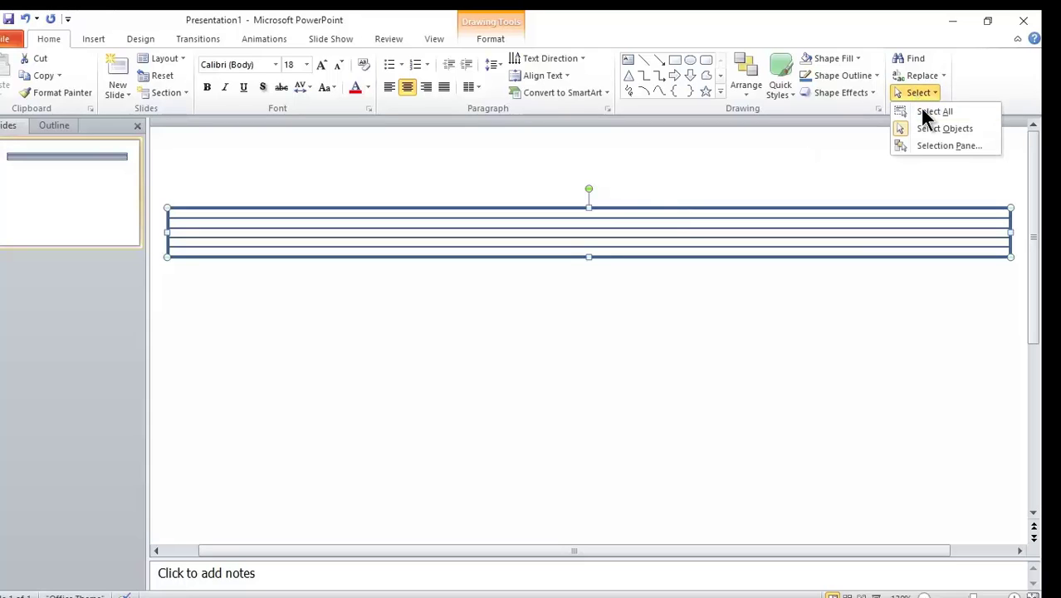
{"action": "left_click", "coordinate": [928, 111]}
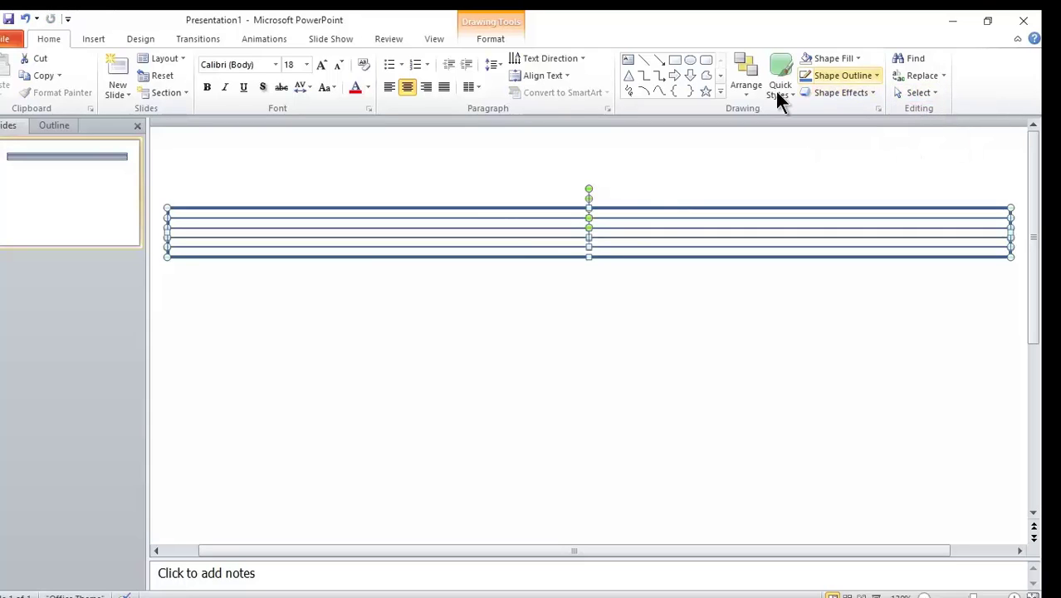
{"action": "left_click", "coordinate": [750, 92]}
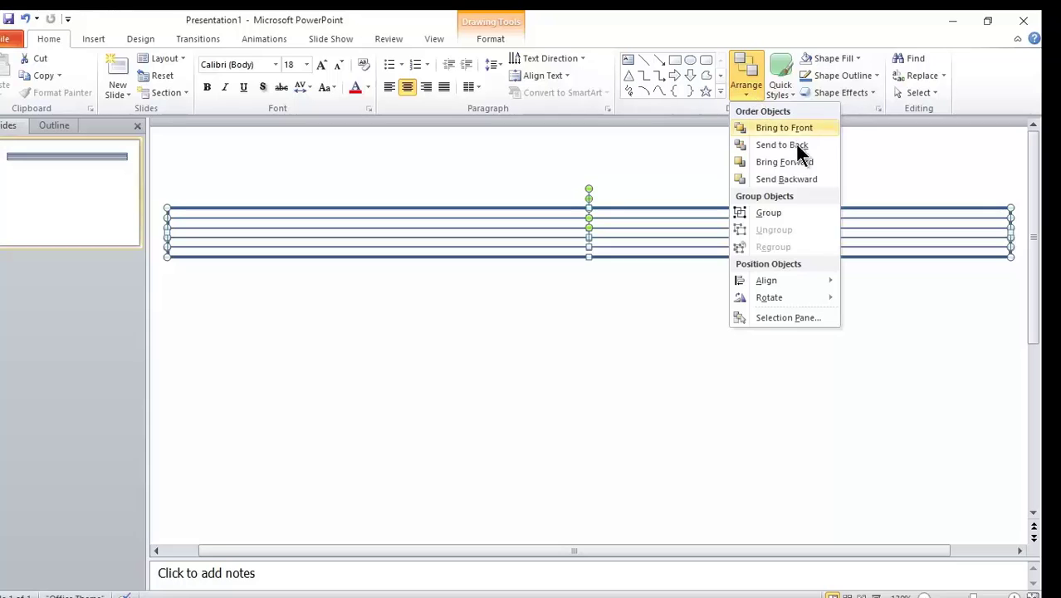
{"action": "left_click", "coordinate": [773, 211]}
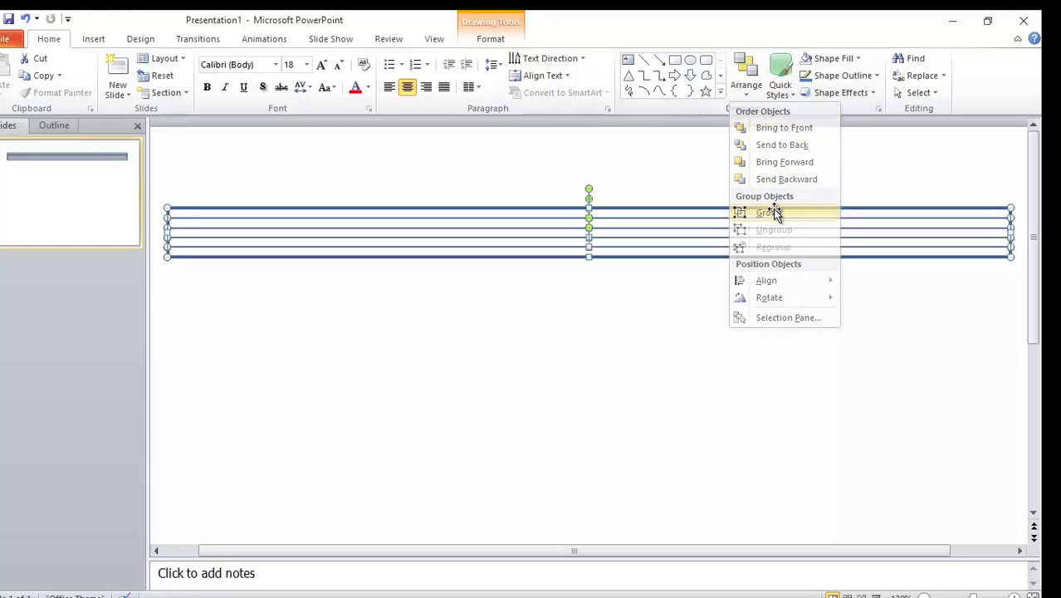
{"action": "left_click", "coordinate": [694, 409]}
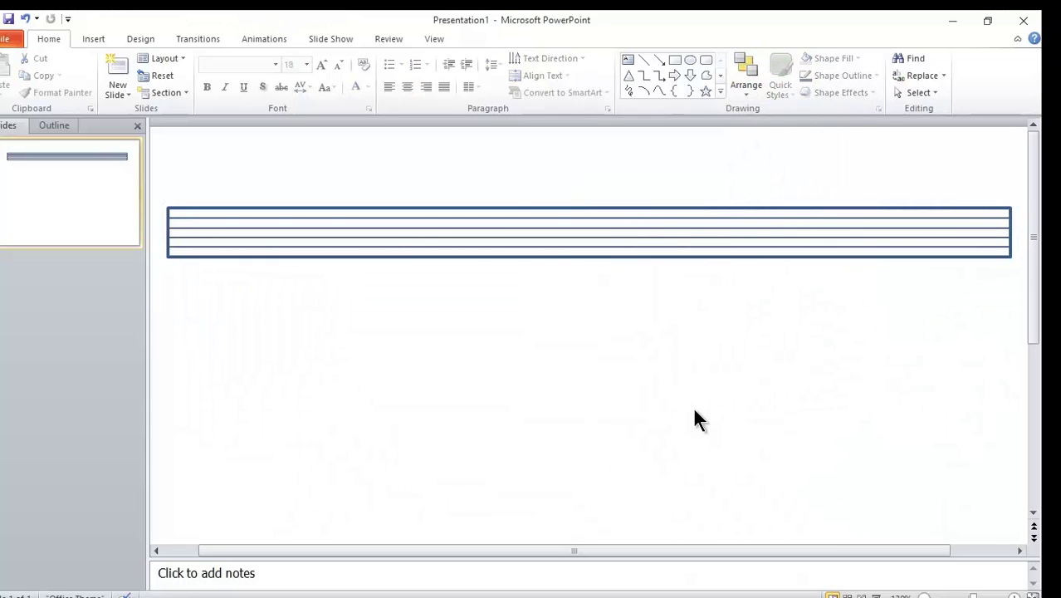
Step: Draw a large rectangle covering most of the slide below the ruled lines, with No Fill
{"action": "key", "text": "ctrl+a"}
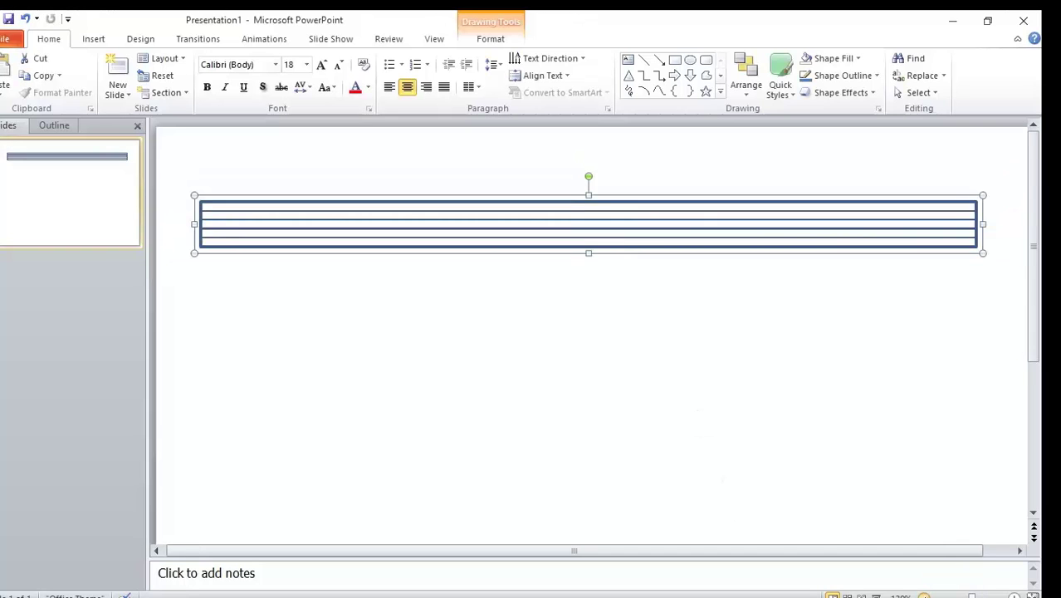
{"action": "scroll", "coordinate": [589, 338], "scroll_direction": "down", "scroll_amount": 1}
{"action": "scroll", "coordinate": [589, 339], "scroll_direction": "down", "scroll_amount": 1}
{"action": "scroll", "coordinate": [589, 338], "scroll_direction": "down", "scroll_amount": 1}
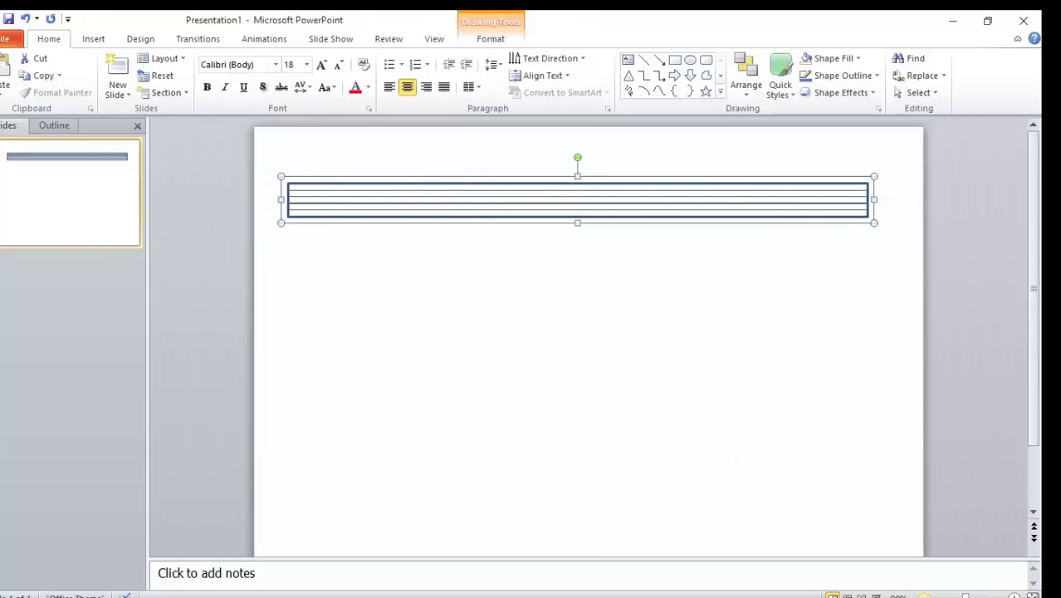
{"action": "scroll", "coordinate": [588, 338], "scroll_direction": "down", "scroll_amount": 1}
{"action": "scroll", "coordinate": [589, 339], "scroll_direction": "down", "scroll_amount": 1}
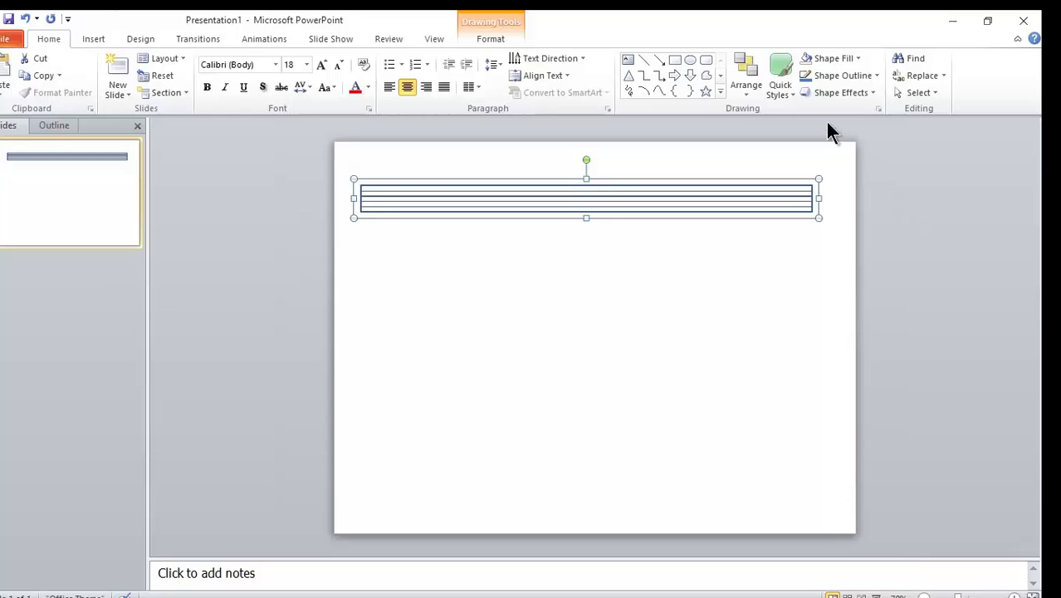
{"action": "left_click", "coordinate": [675, 60]}
{"action": "mouse_move", "coordinate": [360, 186]}
{"action": "left_mouse_down"}
{"action": "mouse_move", "coordinate": [812, 479]}
{"action": "mouse_move", "coordinate": [812, 498]}
{"action": "left_mouse_up"}
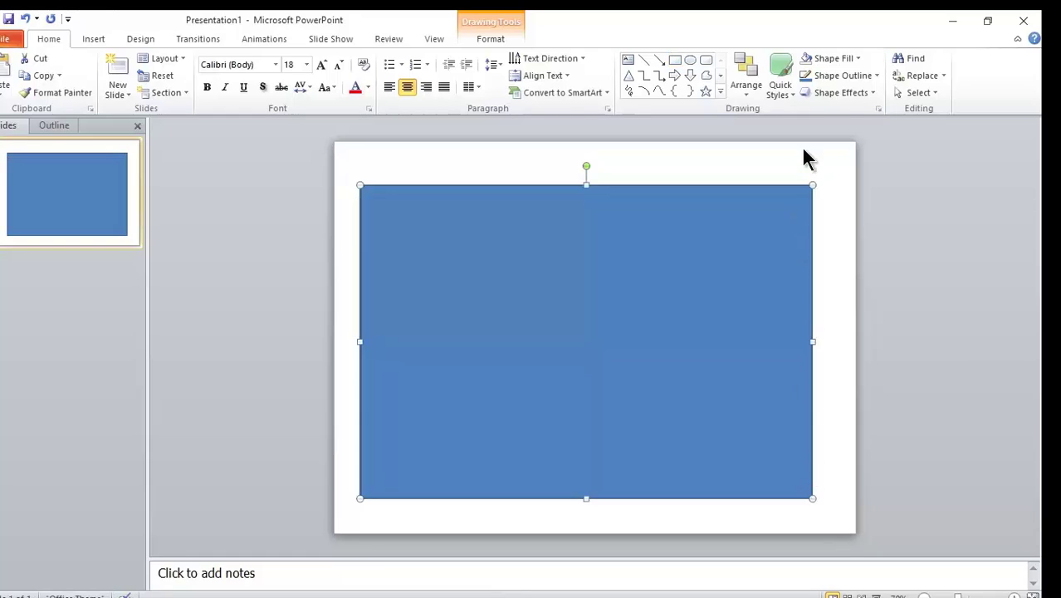
{"action": "left_click", "coordinate": [839, 61]}
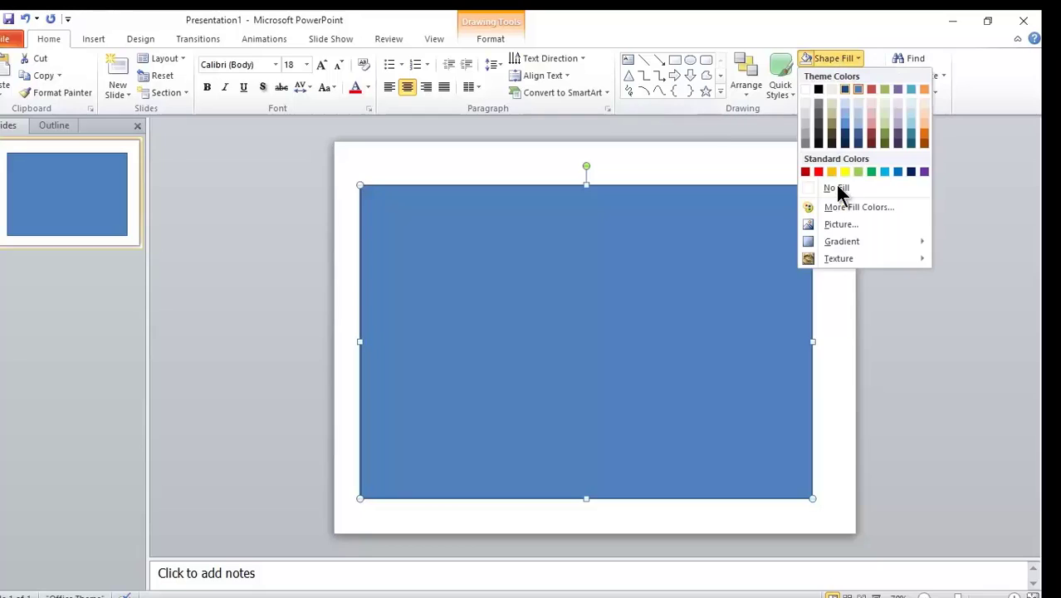
{"action": "left_click", "coordinate": [838, 187]}
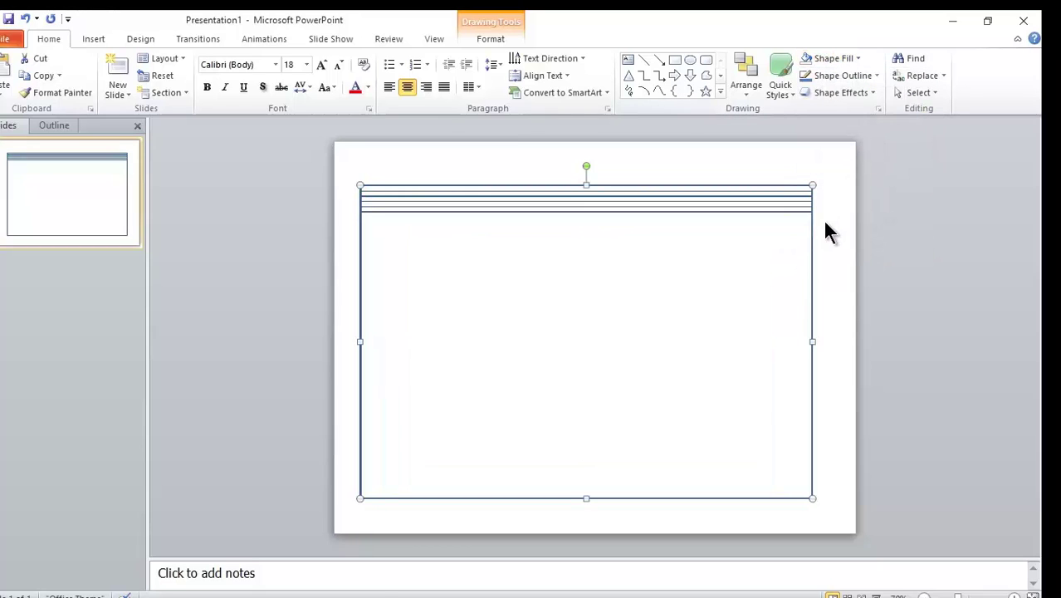
{"action": "left_click", "coordinate": [785, 256]}
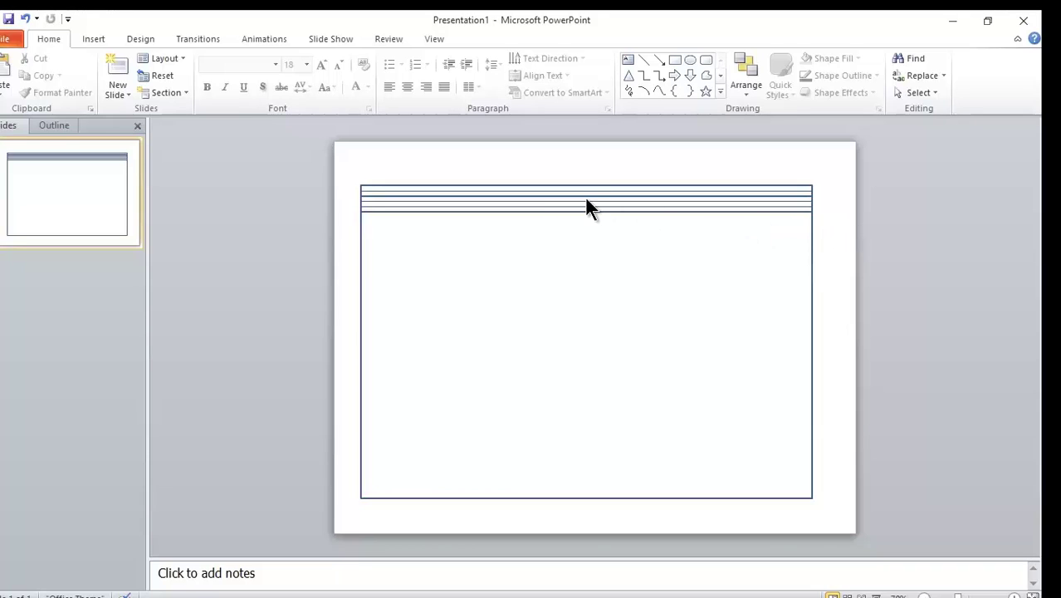
Step: Marquee-select the ruled-line group, duplicate it, and nudge the copy just below the original
{"action": "left_click_drag", "start_coordinate": [850, 231], "coordinate": [331, 156]}
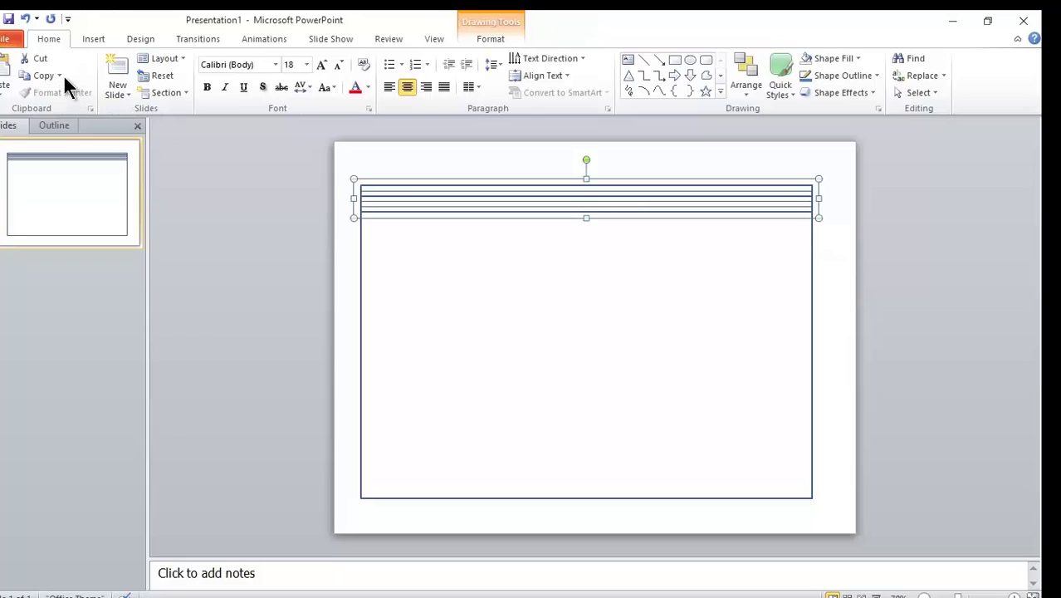
{"action": "left_click", "coordinate": [58, 75]}
{"action": "left_click", "coordinate": [69, 112]}
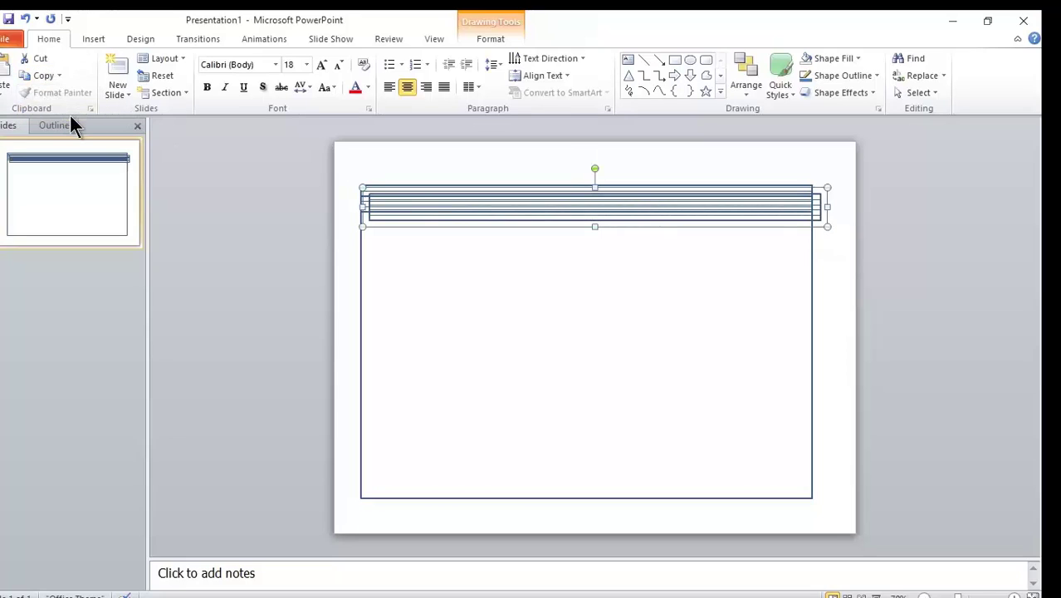
{"action": "key", "text": "Left"}
{"action": "key", "text": "Left"}
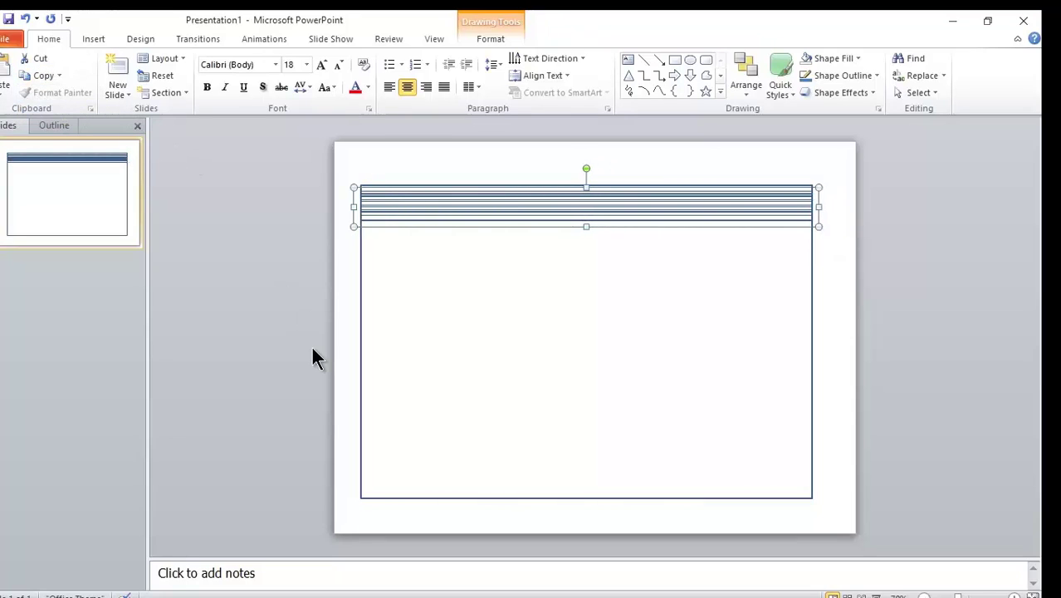
{"action": "key", "text": "Down"}
{"action": "key", "text": "Down"}
{"action": "key", "text": "Down"}
{"action": "key", "text": "Down"}
{"action": "key", "text": "Down"}
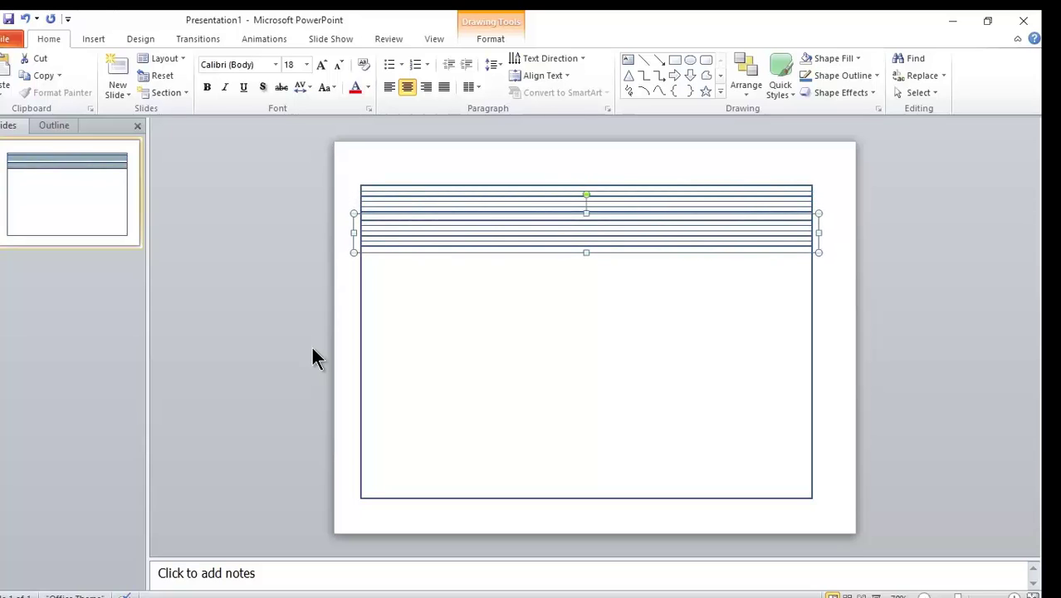
{"action": "key", "text": "Up"}
{"action": "key", "text": "Up"}
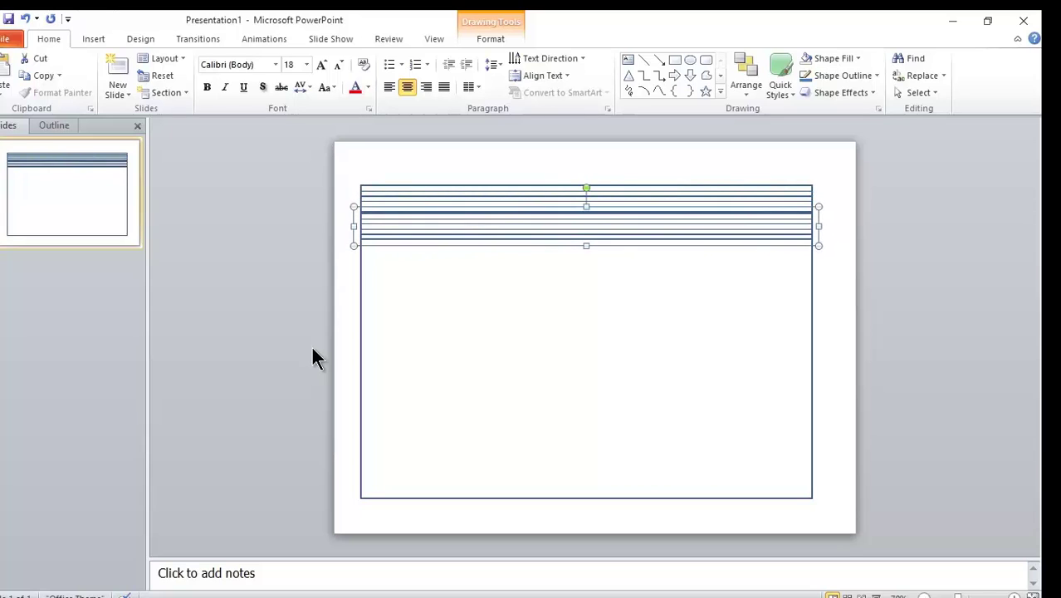
{"action": "key", "text": "Up"}
{"action": "key", "text": "Up"}
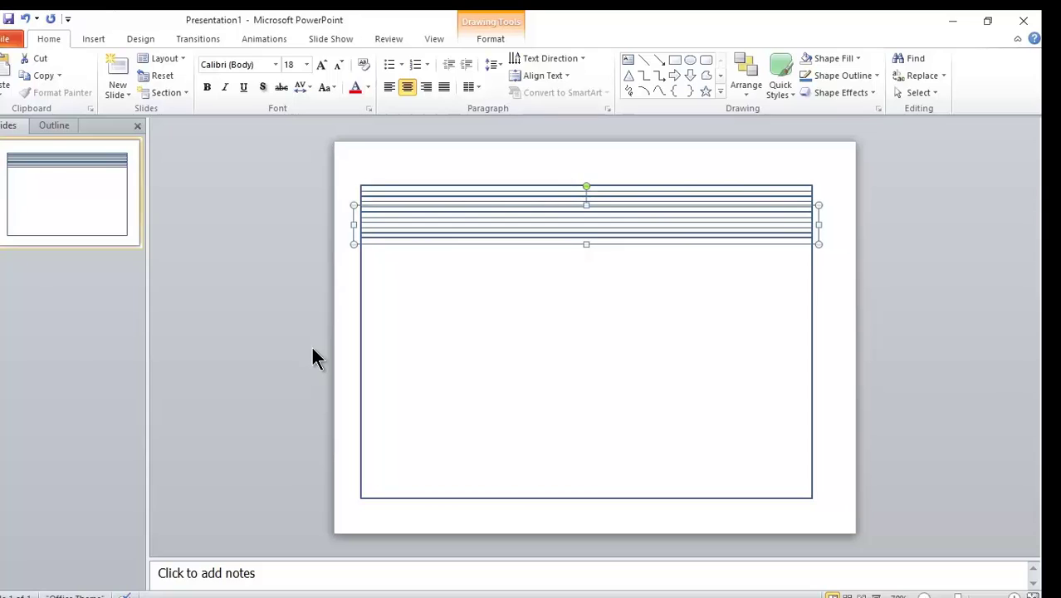
{"action": "key", "text": "Escape"}
Step: Select one horizontal lines block and zoom out to show the slide edges
{"action": "scroll", "coordinate": [1005, 263], "scroll_direction": "up", "scroll_amount": 10, "text": "ctrl"}
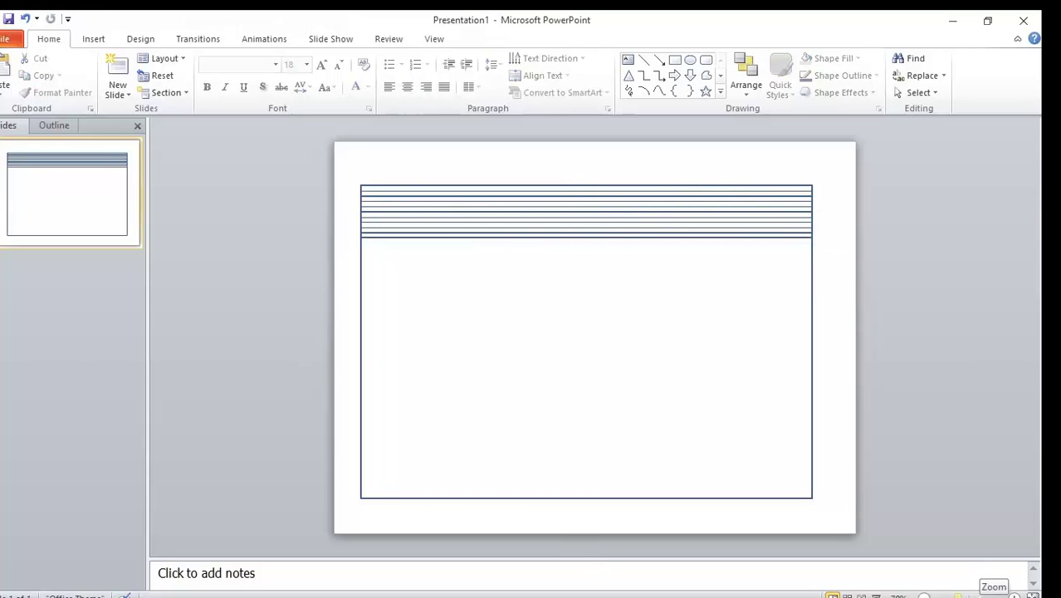
{"action": "left_click", "coordinate": [1033, 124]}
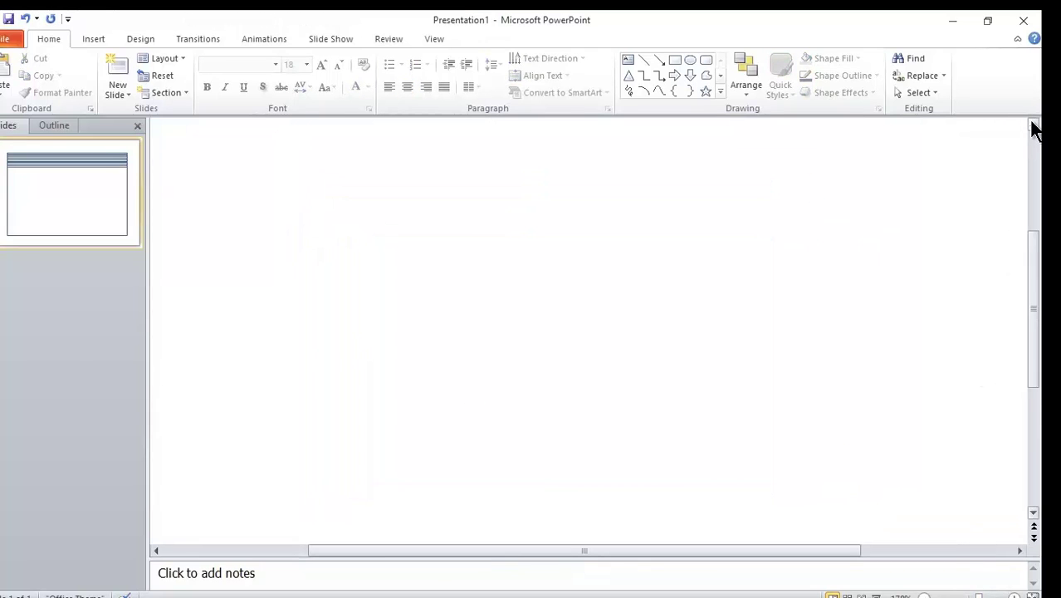
{"action": "left_click", "coordinate": [1033, 124]}
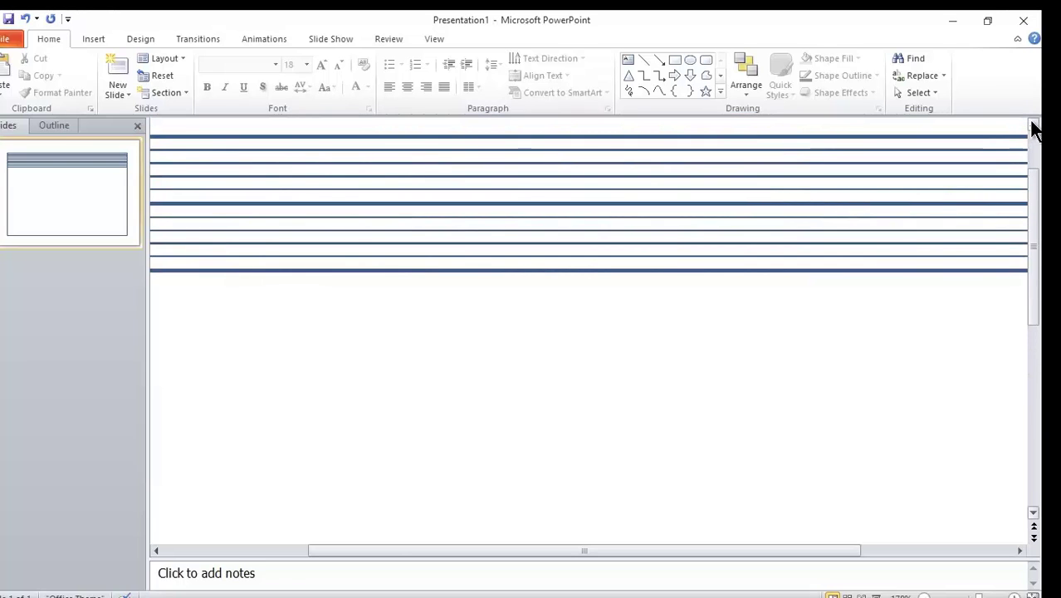
{"action": "left_click", "coordinate": [942, 271]}
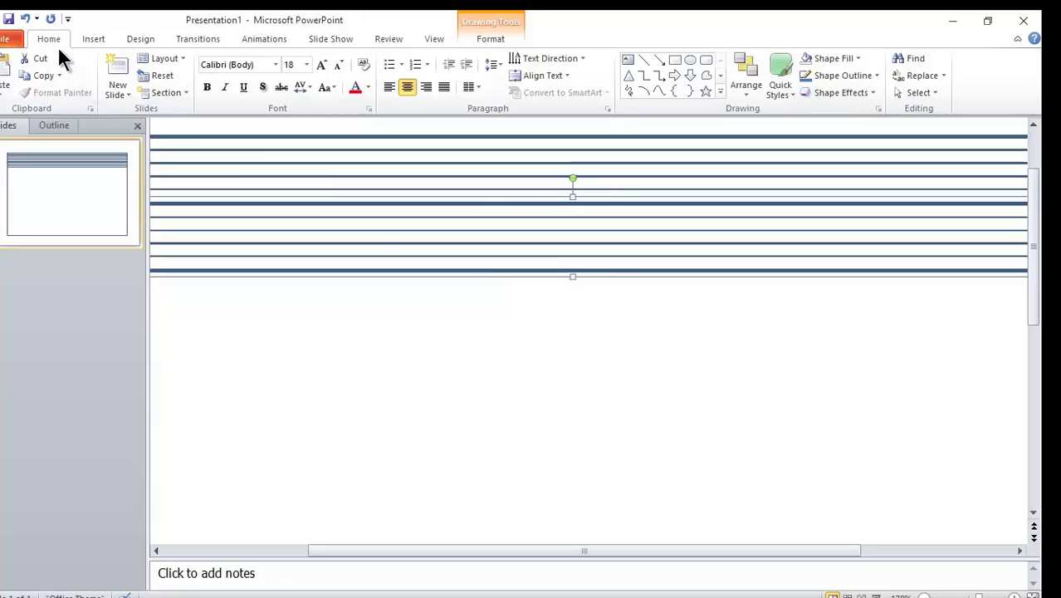
{"action": "left_click_drag", "start_coordinate": [924, 595], "coordinate": [921, 595]}
{"action": "left_click", "coordinate": [924, 595]}
{"action": "left_click", "coordinate": [924, 595]}
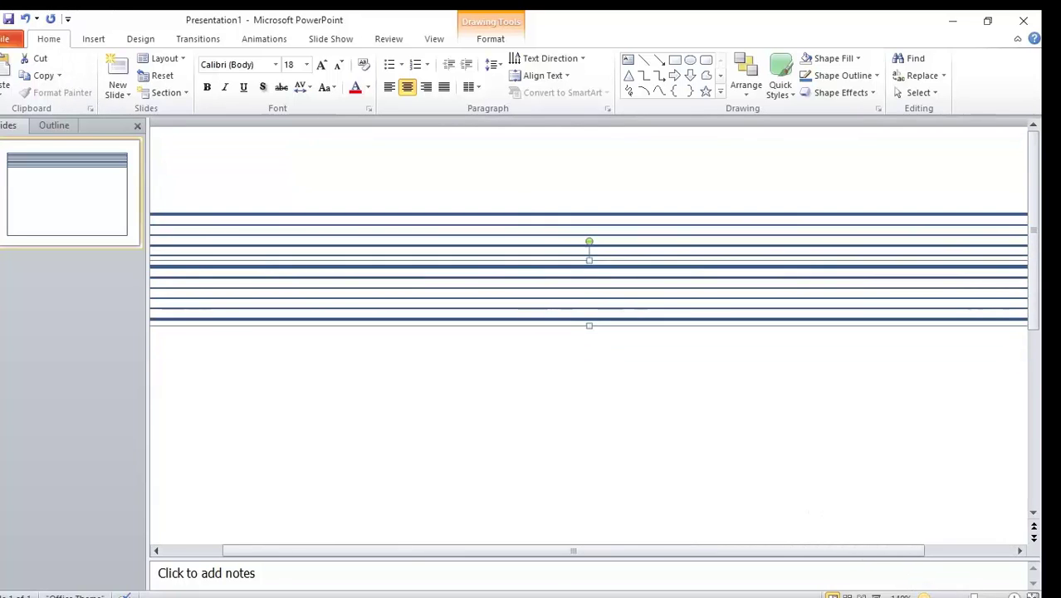
{"action": "left_click", "coordinate": [924, 596]}
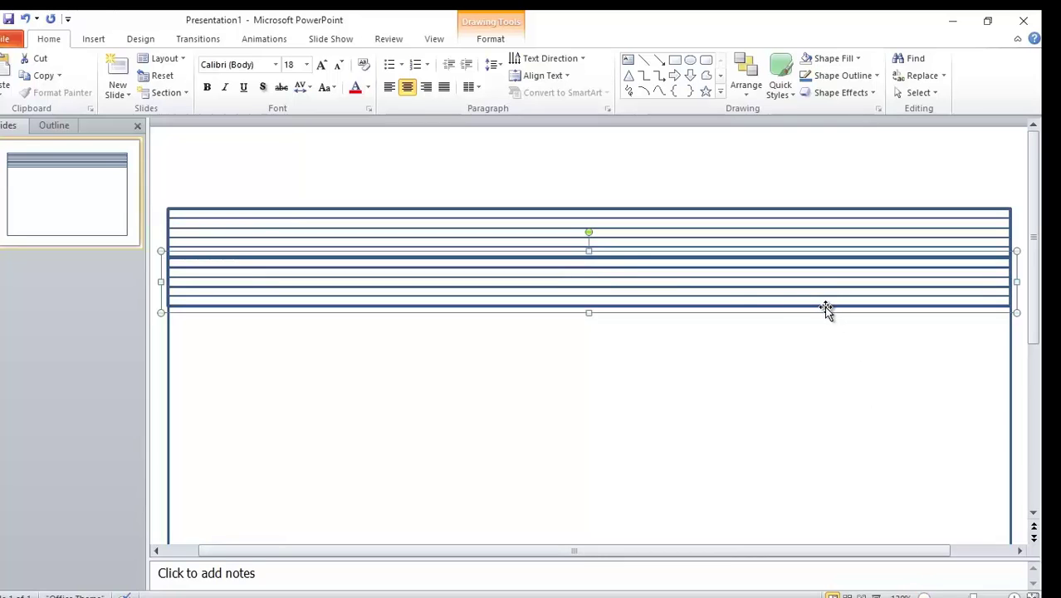
Step: Duplicate the lines block and nudge the copy directly below the original
{"action": "left_click", "coordinate": [43, 74]}
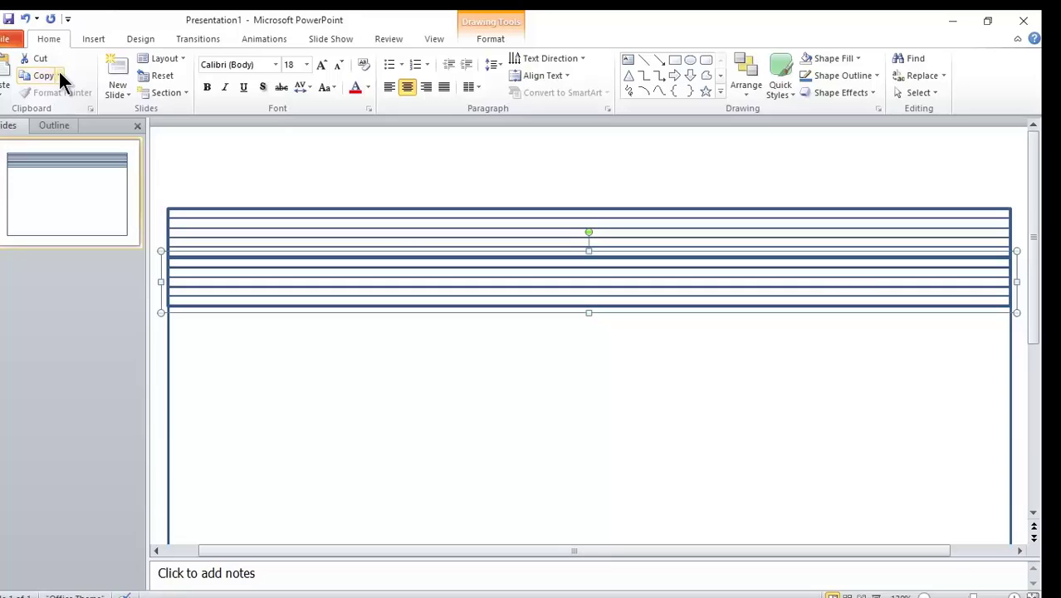
{"action": "left_click", "coordinate": [59, 75]}
{"action": "left_click", "coordinate": [67, 111]}
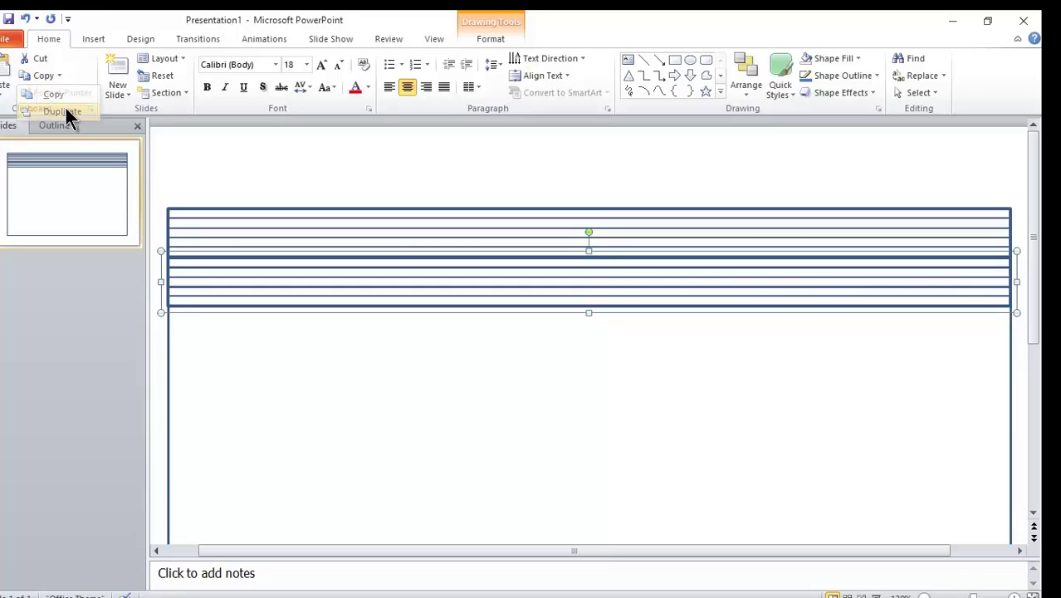
{"action": "key", "text": "Down"}
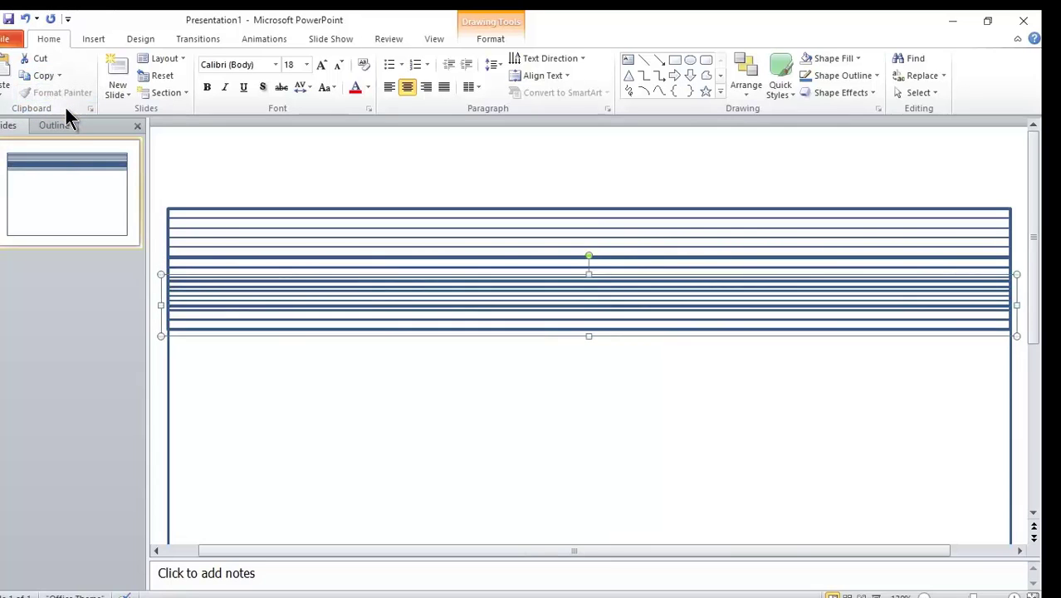
{"action": "key", "text": "Down"}
{"action": "key", "text": "Down"}
{"action": "key", "text": "Down"}
{"action": "key", "text": "Down"}
{"action": "key", "text": "ctrl+Up"}
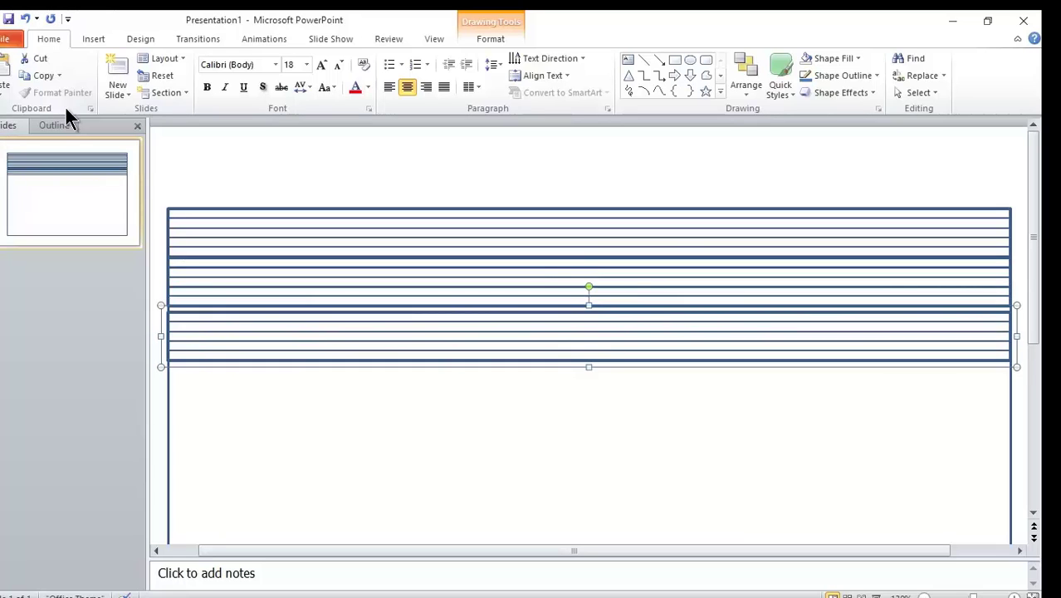
{"action": "key", "text": "ctrl+Up"}
{"action": "key", "text": "ctrl+Up"}
{"action": "key", "text": "ctrl+Up"}
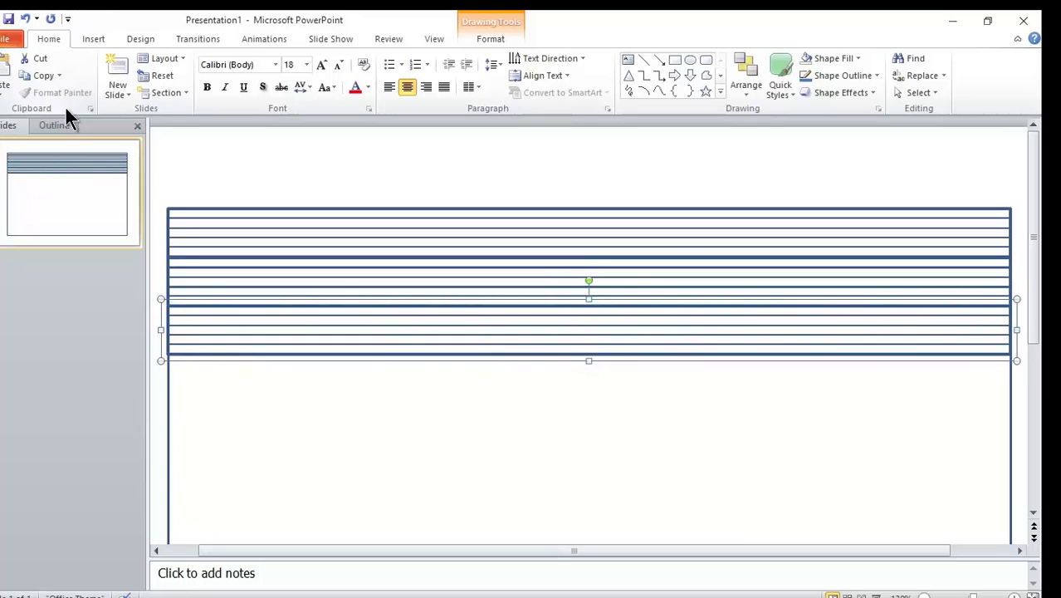
{"action": "key", "text": "ctrl+Up"}
{"action": "key", "text": "ctrl+Up"}
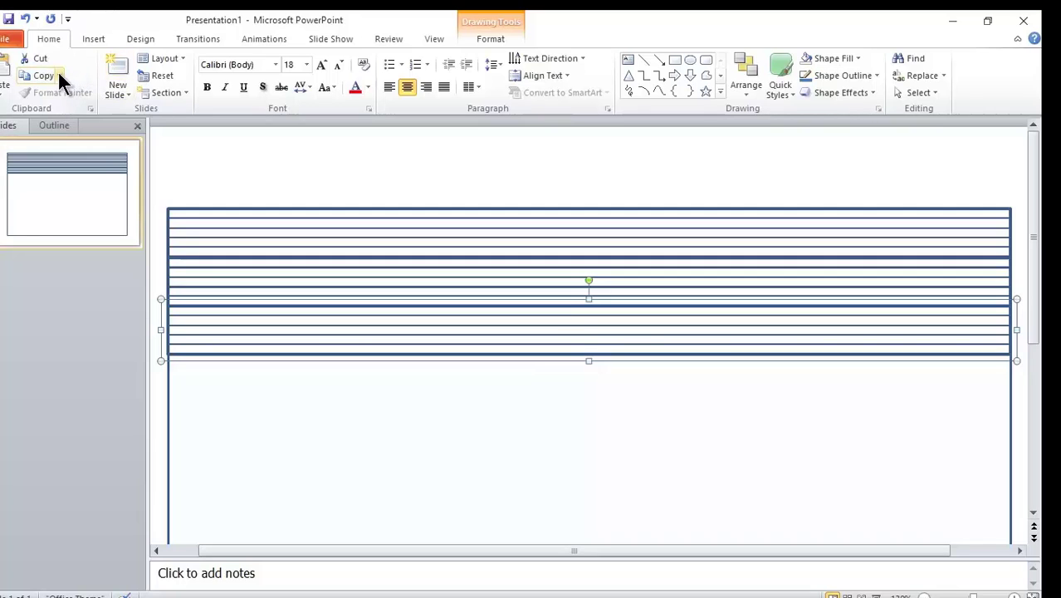
Step: Keep duplicating the lines block downward until the copies reach the rectangle's bottom
{"action": "left_click", "coordinate": [59, 76]}
{"action": "left_click", "coordinate": [61, 111]}
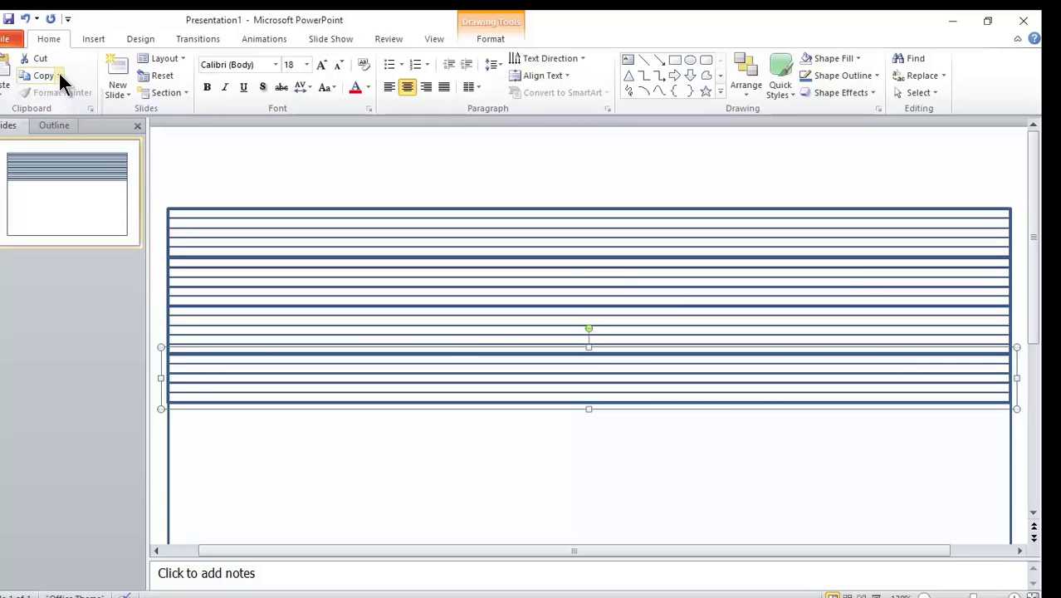
{"action": "left_click", "coordinate": [59, 76]}
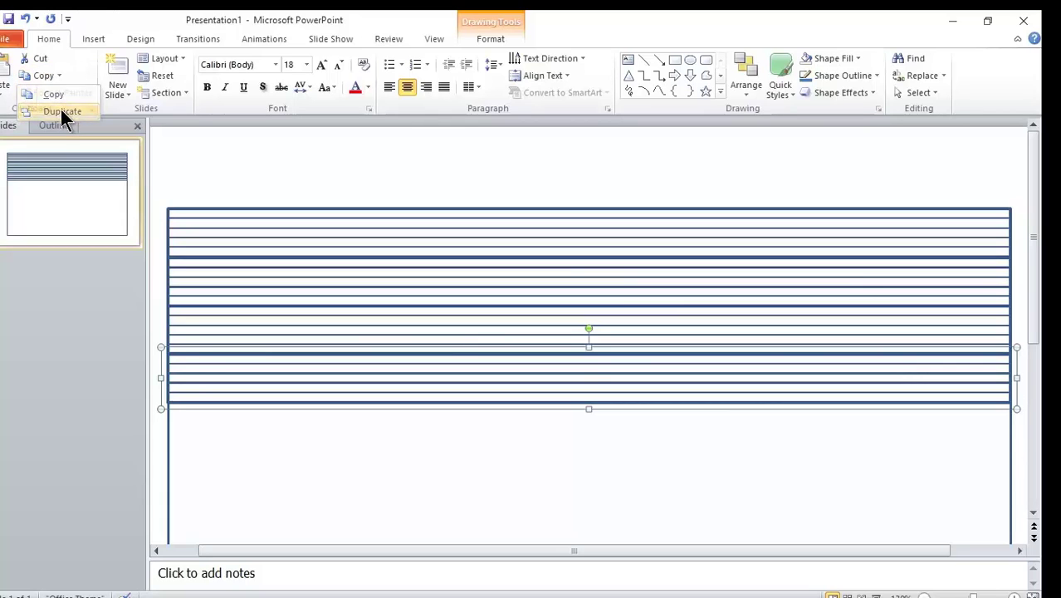
{"action": "left_click", "coordinate": [61, 110]}
{"action": "left_click", "coordinate": [58, 70]}
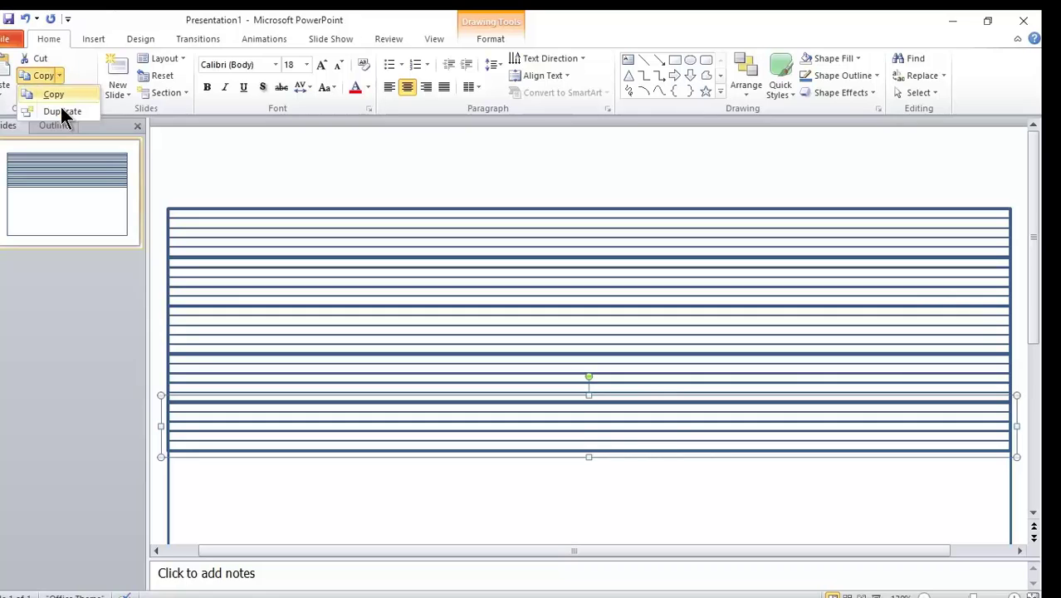
{"action": "left_click", "coordinate": [61, 109]}
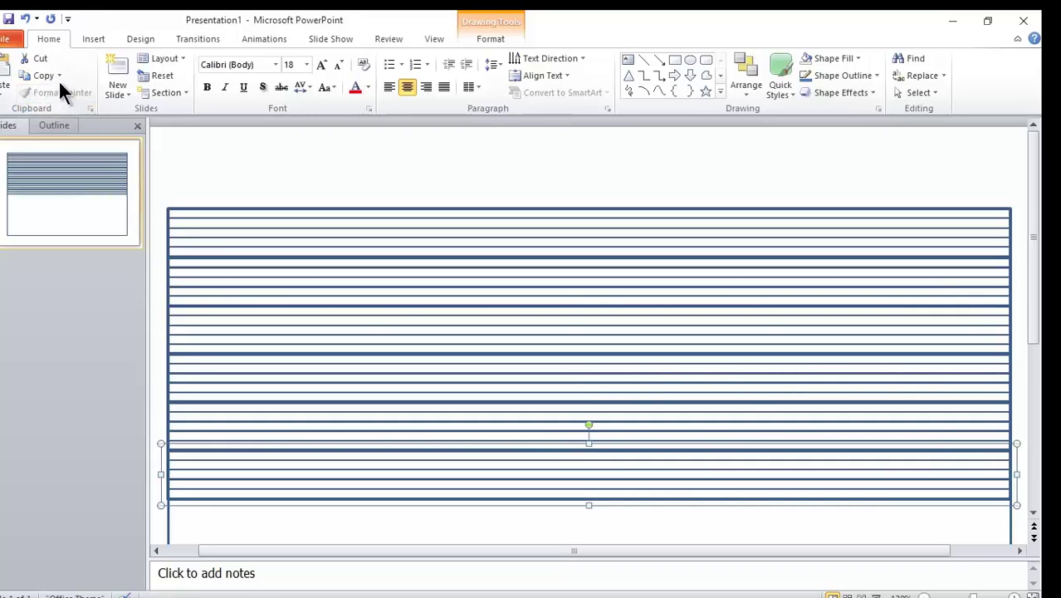
{"action": "left_click", "coordinate": [59, 74]}
{"action": "left_click", "coordinate": [63, 113]}
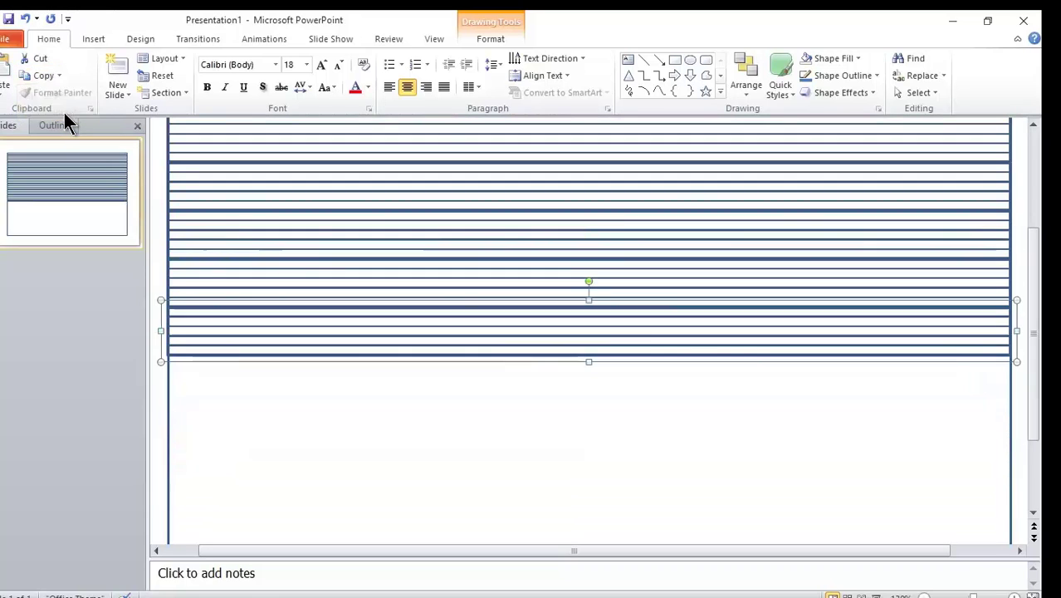
{"action": "left_click", "coordinate": [58, 74]}
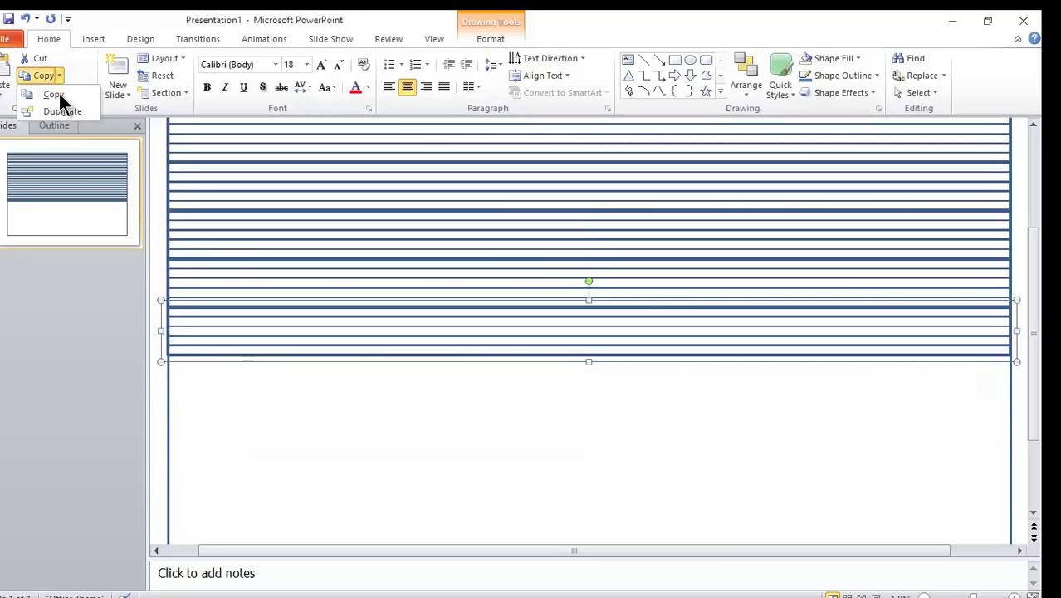
{"action": "left_click", "coordinate": [61, 110]}
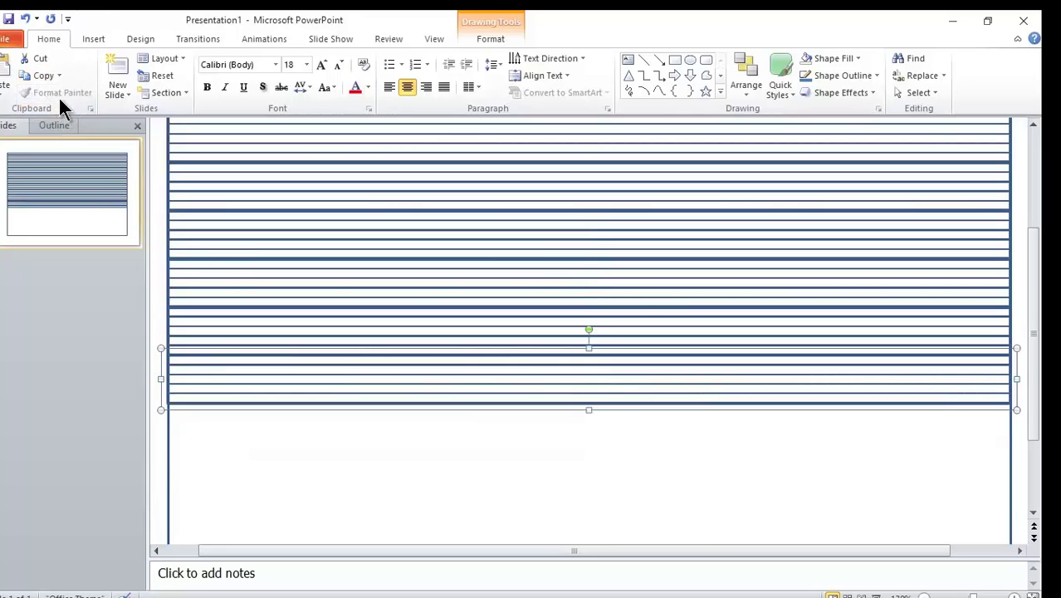
{"action": "left_click", "coordinate": [57, 73]}
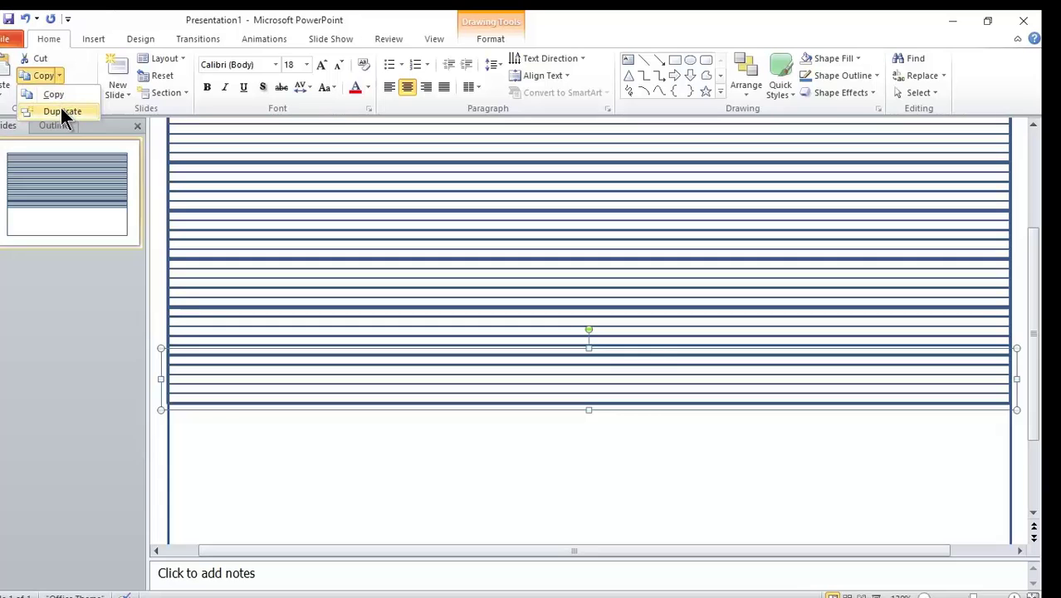
{"action": "left_click", "coordinate": [60, 110]}
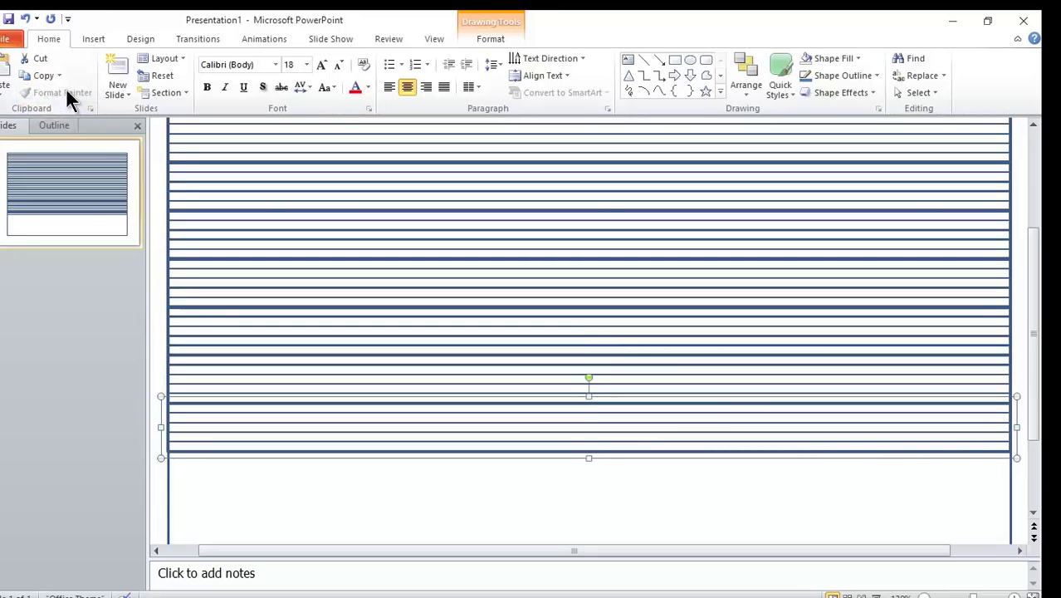
{"action": "left_click", "coordinate": [59, 73]}
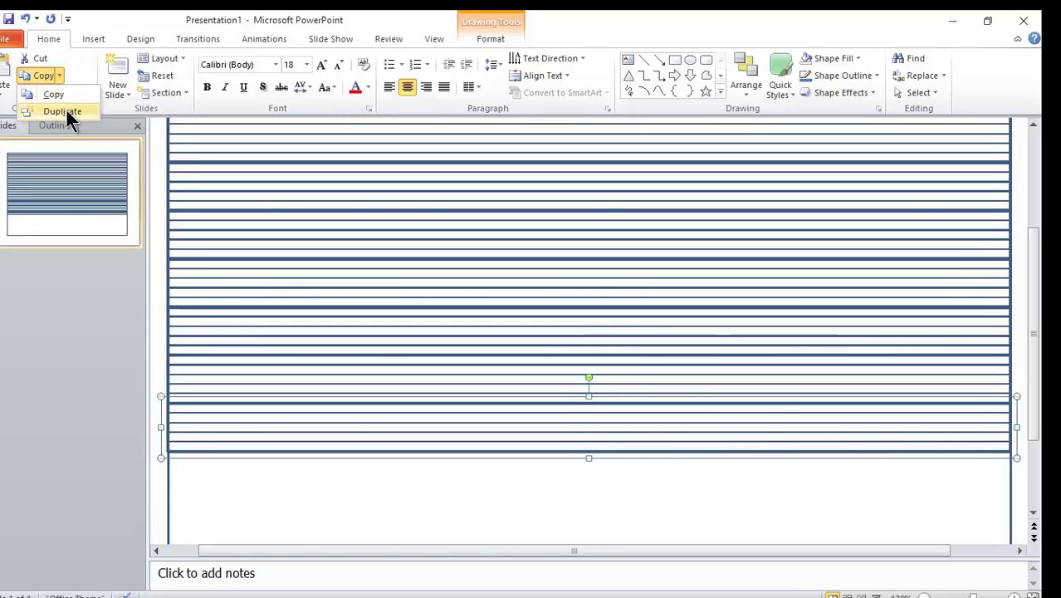
{"action": "left_click", "coordinate": [67, 111]}
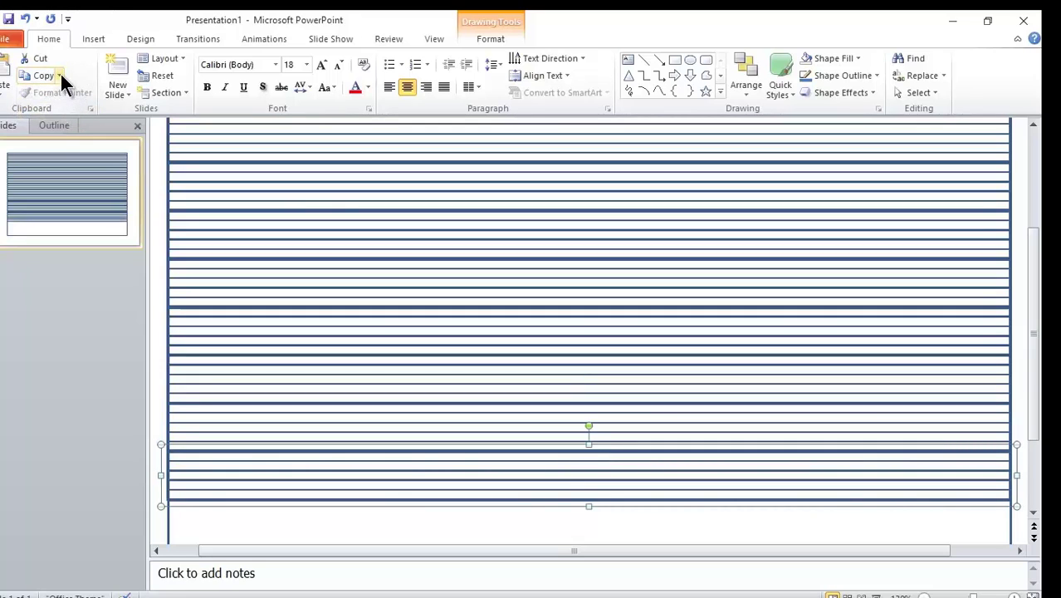
{"action": "left_click", "coordinate": [60, 75]}
{"action": "left_click", "coordinate": [63, 111]}
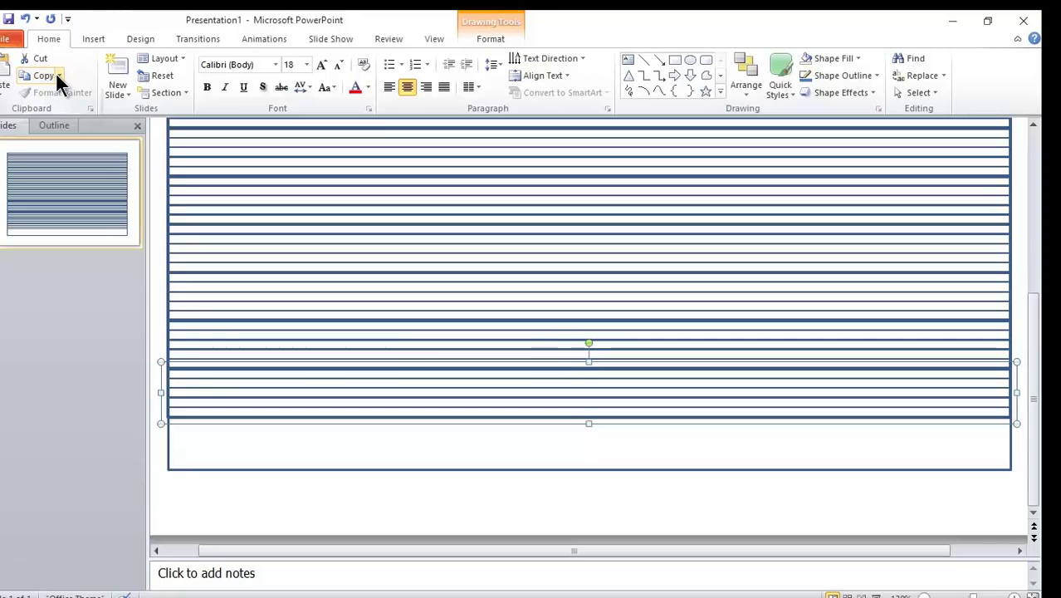
{"action": "left_click", "coordinate": [57, 75]}
{"action": "left_click", "coordinate": [59, 112]}
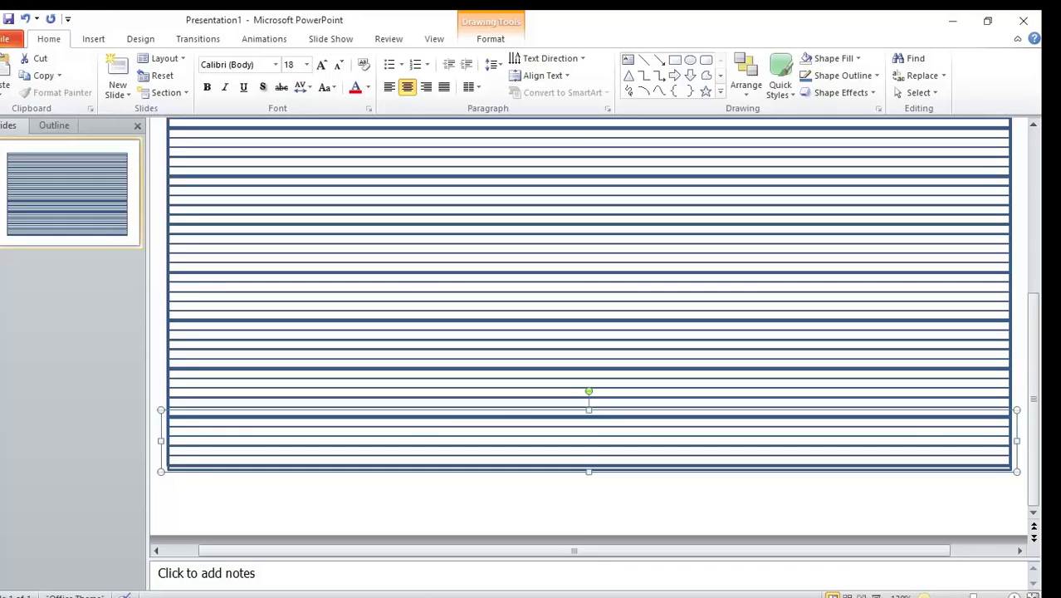
Step: Zoom out to view the fully lined slide and deselect the lines
{"action": "left_click", "coordinate": [922, 596]}
{"action": "left_click", "coordinate": [922, 596]}
{"action": "left_click", "coordinate": [922, 597]}
{"action": "left_click", "coordinate": [923, 596]}
{"action": "left_click", "coordinate": [923, 596]}
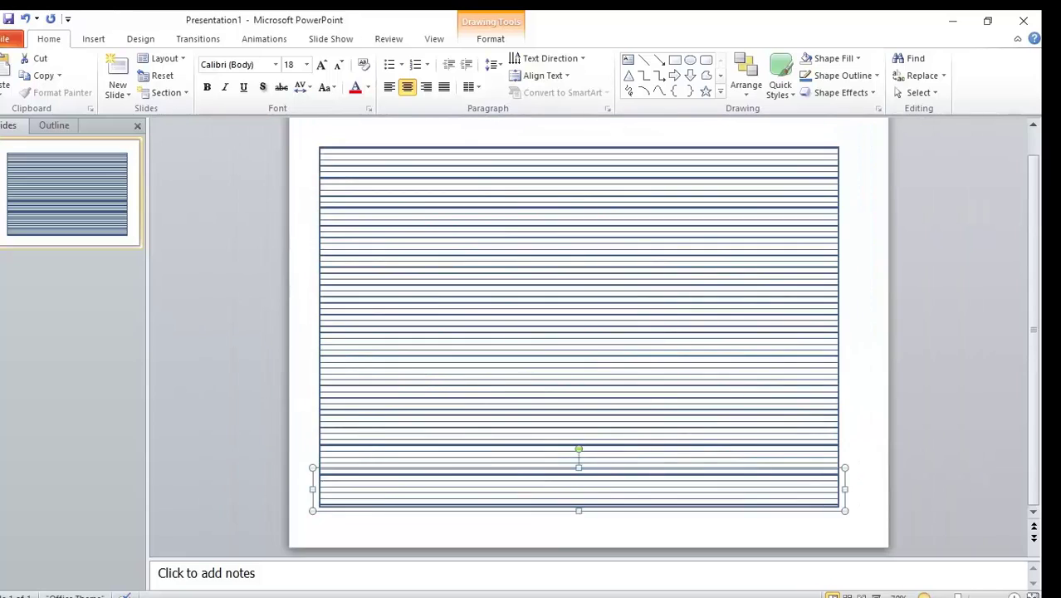
{"action": "left_click", "coordinate": [922, 596]}
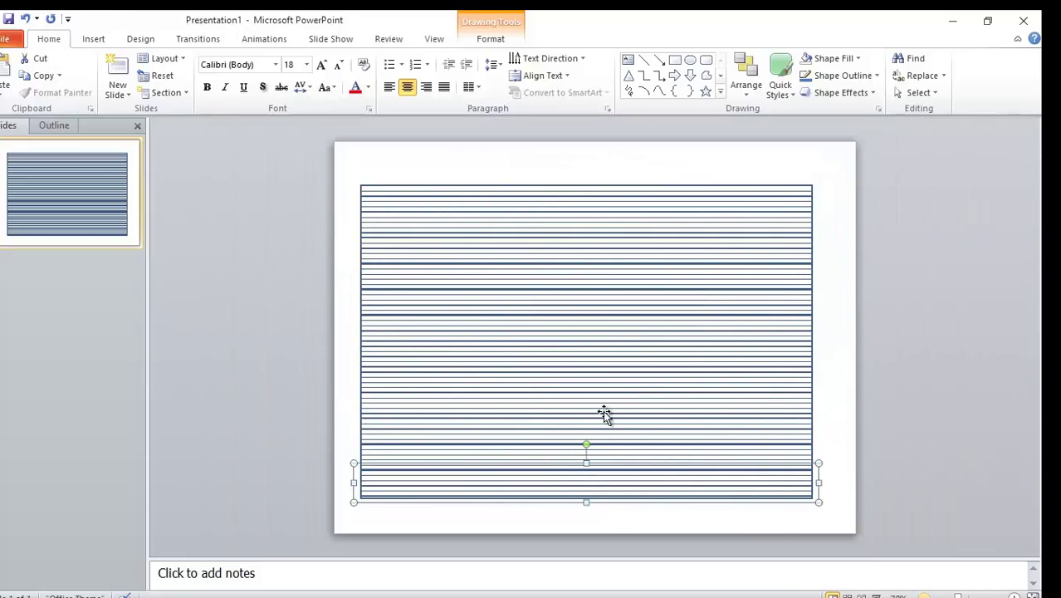
{"action": "left_click", "coordinate": [86, 177]}
Step: Duplicate slide 1, then delete every lines block on the copy except the top one
{"action": "right_click", "coordinate": [87, 180]}
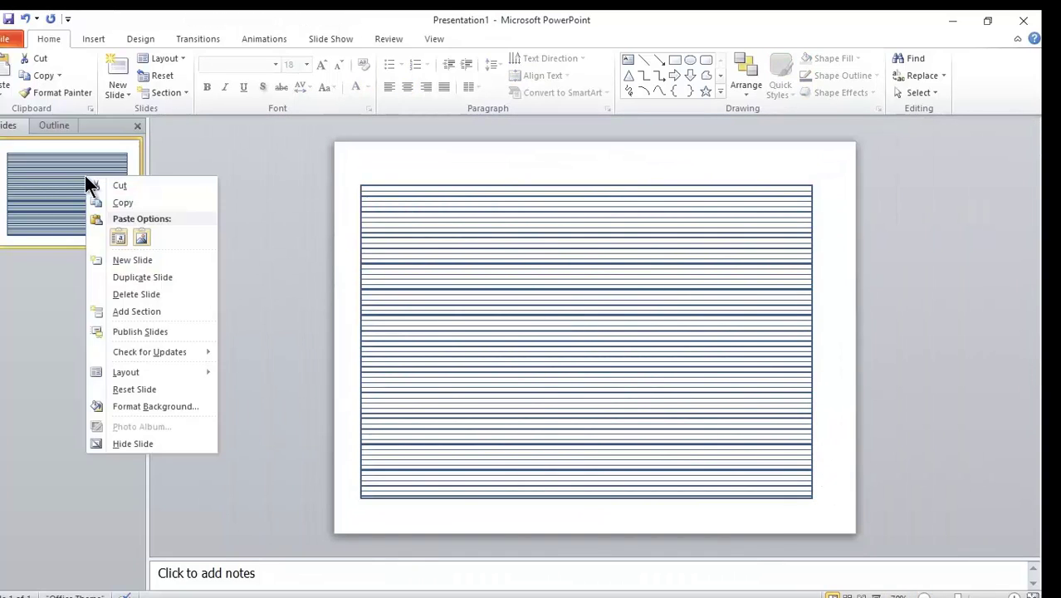
{"action": "left_click", "coordinate": [124, 278]}
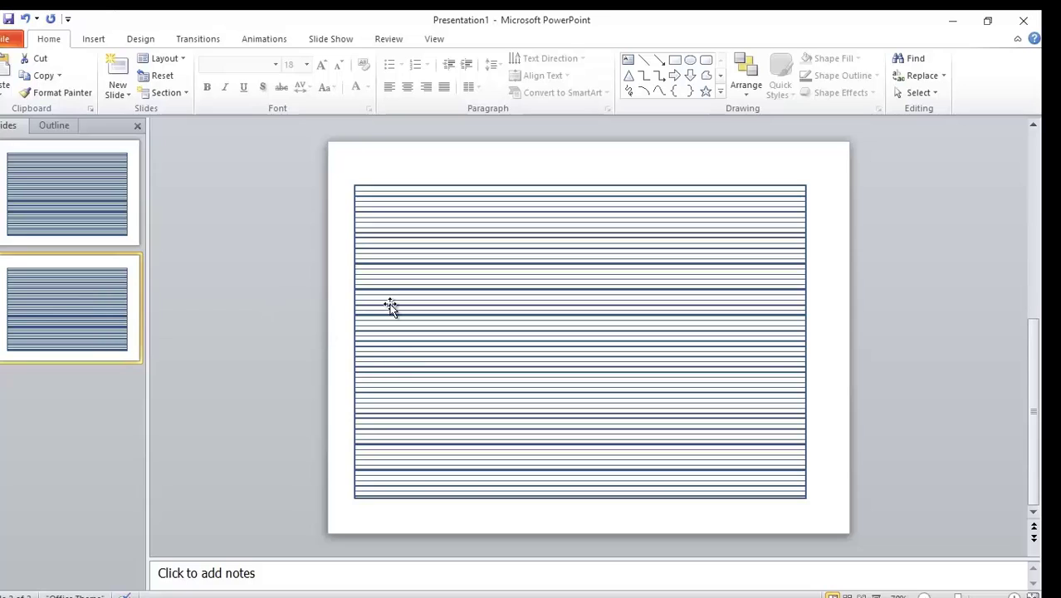
{"action": "left_click", "coordinate": [449, 486]}
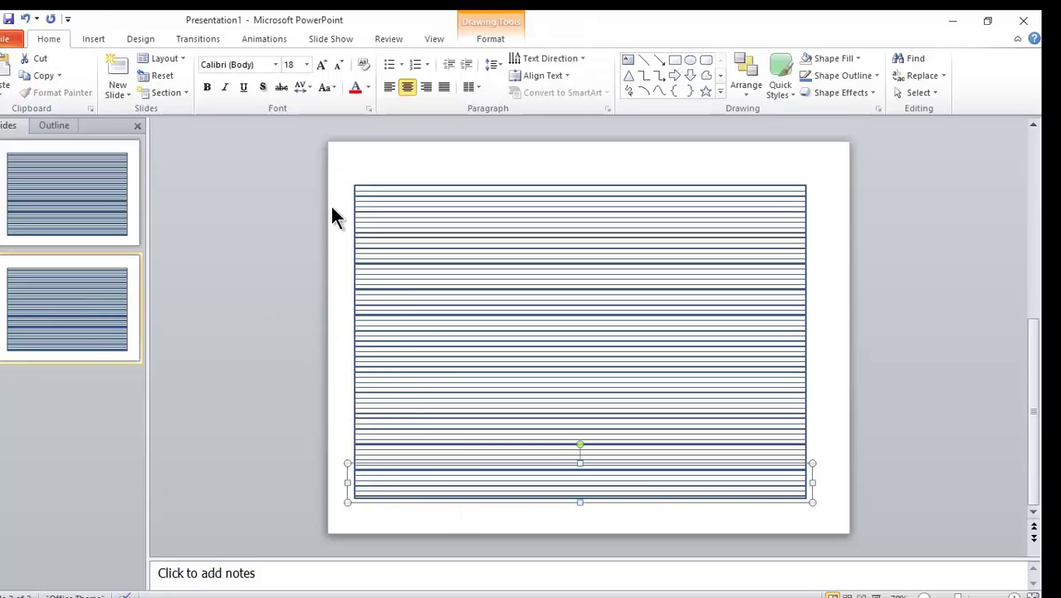
{"action": "left_click_drag", "start_coordinate": [316, 202], "coordinate": [868, 535]}
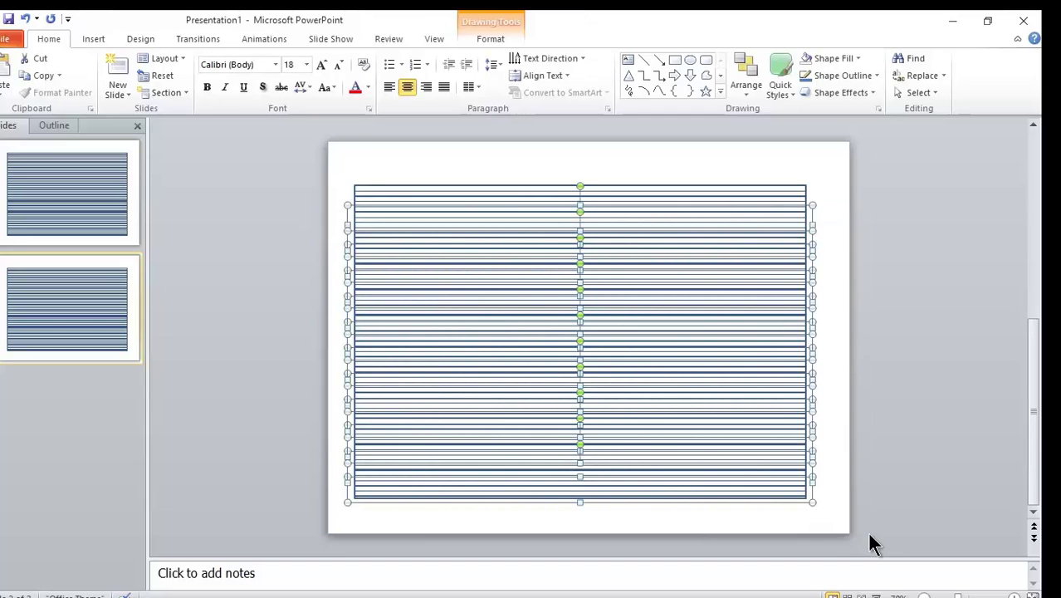
{"action": "key", "text": "Delete"}
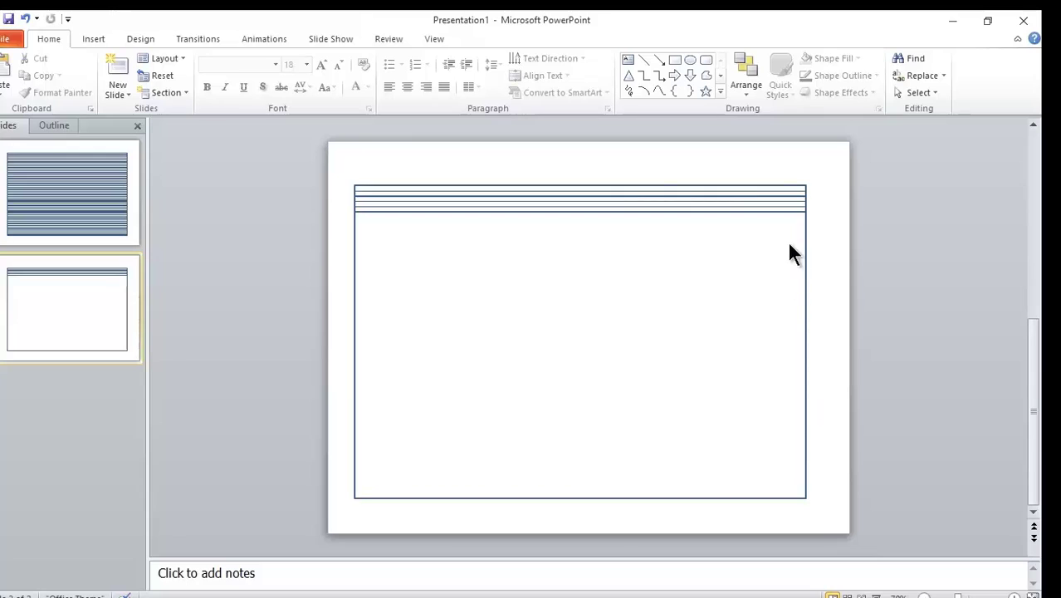
{"action": "left_click", "coordinate": [777, 210]}
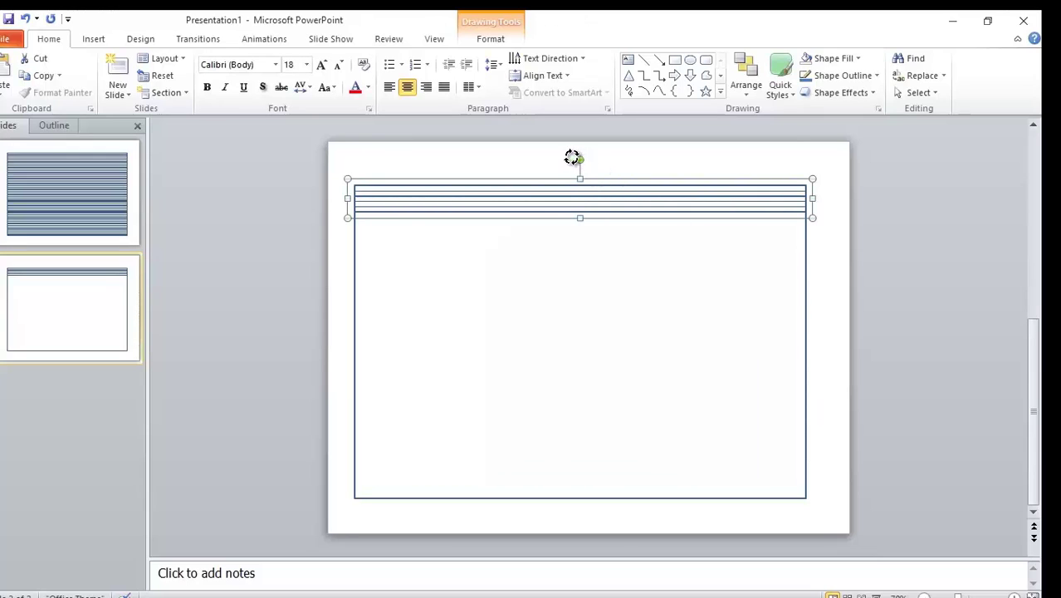
Step: Rotate the top lines block upright and drag it onto the rectangle's left edge
{"action": "left_click_drag", "start_coordinate": [580, 159], "coordinate": [562, 201]}
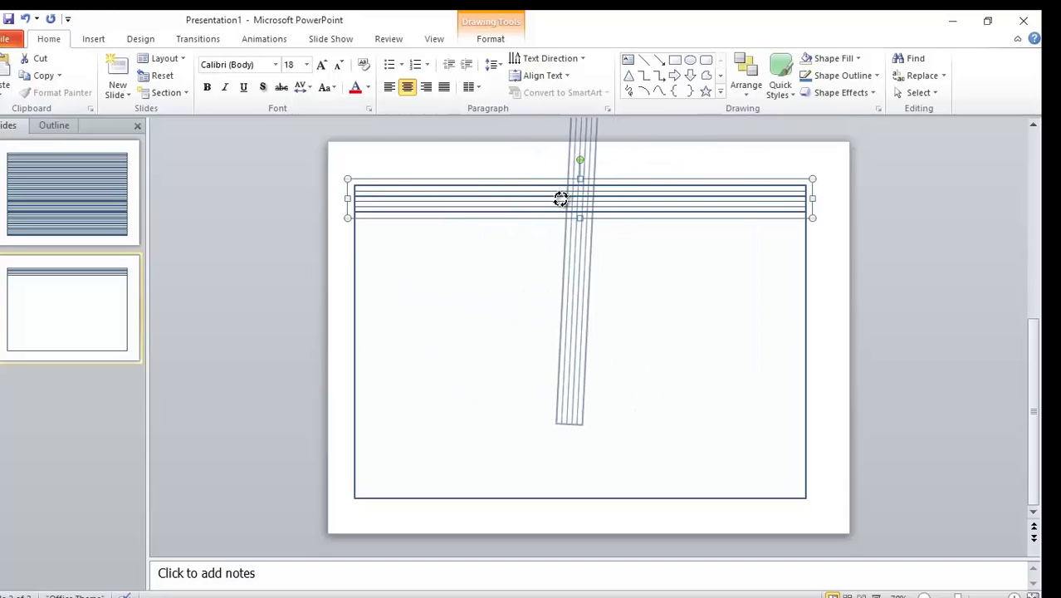
{"action": "mouse_move", "coordinate": [561, 201]}
{"action": "left_mouse_down"}
{"action": "mouse_move", "coordinate": [440, 304]}
{"action": "mouse_move", "coordinate": [374, 386]}
{"action": "left_mouse_up"}
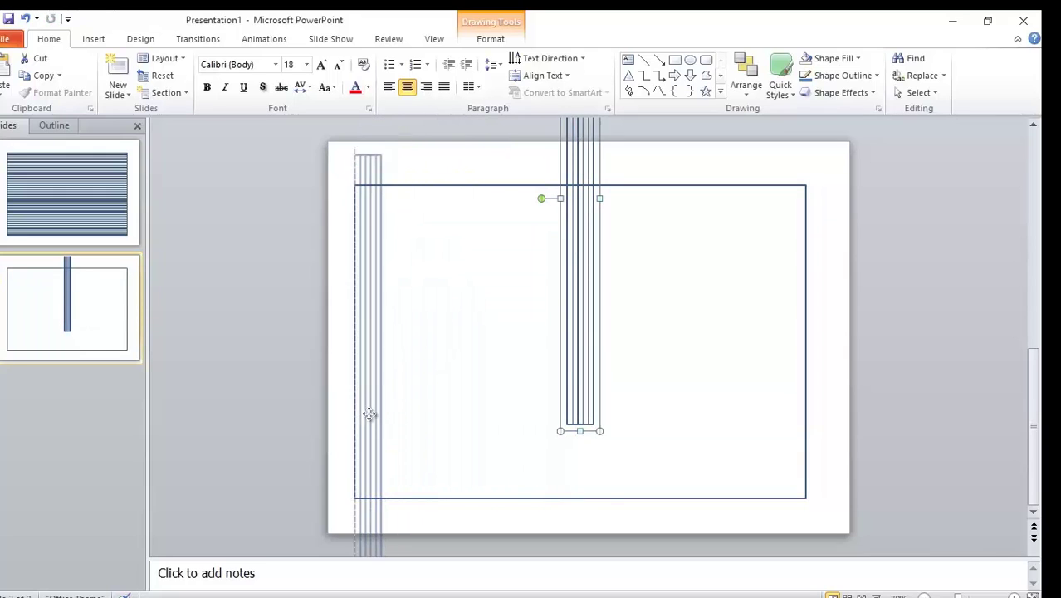
{"action": "left_click_drag", "start_coordinate": [374, 386], "coordinate": [371, 423]}
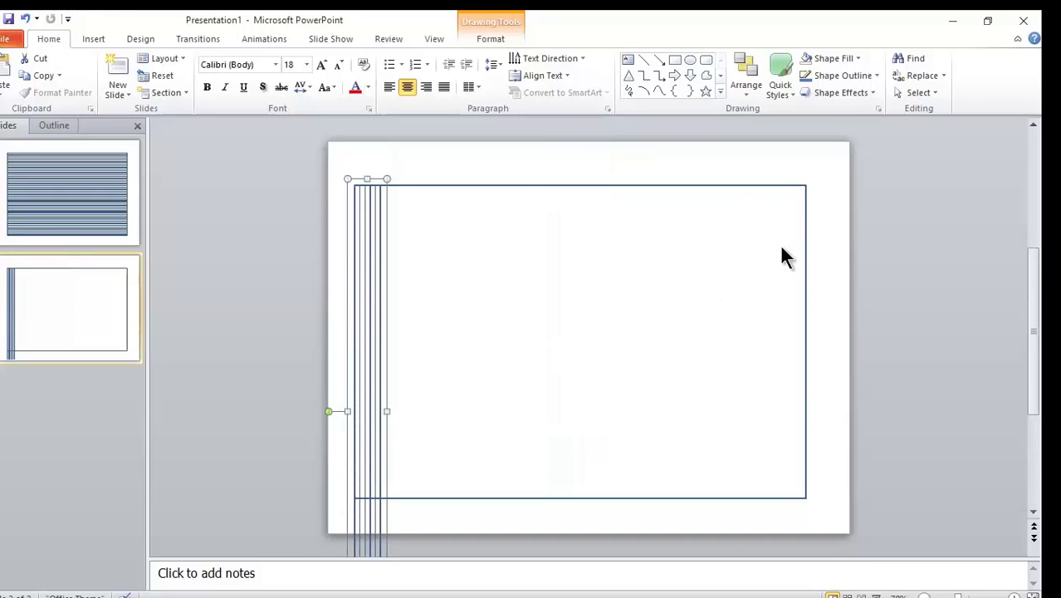
Step: Set the vertical line group's height to 6" and align its top with the rectangle's top
{"action": "left_click", "coordinate": [490, 42]}
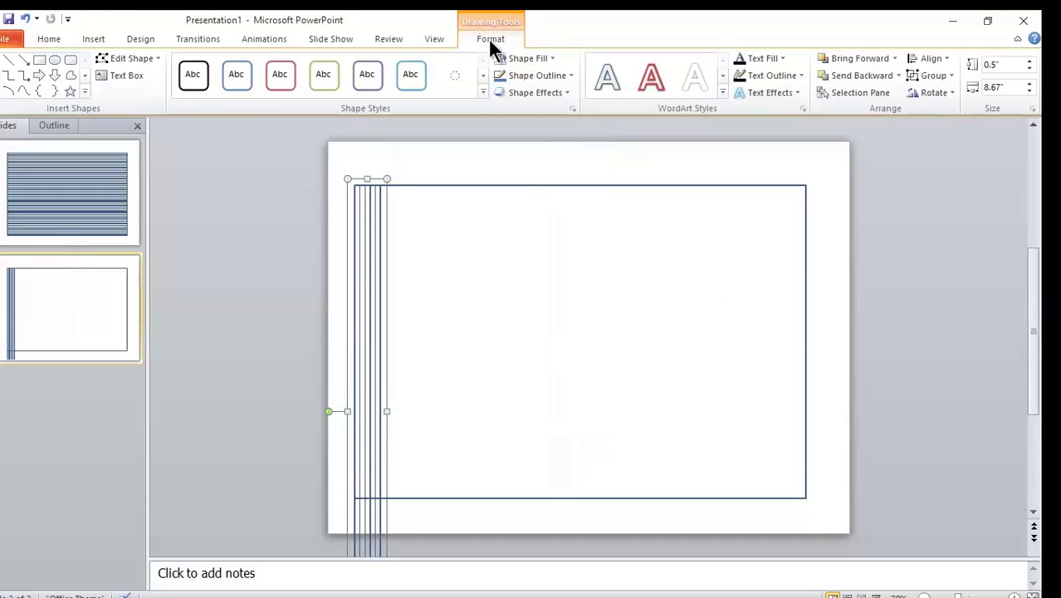
{"action": "left_click", "coordinate": [1030, 91]}
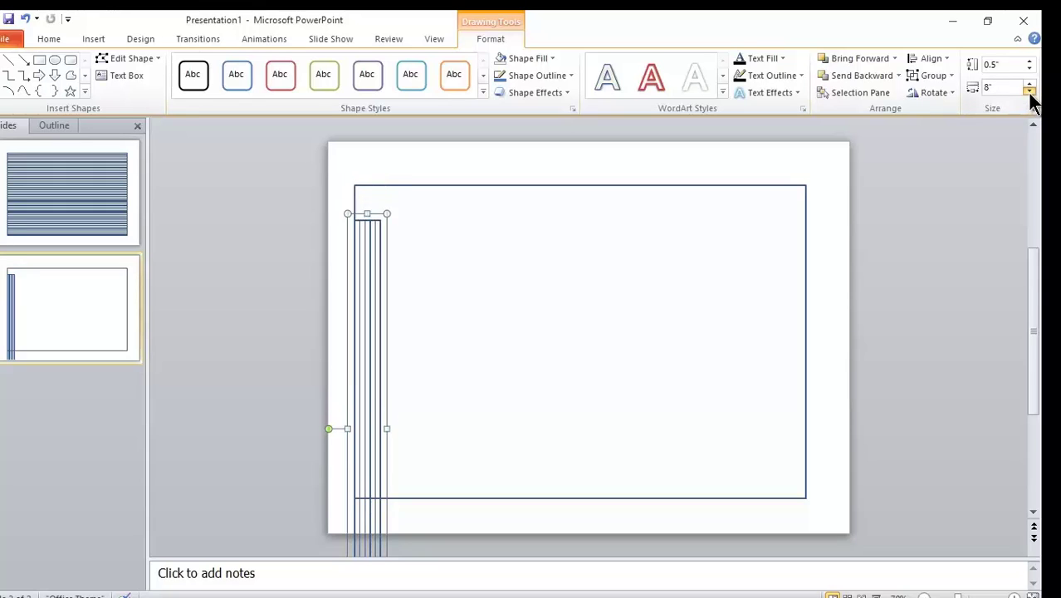
{"action": "left_click", "coordinate": [1030, 92]}
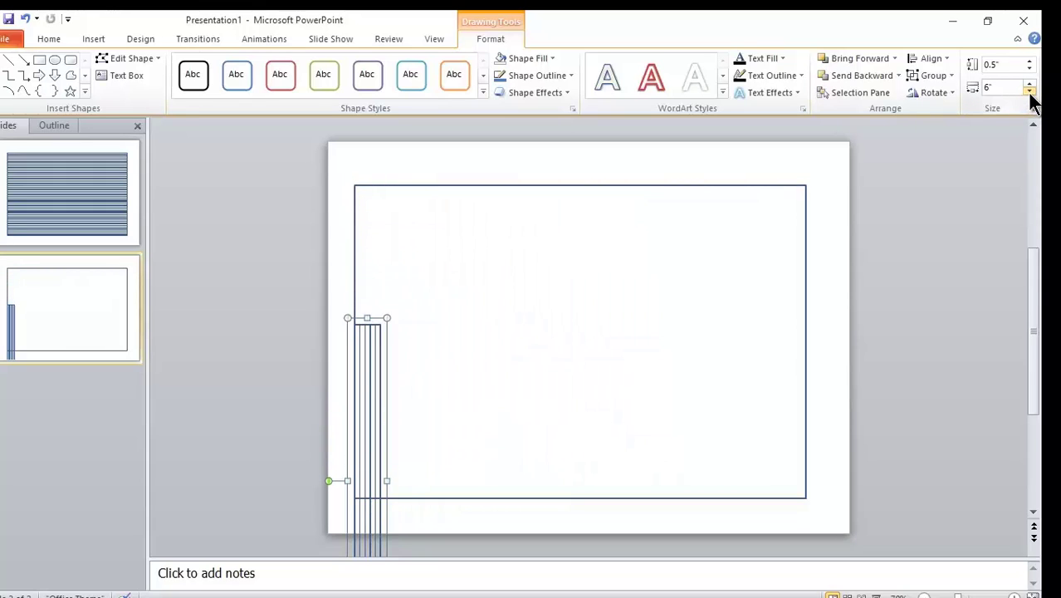
{"action": "left_click_drag", "start_coordinate": [381, 379], "coordinate": [372, 238]}
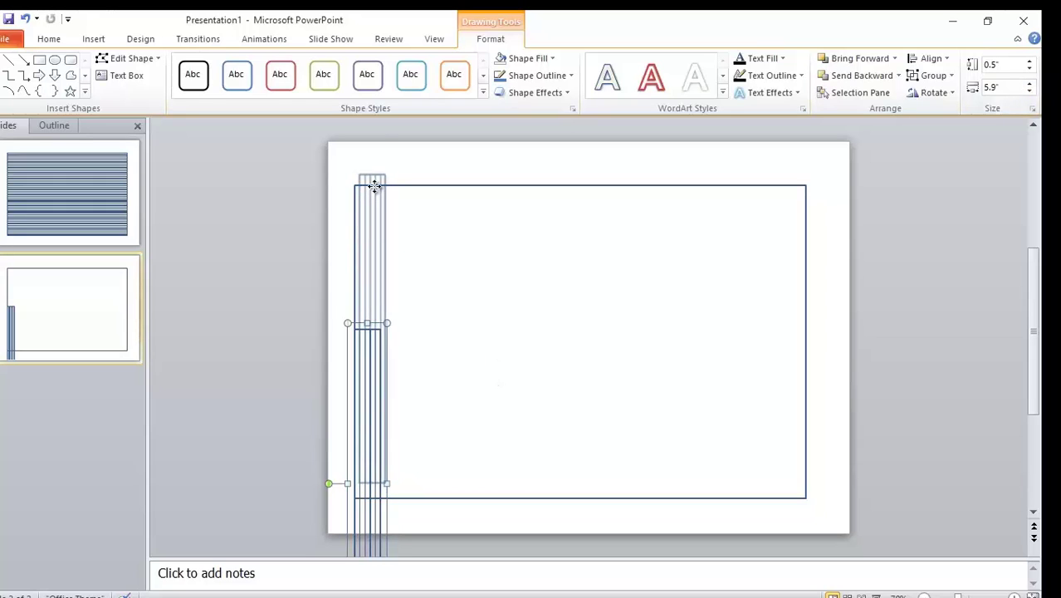
{"action": "left_click_drag", "start_coordinate": [372, 237], "coordinate": [366, 219]}
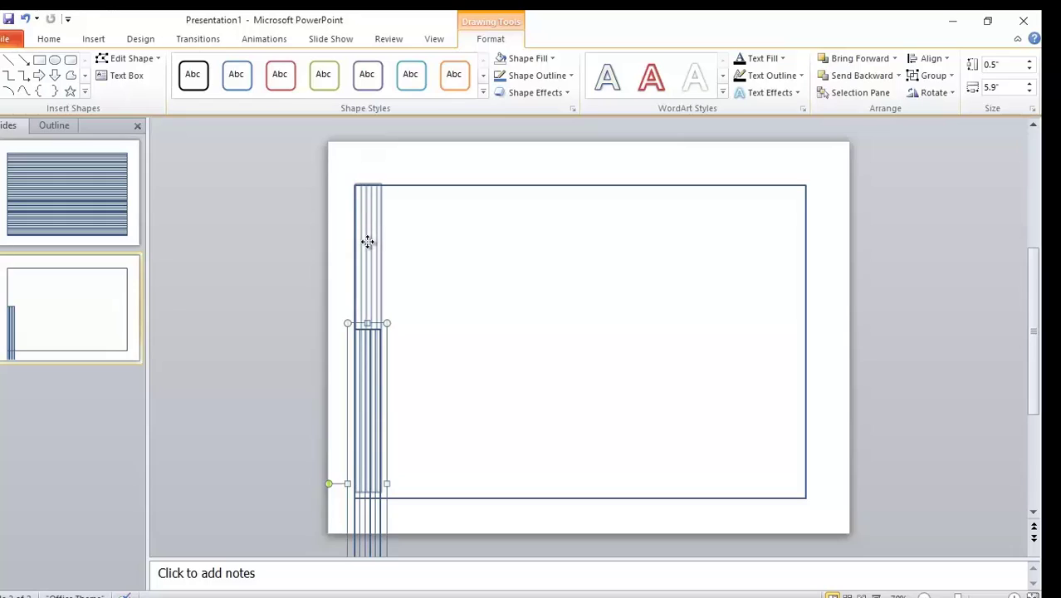
{"action": "left_click_drag", "start_coordinate": [367, 238], "coordinate": [366, 245]}
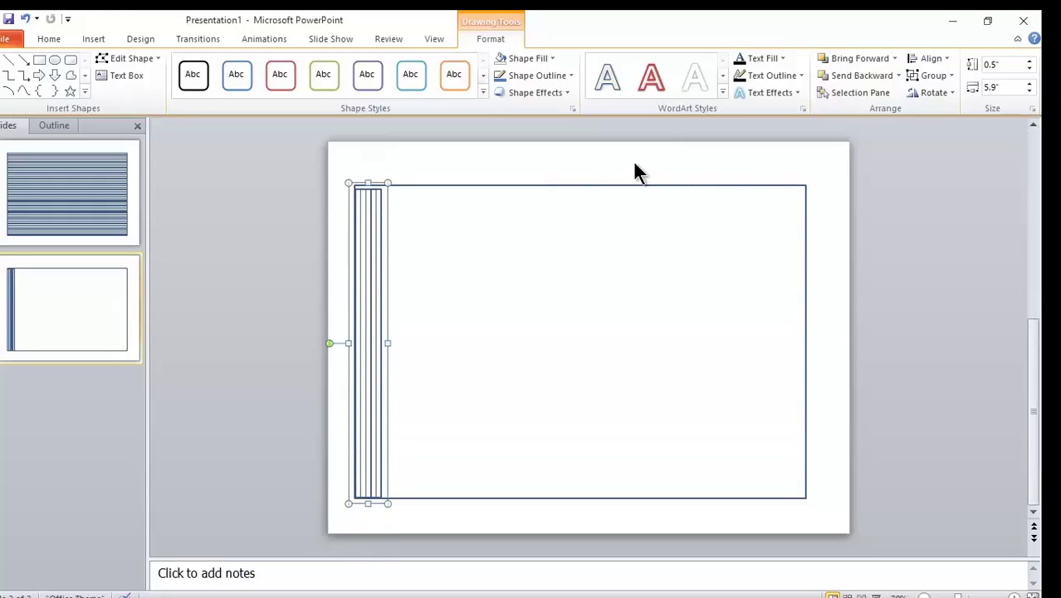
{"action": "left_click", "coordinate": [1030, 90]}
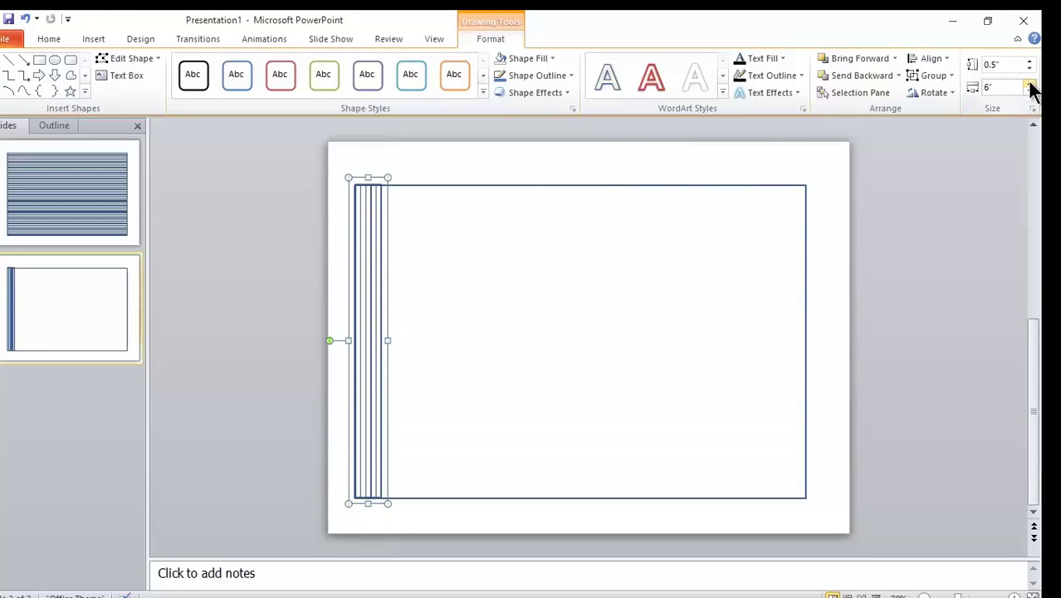
{"action": "left_click", "coordinate": [714, 301]}
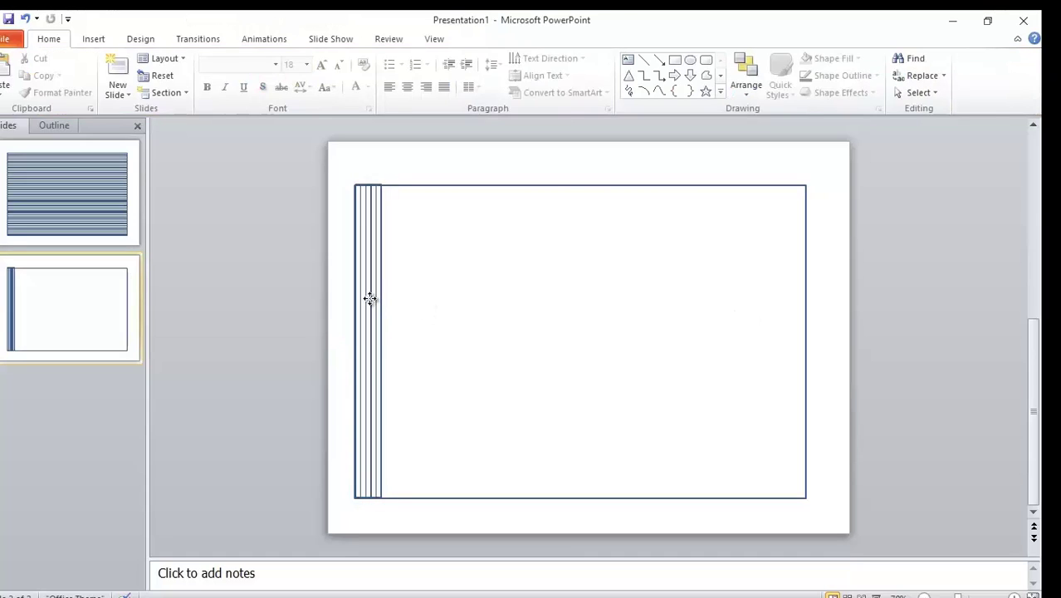
{"action": "left_click", "coordinate": [370, 298]}
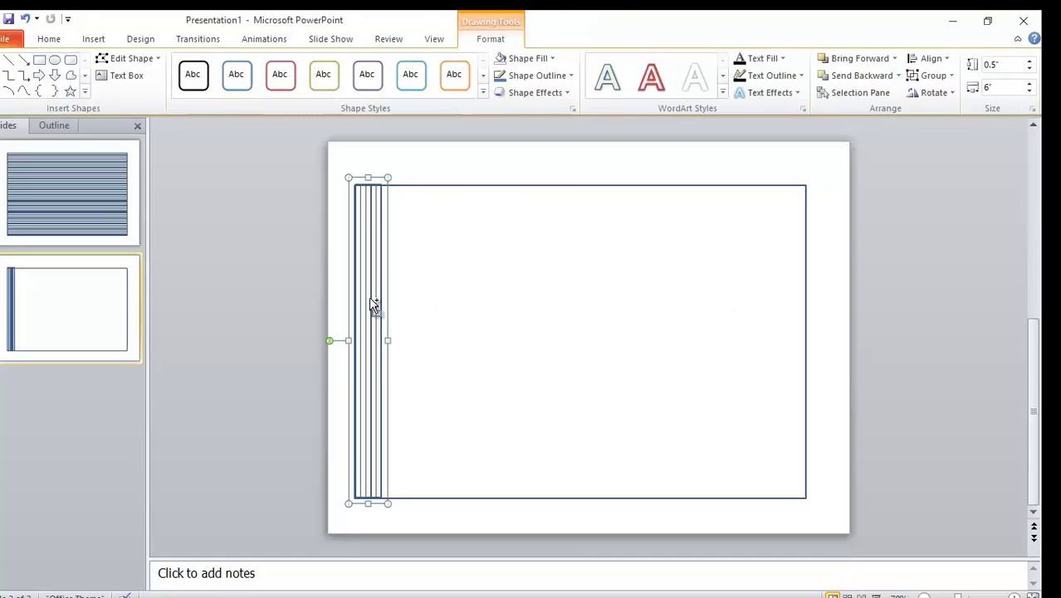
{"action": "left_click_drag", "start_coordinate": [374, 306], "coordinate": [373, 306]}
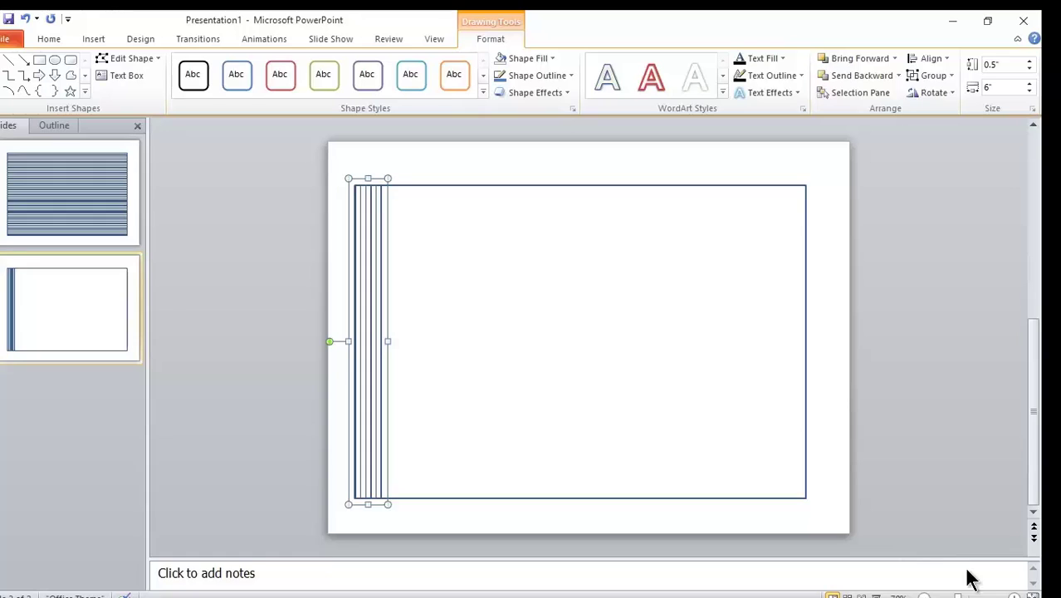
{"action": "left_click", "coordinate": [969, 595]}
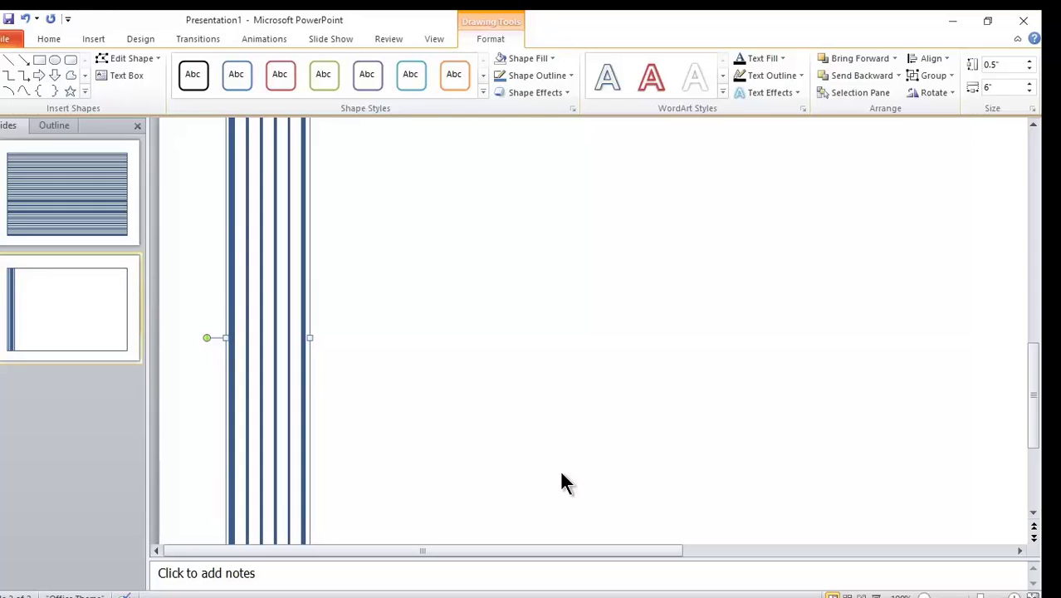
Step: Nudge the vertical line strip flush with the rectangle's left border and zoom back out
{"action": "key", "text": "Left"}
{"action": "key", "text": "Left"}
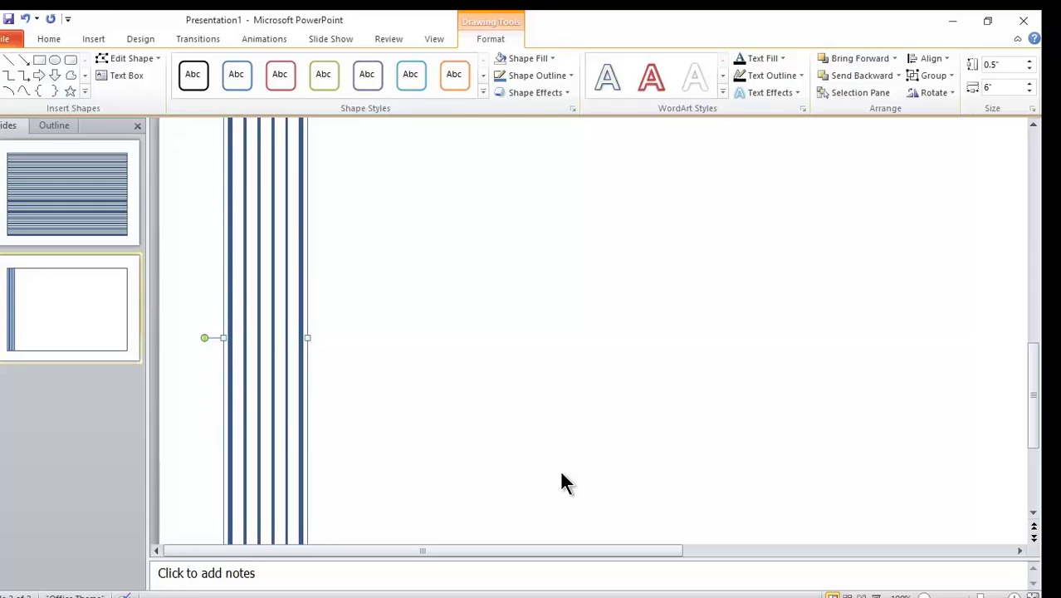
{"action": "key", "text": "Right"}
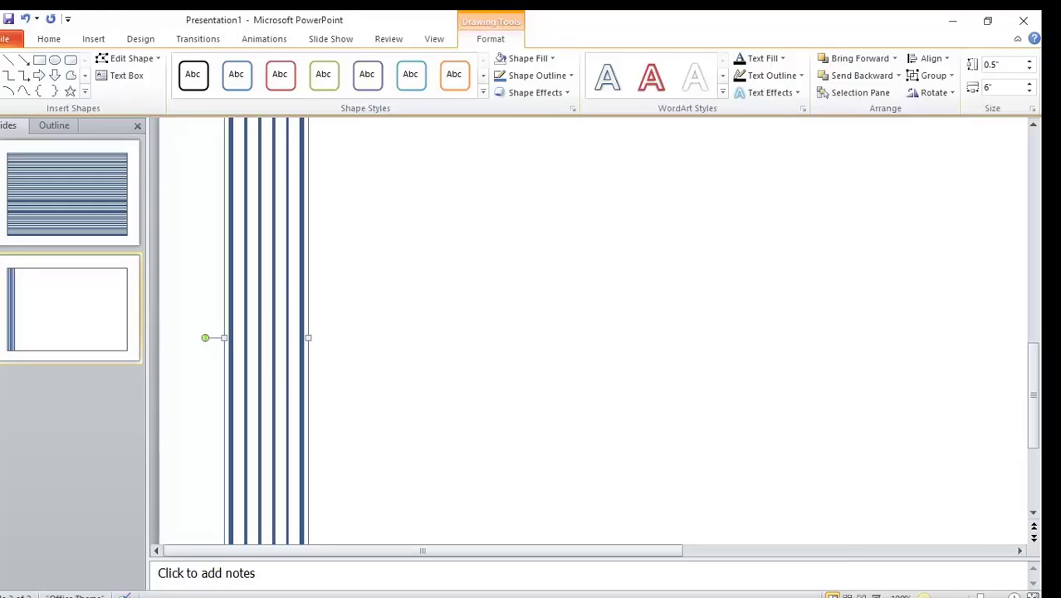
{"action": "left_click", "coordinate": [923, 595]}
{"action": "left_click", "coordinate": [923, 594]}
{"action": "left_click", "coordinate": [923, 594]}
{"action": "left_click", "coordinate": [923, 594]}
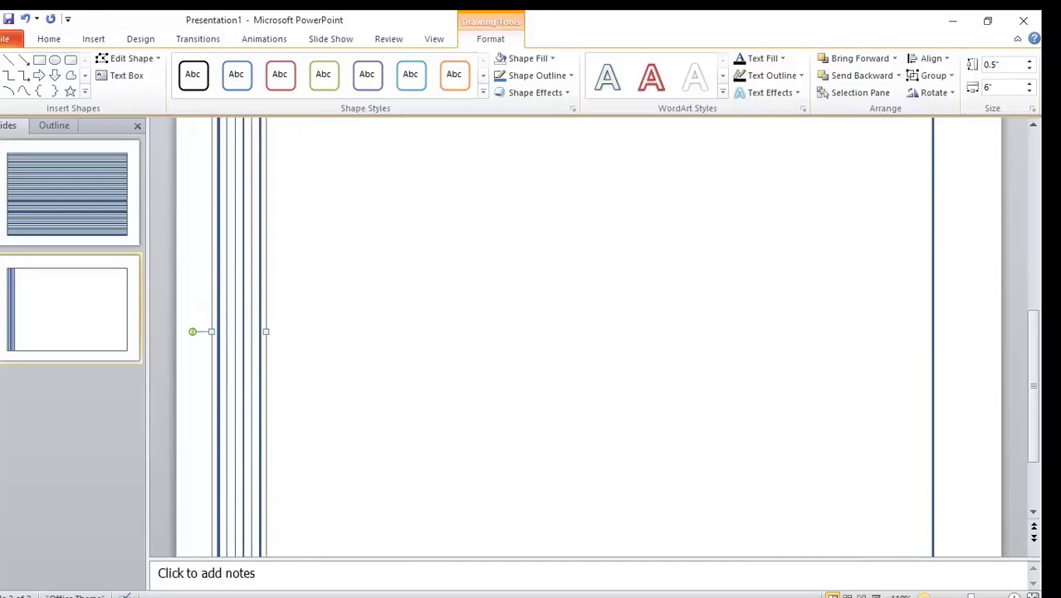
{"action": "left_click", "coordinate": [923, 594]}
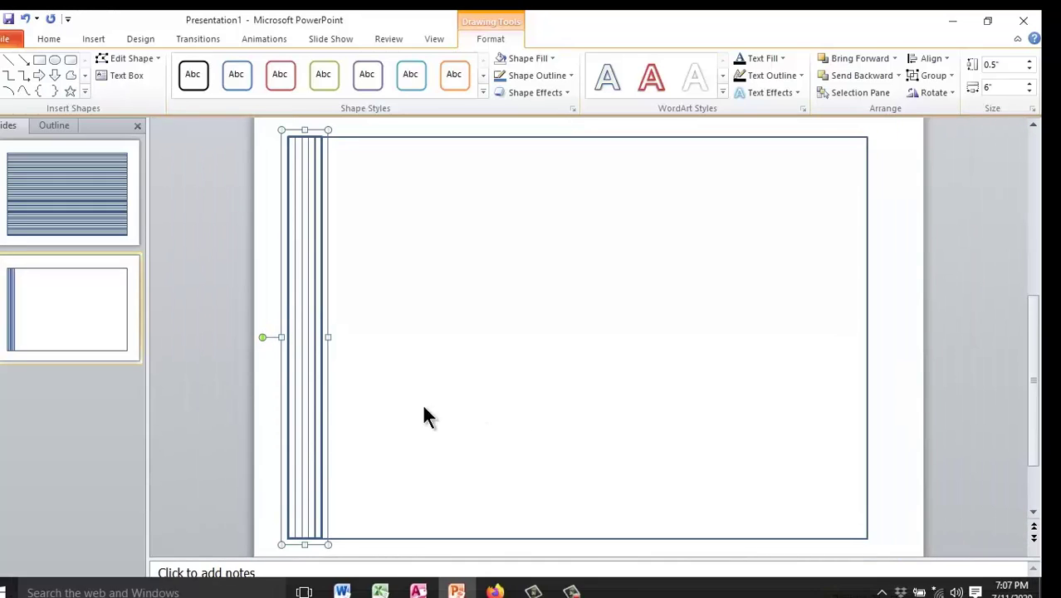
{"action": "left_click", "coordinate": [50, 38]}
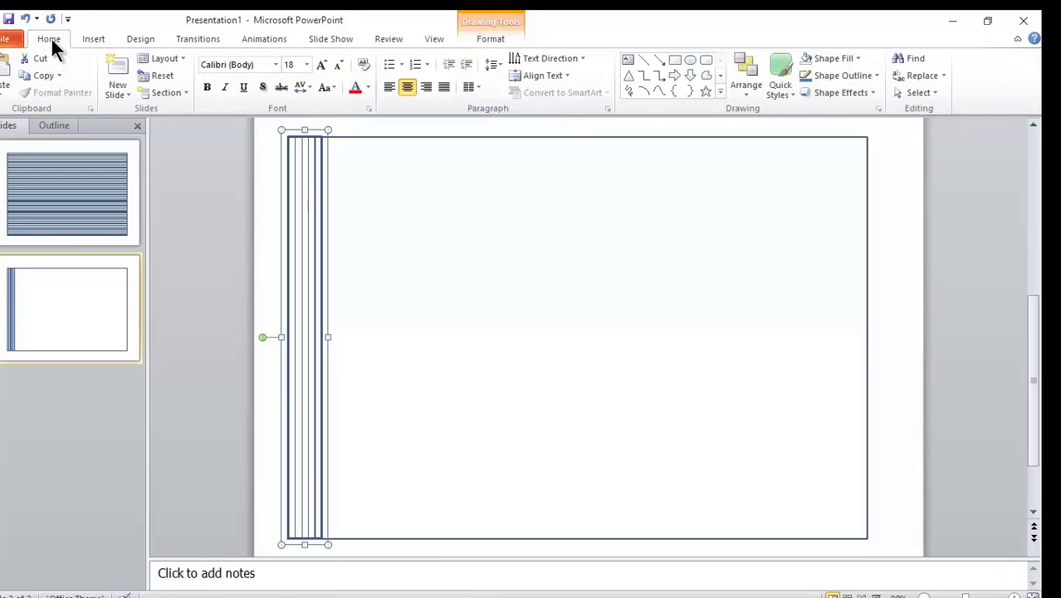
{"action": "left_click", "coordinate": [59, 75]}
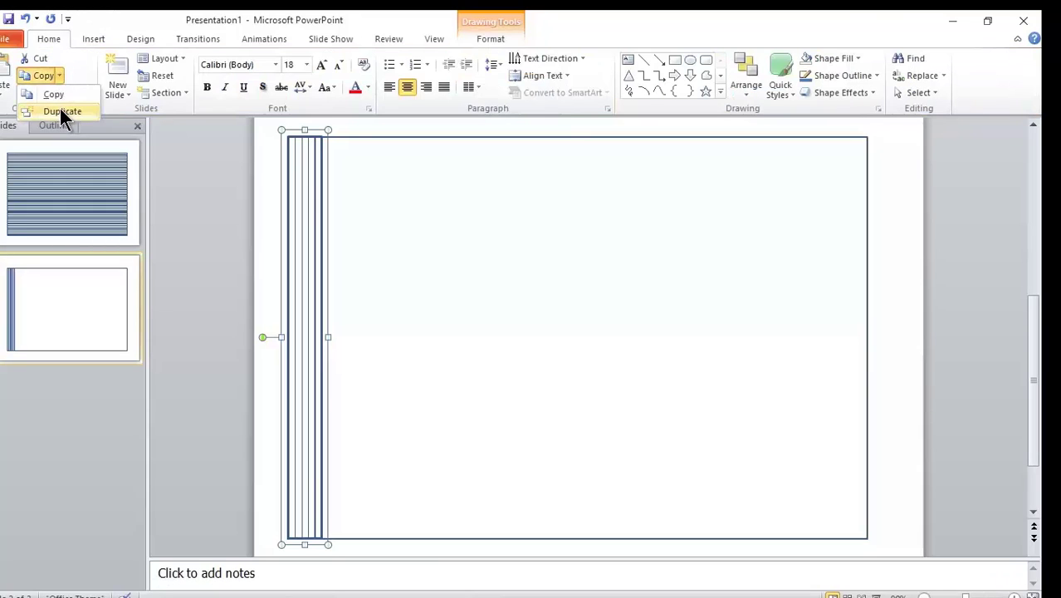
Step: Duplicate the vertical strip and position the copy right beside the original
{"action": "left_click", "coordinate": [59, 109]}
{"action": "key", "text": "Up"}
{"action": "key", "text": "Up"}
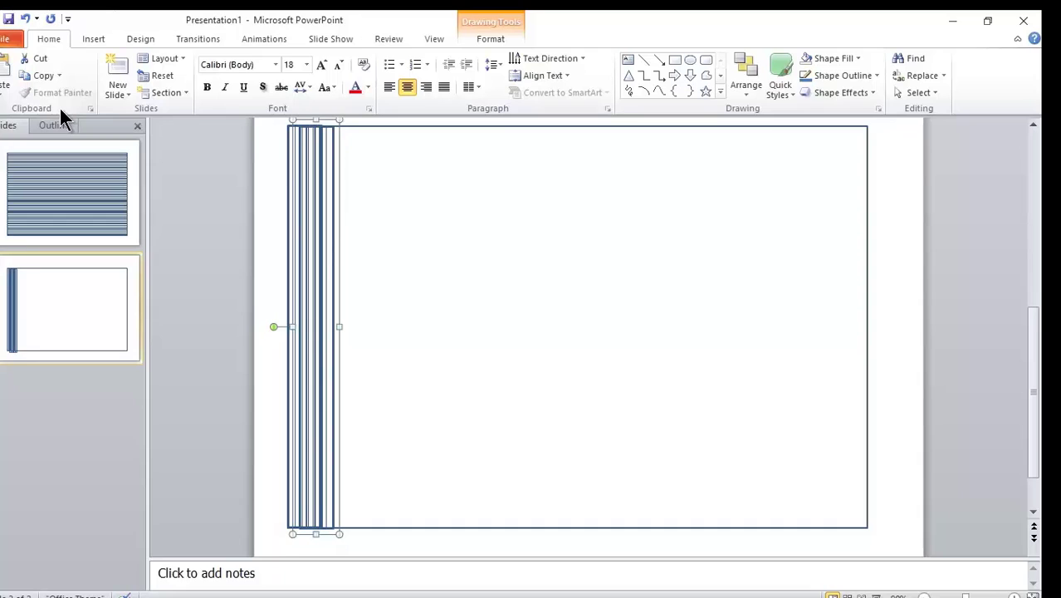
{"action": "key", "text": "Right"}
{"action": "key", "text": "Right"}
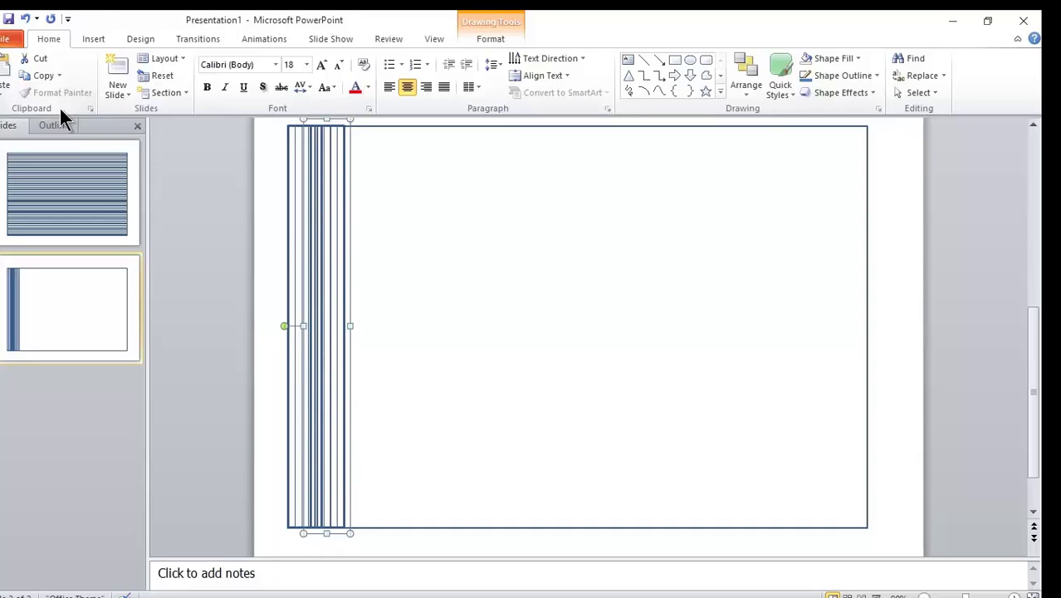
{"action": "key", "text": "Right"}
{"action": "key", "text": "Right"}
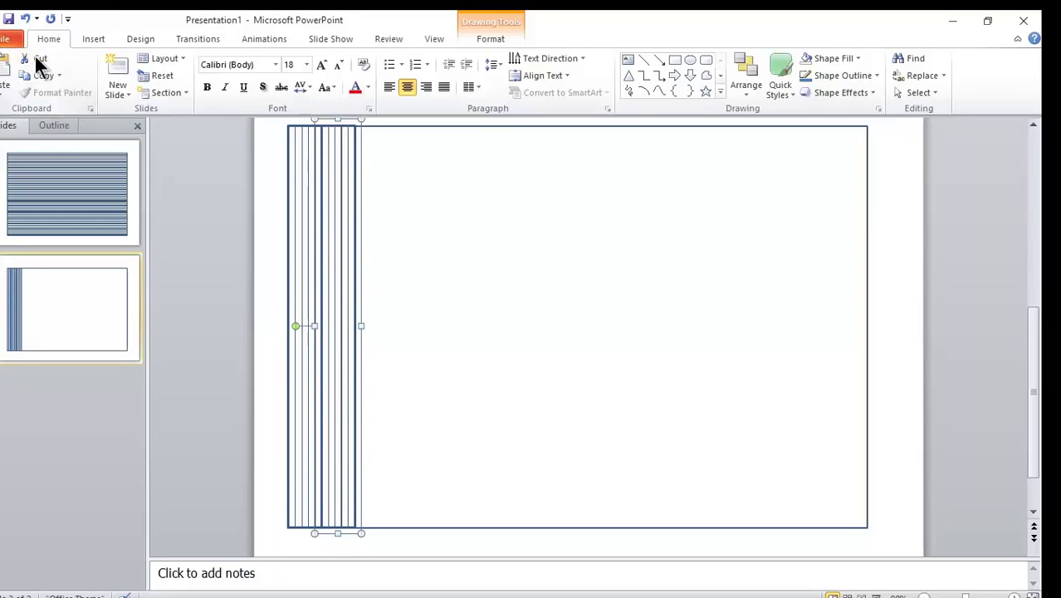
Step: Add further strip copies, repeating with Ctrl+D, across the rectangle
{"action": "left_click", "coordinate": [58, 74]}
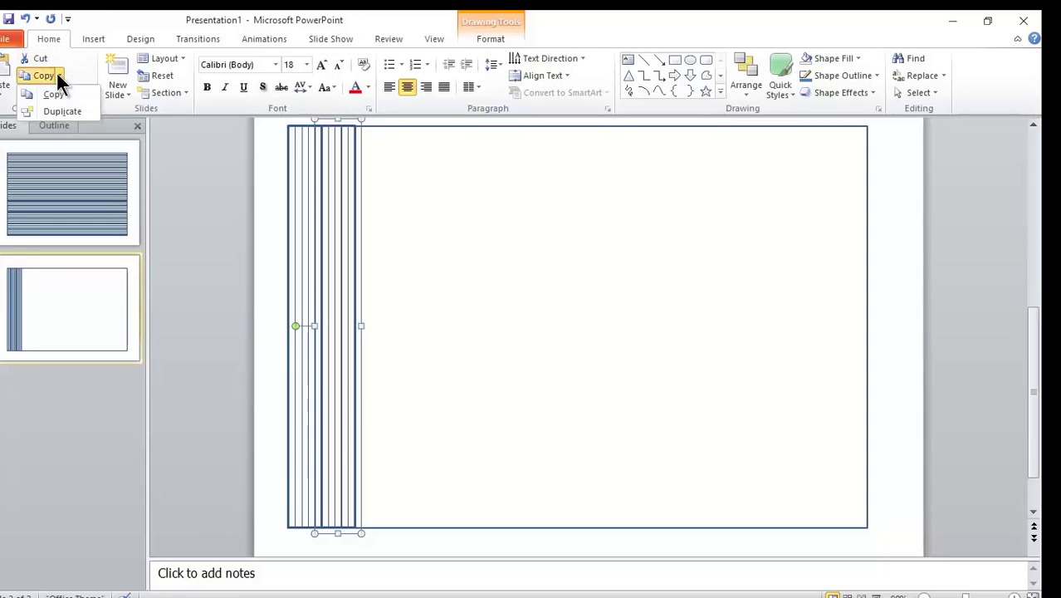
{"action": "left_click", "coordinate": [66, 123]}
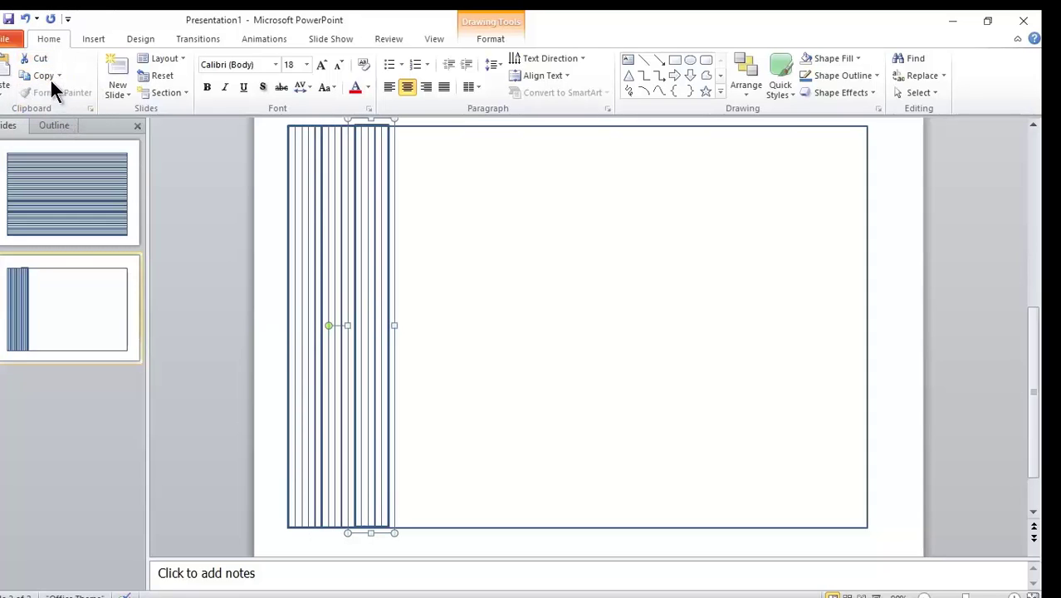
{"action": "left_click", "coordinate": [58, 75]}
{"action": "left_click", "coordinate": [59, 112]}
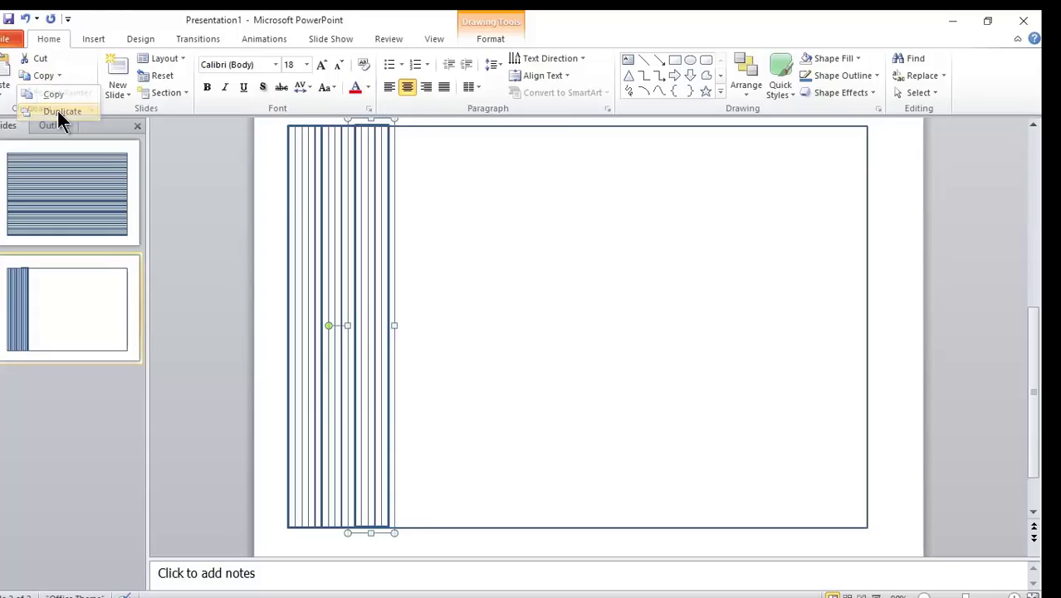
{"action": "left_click", "coordinate": [59, 74]}
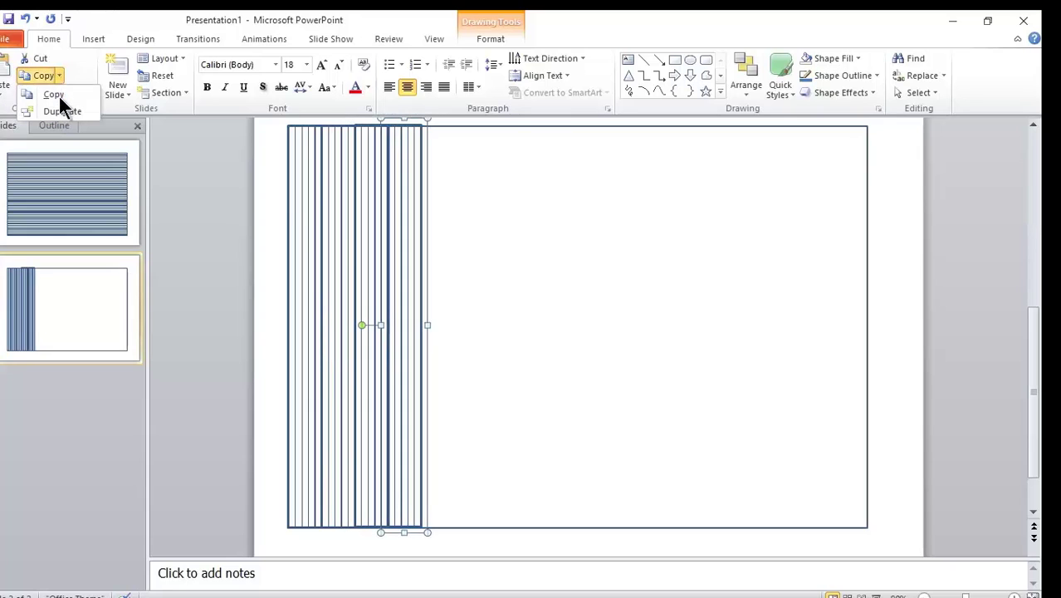
{"action": "left_click", "coordinate": [61, 113]}
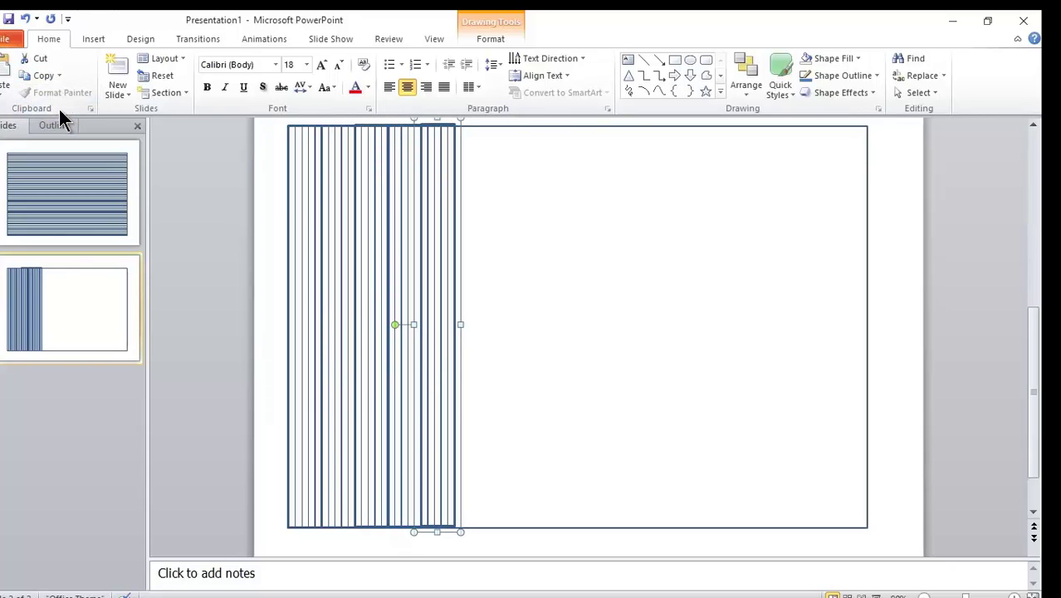
{"action": "key", "text": "ctrl+d"}
{"action": "key", "text": "ctrl+d"}
{"action": "key", "text": "ctrl+d"}
{"action": "key", "text": "ctrl+d"}
{"action": "key", "text": "ctrl+d"}
{"action": "key", "text": "ctrl+d"}
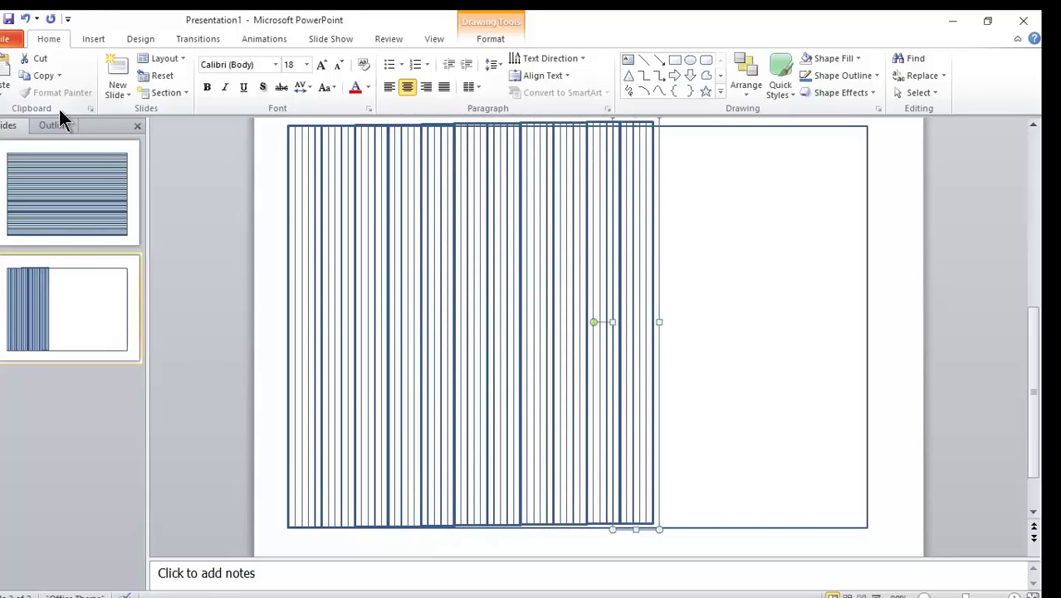
{"action": "key", "text": "ctrl+d"}
{"action": "key", "text": "ctrl+d"}
{"action": "key", "text": "ctrl+d"}
{"action": "key", "text": "ctrl+d"}
{"action": "key", "text": "ctrl+d"}
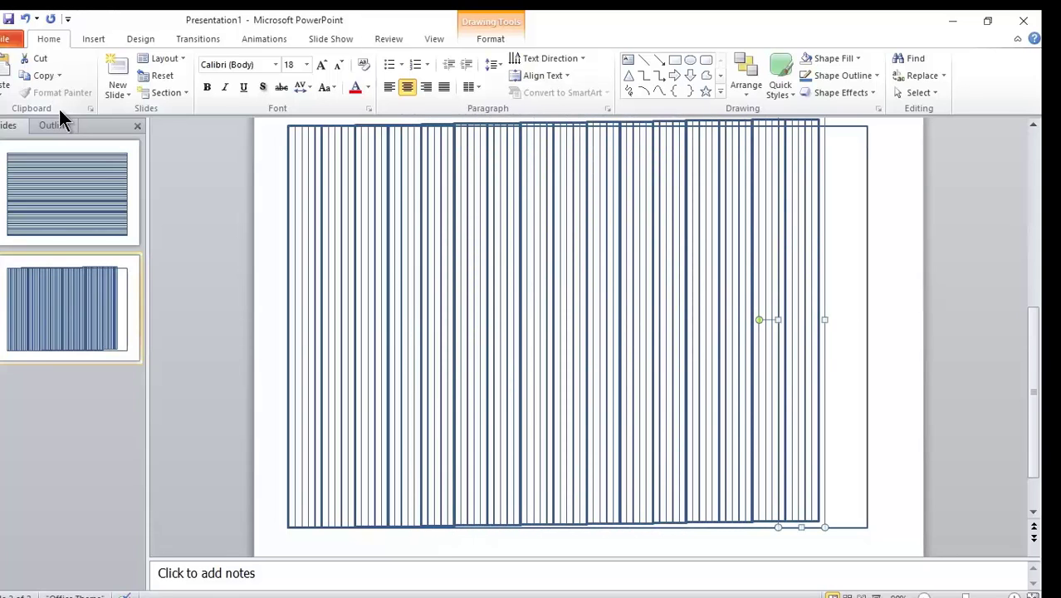
{"action": "key", "text": "ctrl+d"}
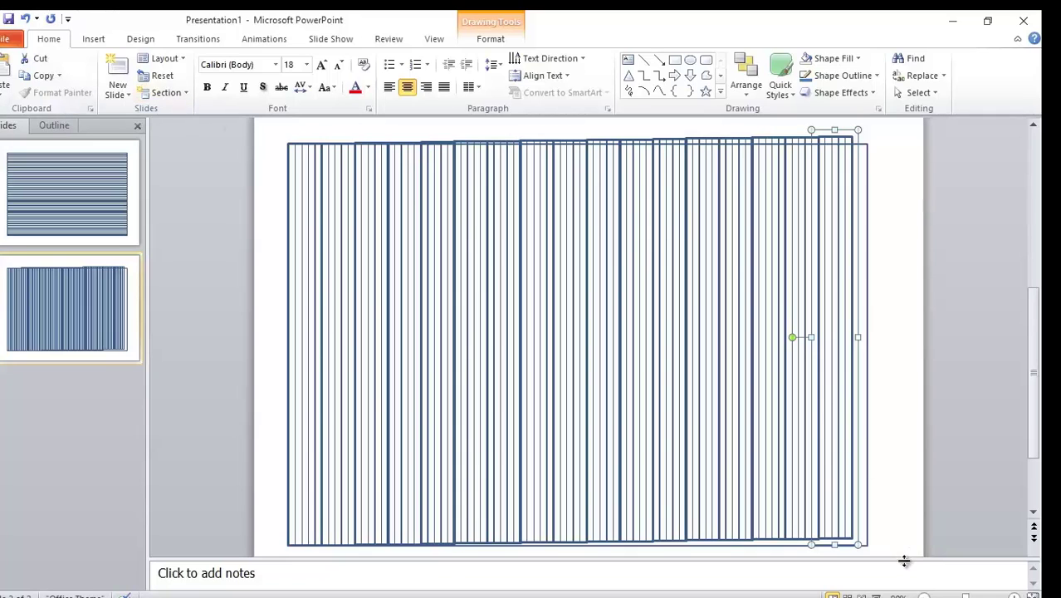
Step: Shift a left-hand strip rightward to even out the line spacing
{"action": "left_click", "coordinate": [372, 156]}
{"action": "left_click_drag", "start_coordinate": [372, 158], "coordinate": [406, 173]}
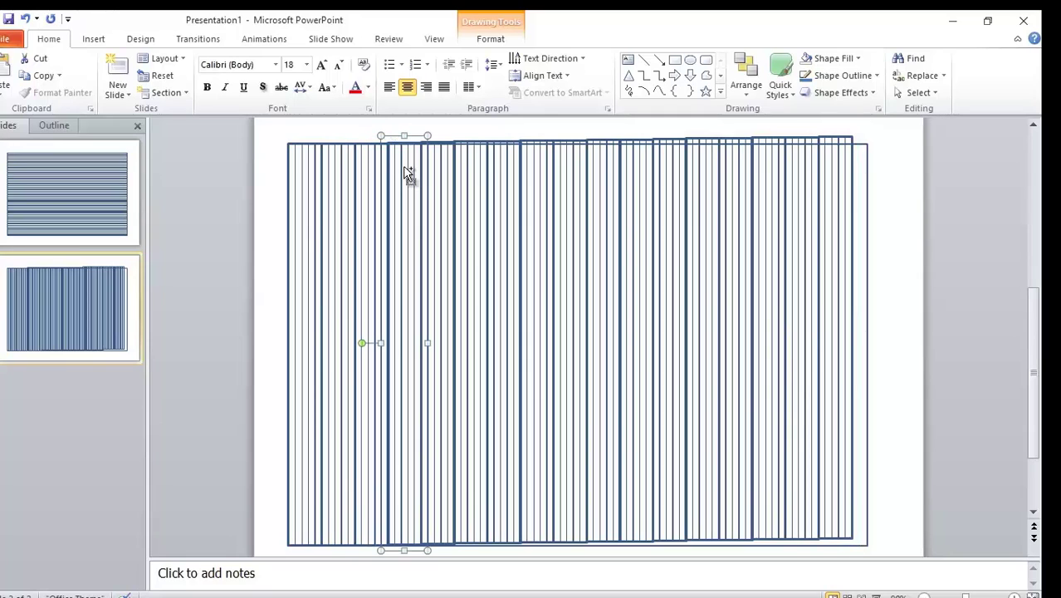
{"action": "left_click_drag", "start_coordinate": [406, 173], "coordinate": [438, 175]}
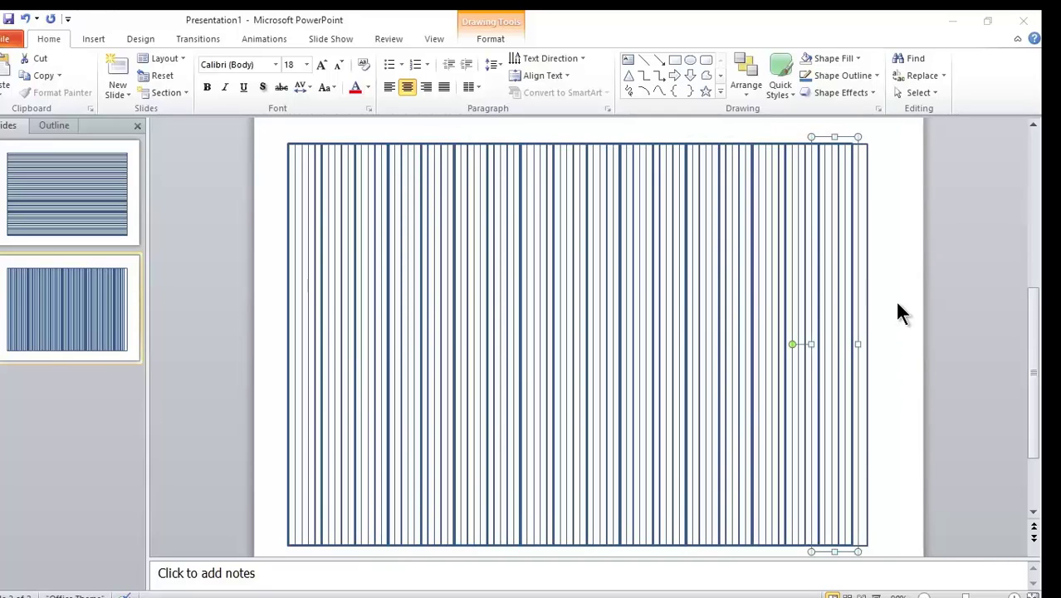
Step: Delete the large outer rectangle from slide 2
{"action": "left_click", "coordinate": [868, 196]}
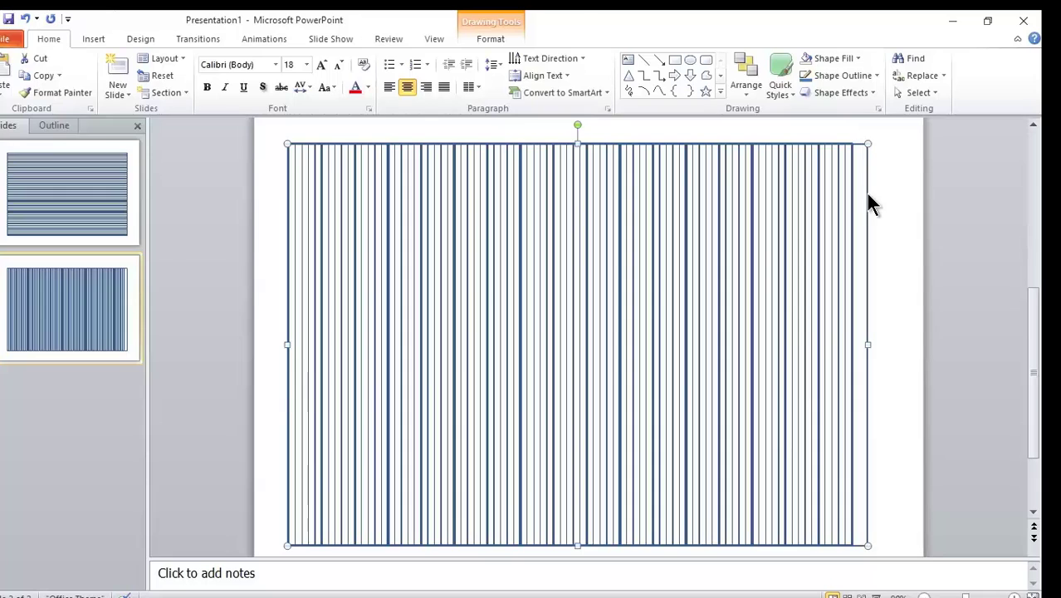
{"action": "key", "text": "Delete"}
{"action": "left_click", "coordinate": [853, 195]}
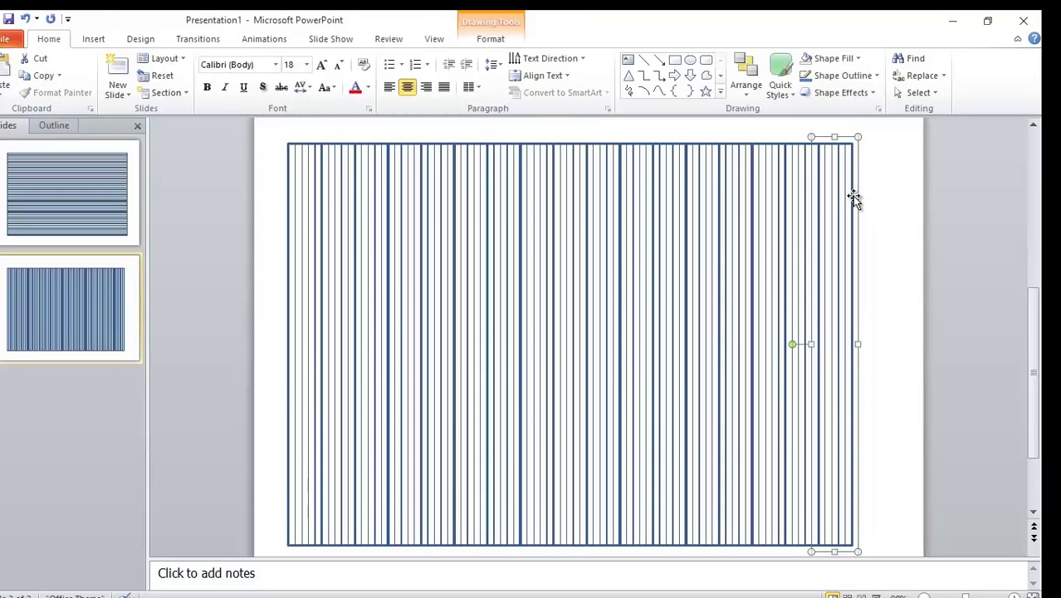
Step: Select all vertical lines on slide 2, group them into one object, and place the cursor after slide 2
{"action": "left_click", "coordinate": [916, 92]}
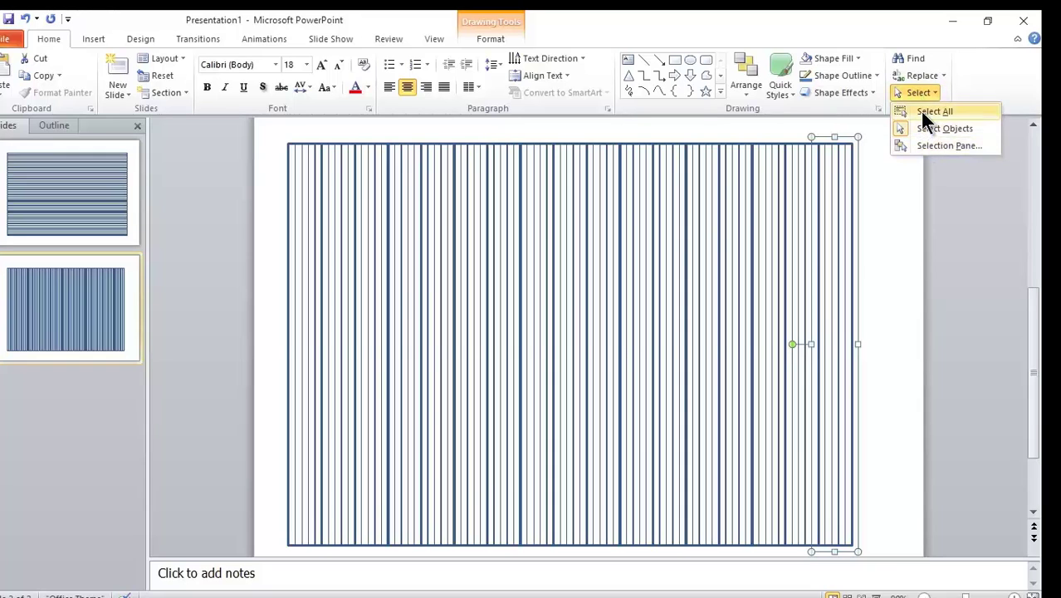
{"action": "left_click", "coordinate": [922, 114]}
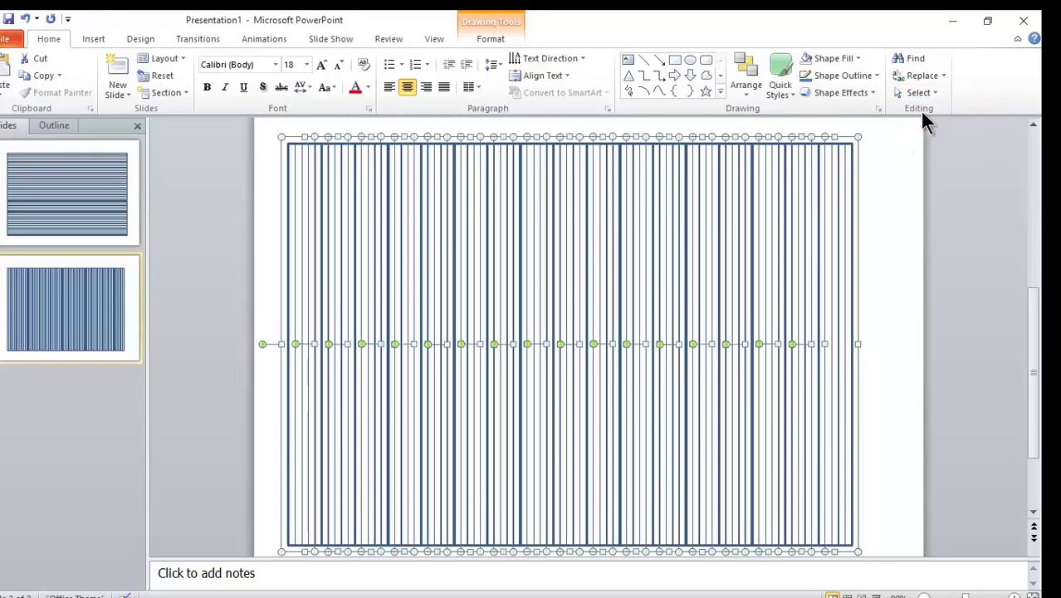
{"action": "left_click", "coordinate": [744, 91]}
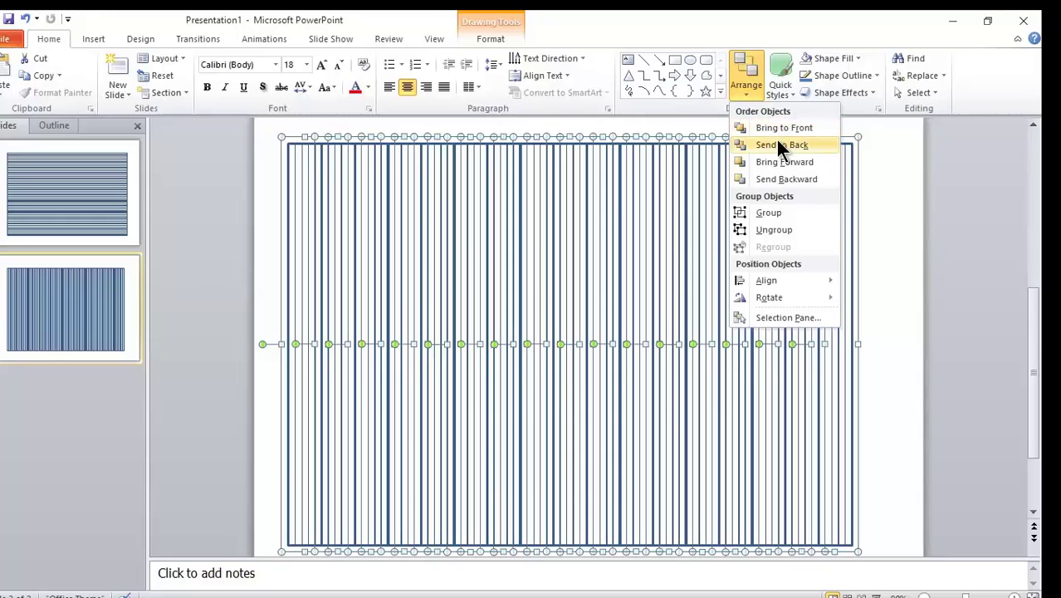
{"action": "left_click", "coordinate": [778, 213]}
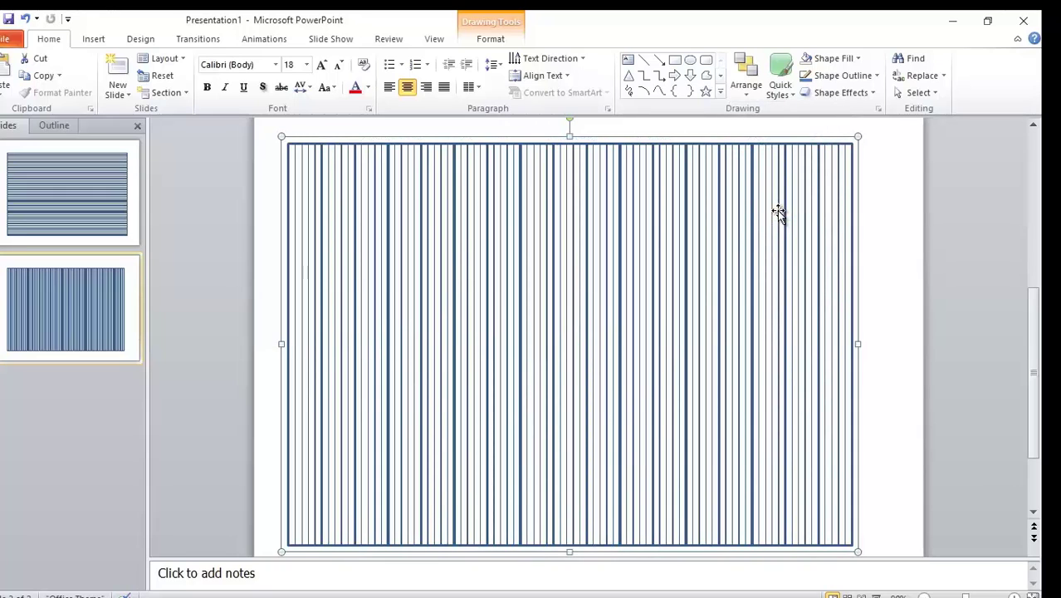
{"action": "left_click", "coordinate": [93, 367]}
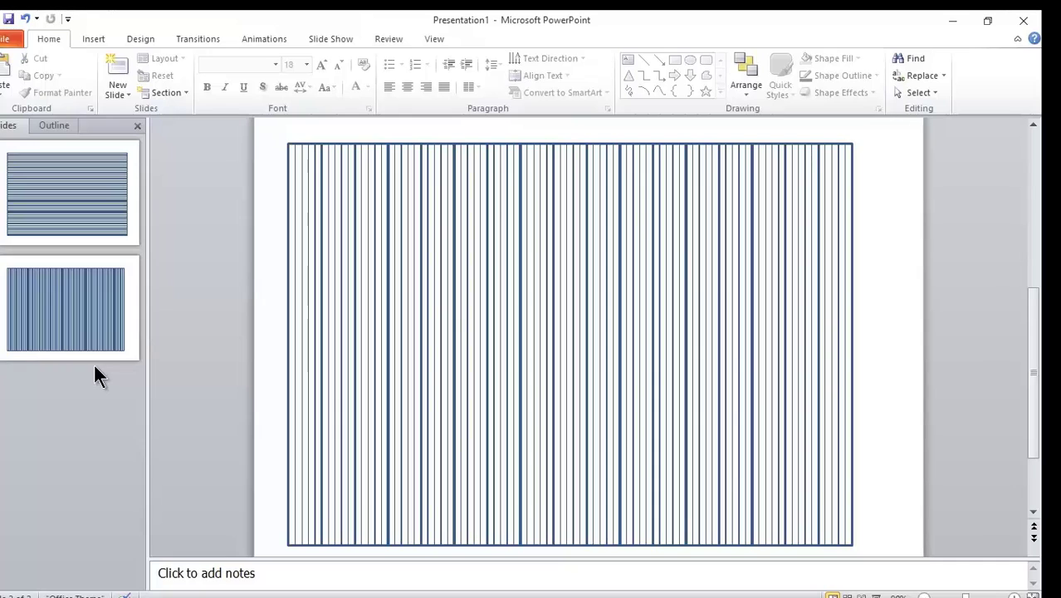
Step: Insert a new blank slide after slide 2 and return to slide 1
{"action": "key", "text": "Return"}
{"action": "left_click", "coordinate": [109, 190]}
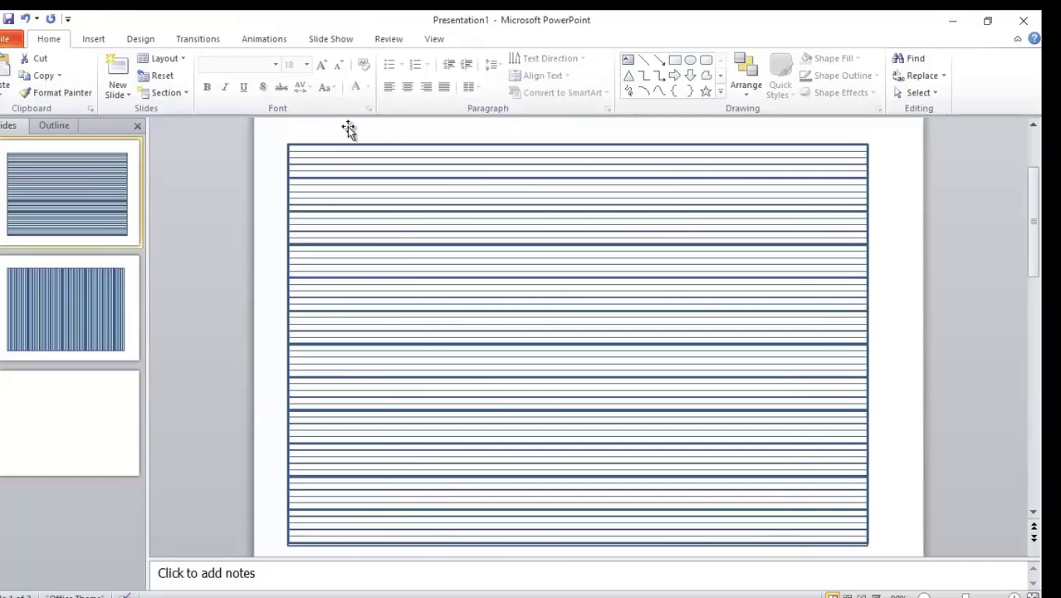
{"action": "left_click", "coordinate": [288, 268]}
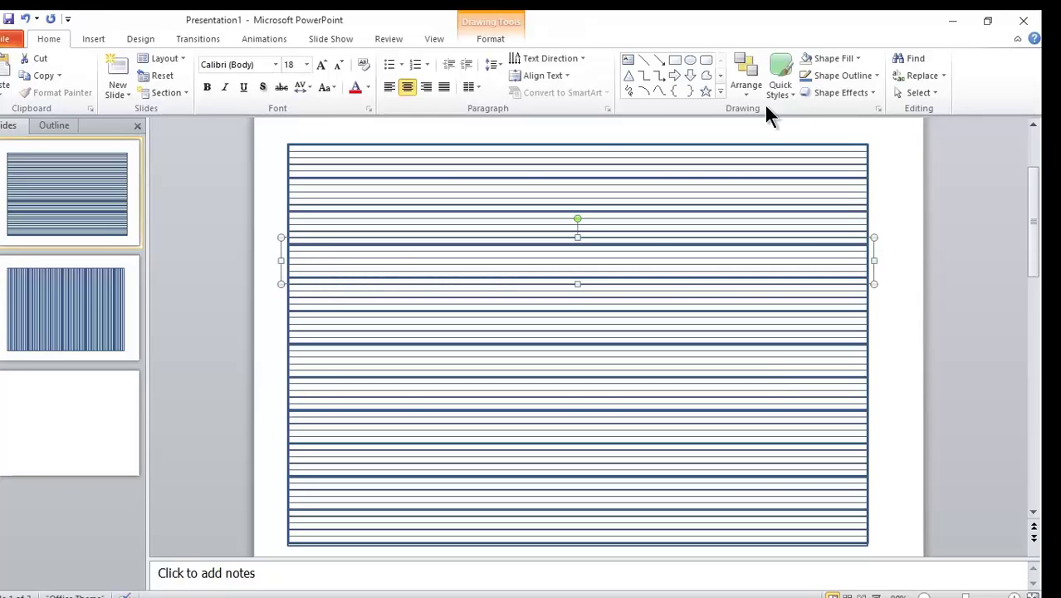
Step: Group all horizontal lines on slide 1, copy the group, and go to slide 3
{"action": "left_click", "coordinate": [922, 92]}
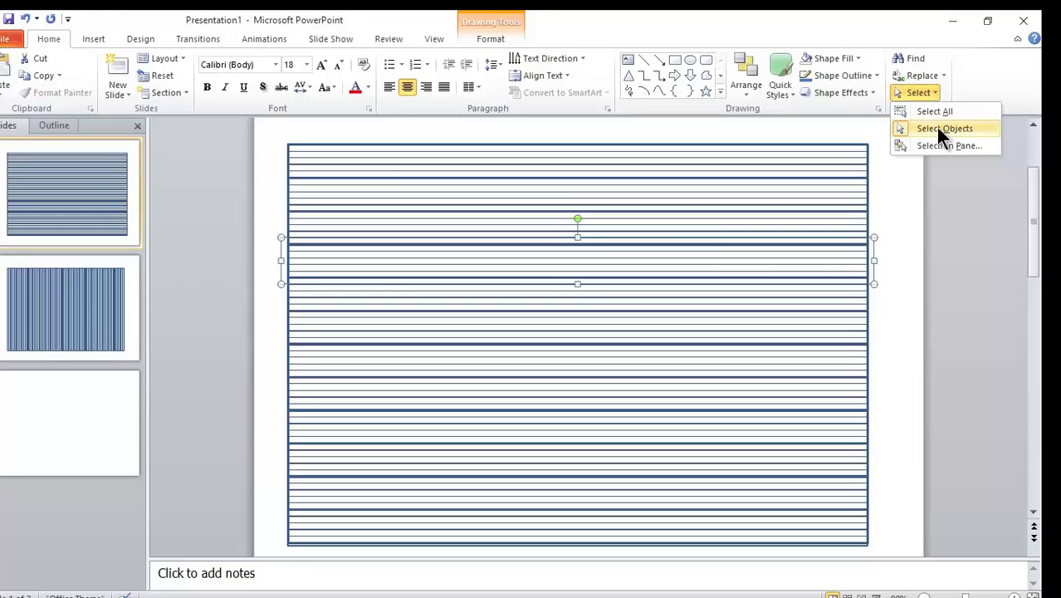
{"action": "left_click", "coordinate": [933, 112]}
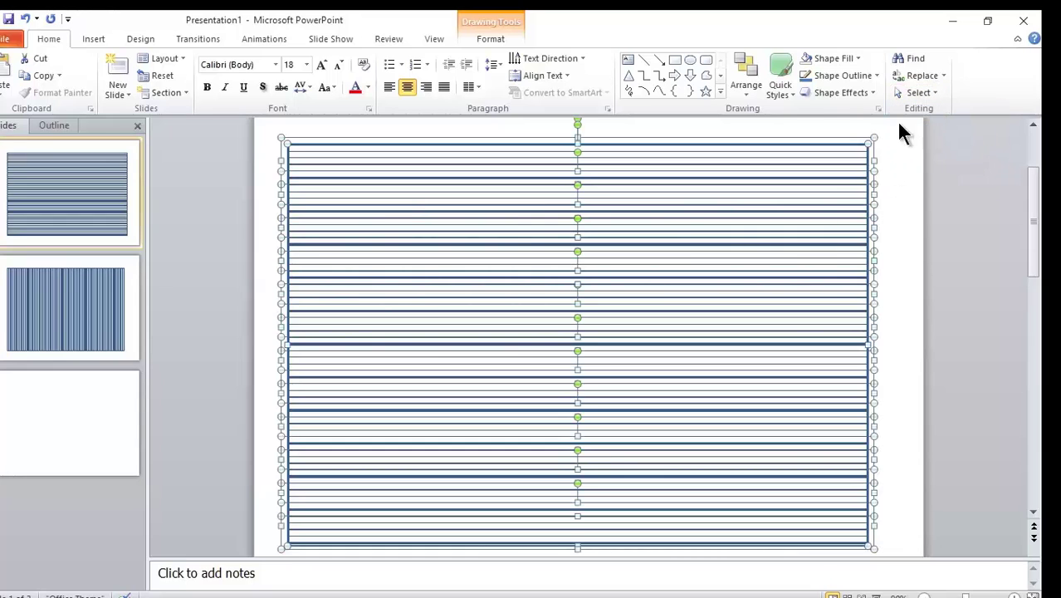
{"action": "left_click", "coordinate": [746, 94]}
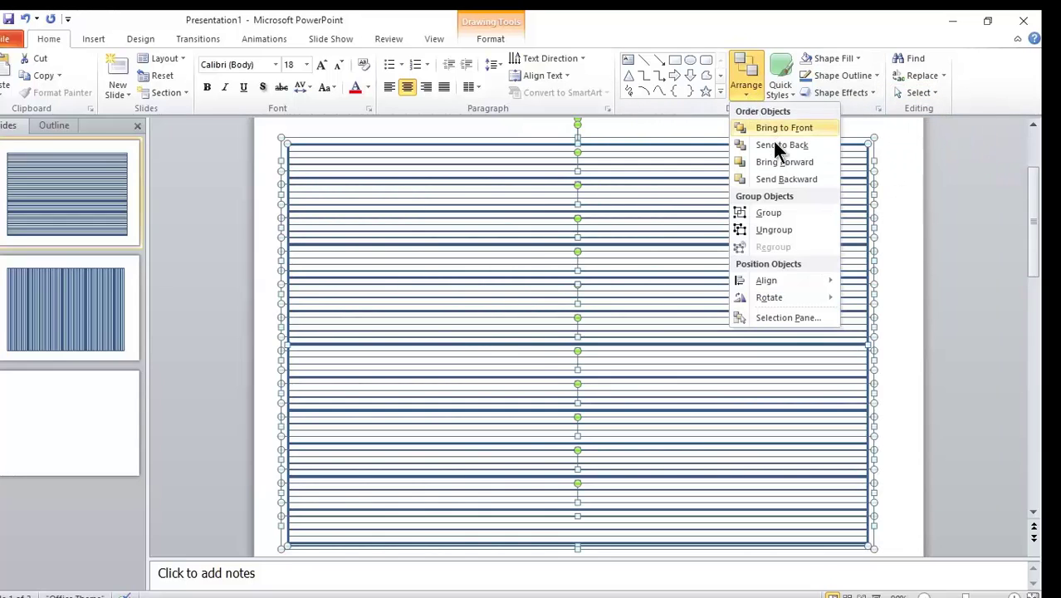
{"action": "left_click", "coordinate": [774, 212]}
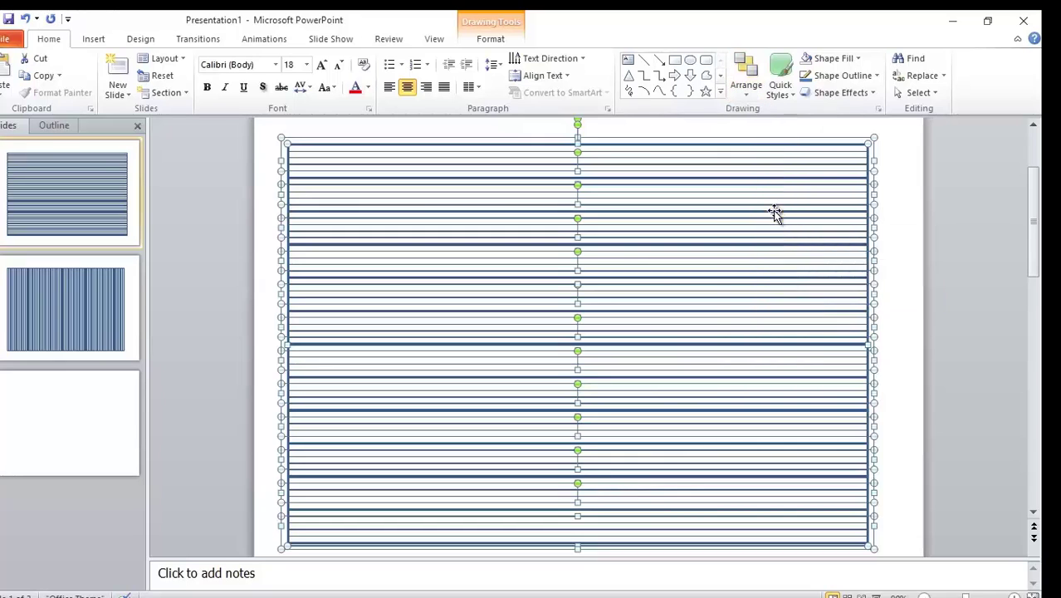
{"action": "left_click", "coordinate": [43, 75]}
{"action": "left_click", "coordinate": [81, 396]}
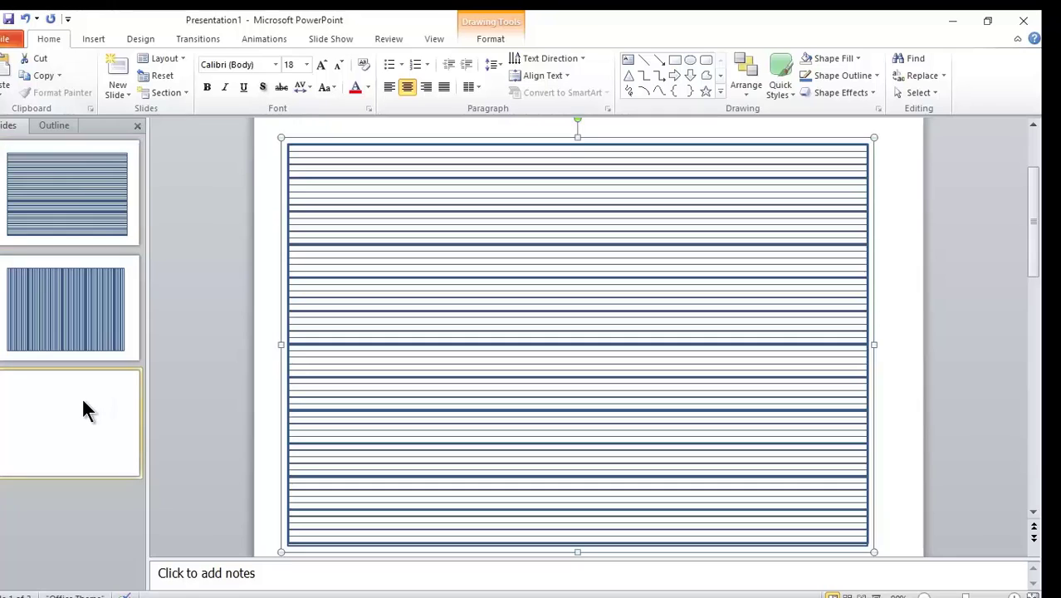
Step: Paste the horizontal lines onto slide 3, add slide 2's vertical lines over them, and widen them
{"action": "left_click", "coordinate": [3, 69]}
{"action": "left_click", "coordinate": [76, 318]}
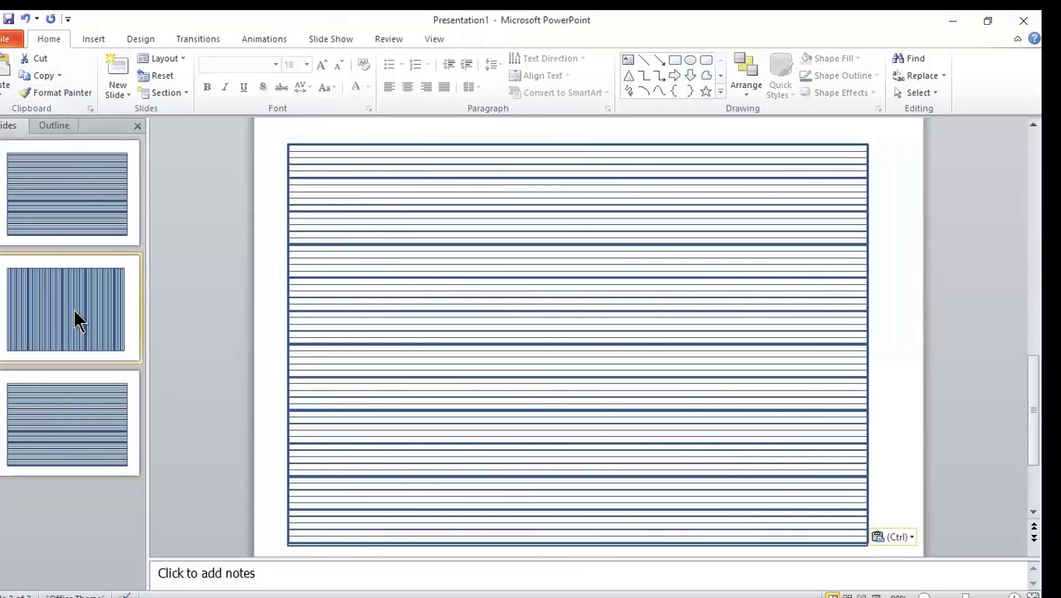
{"action": "left_click", "coordinate": [424, 163]}
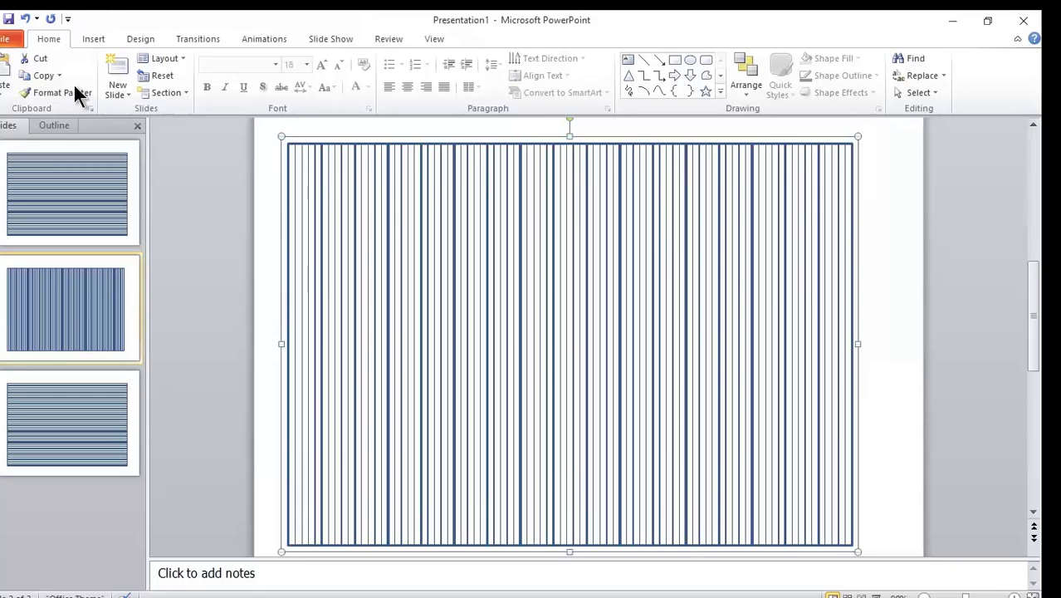
{"action": "left_click", "coordinate": [43, 73]}
{"action": "left_click", "coordinate": [91, 404]}
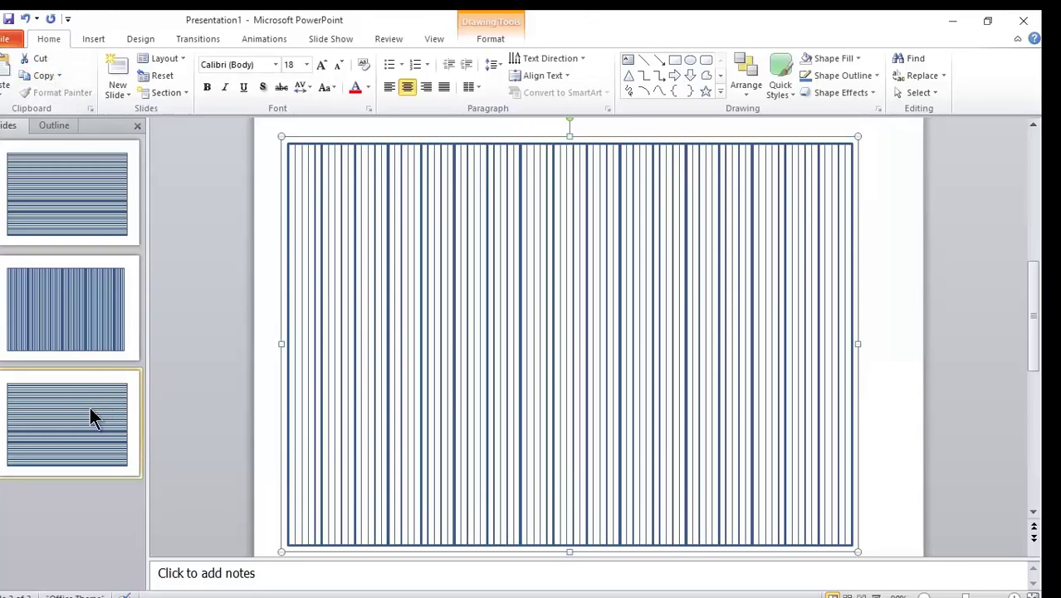
{"action": "left_click", "coordinate": [2, 68]}
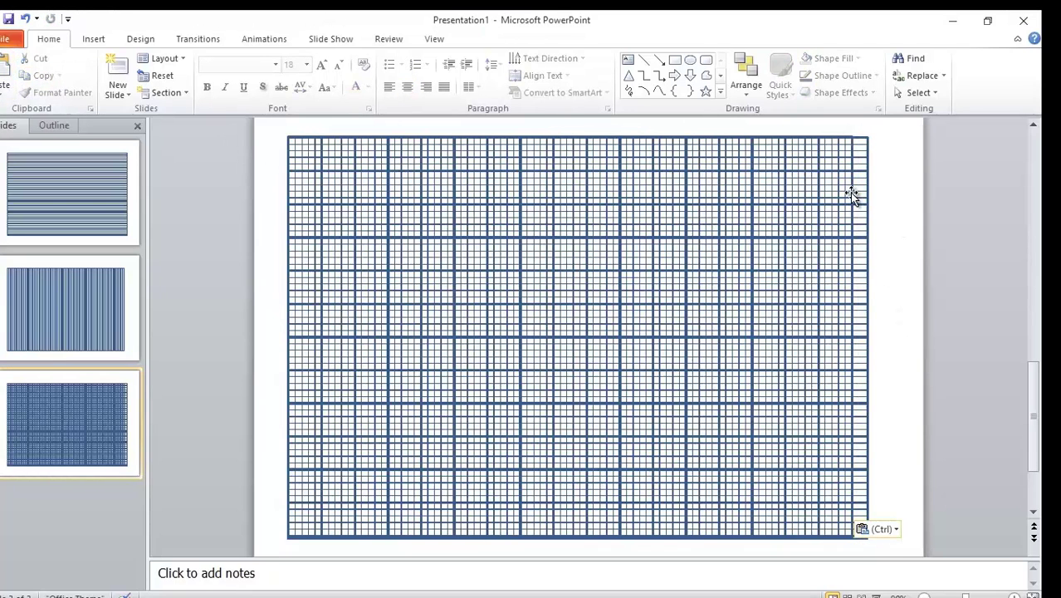
{"action": "left_click_drag", "start_coordinate": [861, 191], "coordinate": [873, 189]}
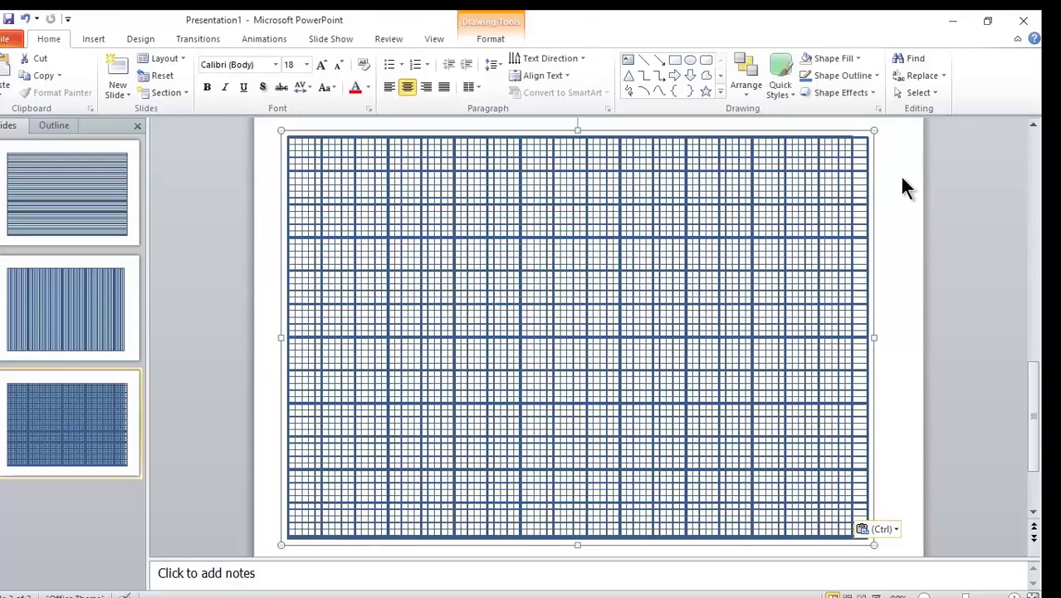
Step: Shrink the vertical-lines group to 8.4" wide, leaving it 6" tall, to match the horizontal lines
{"action": "left_click", "coordinate": [497, 49]}
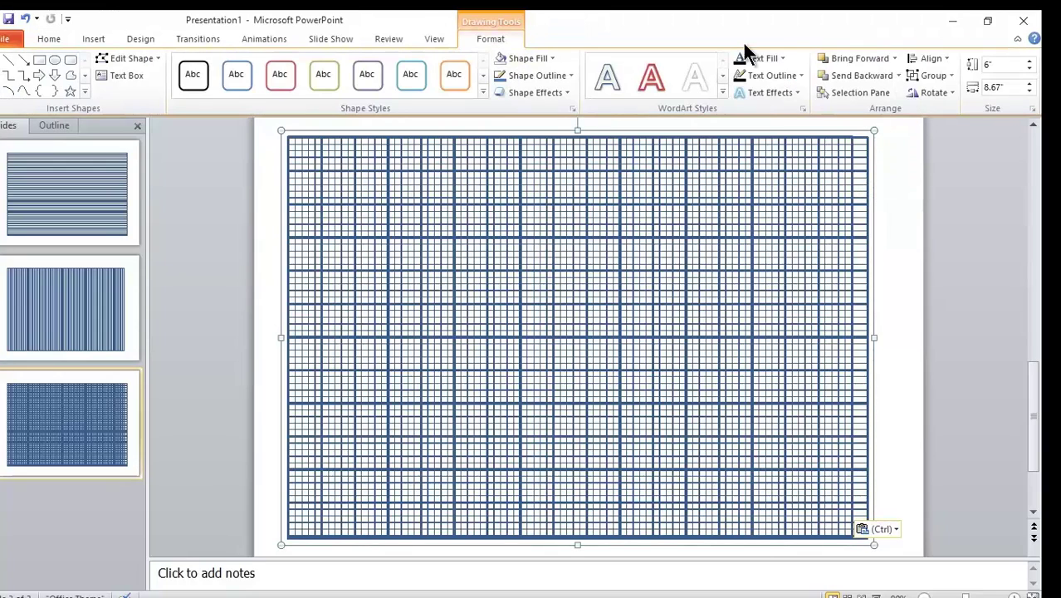
{"action": "left_click", "coordinate": [1030, 92]}
{"action": "left_click", "coordinate": [1030, 92]}
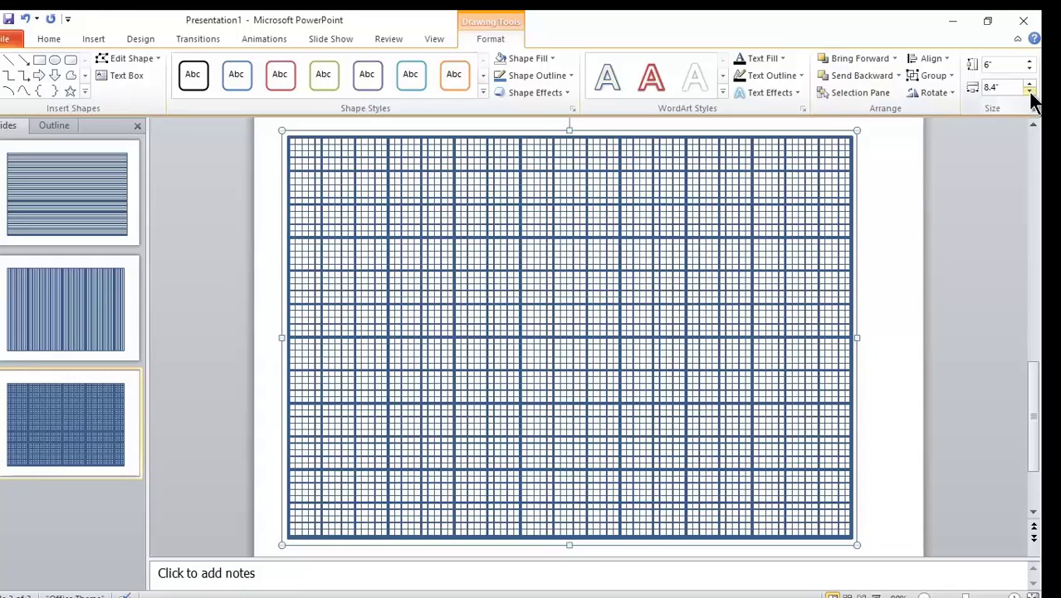
{"action": "left_click", "coordinate": [888, 169]}
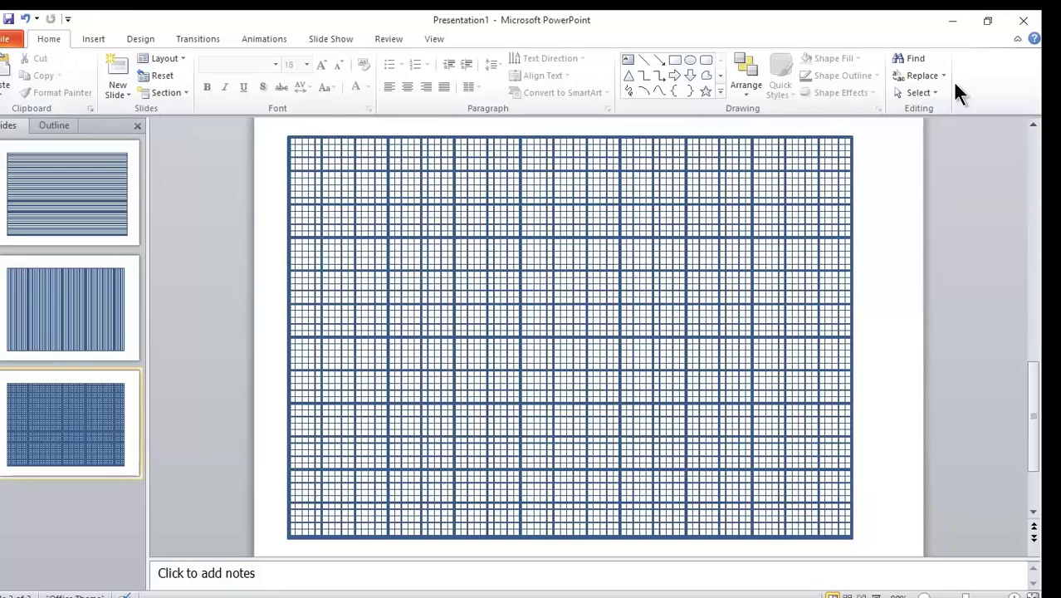
Step: Select both line groups on slide 3 and group them into a single object
{"action": "left_click", "coordinate": [922, 93]}
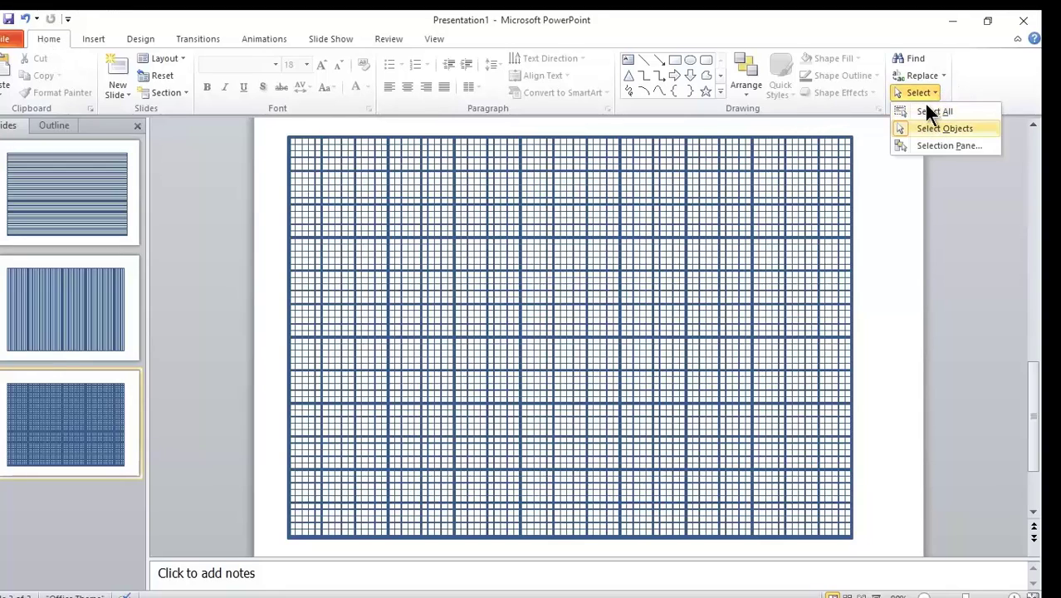
{"action": "left_click", "coordinate": [926, 112]}
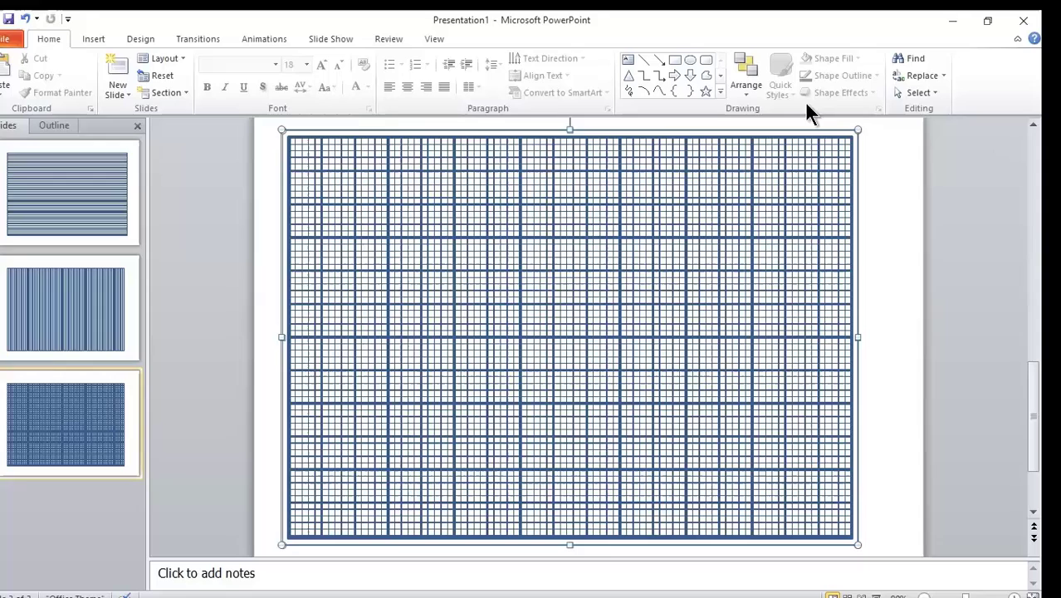
{"action": "left_click", "coordinate": [750, 91]}
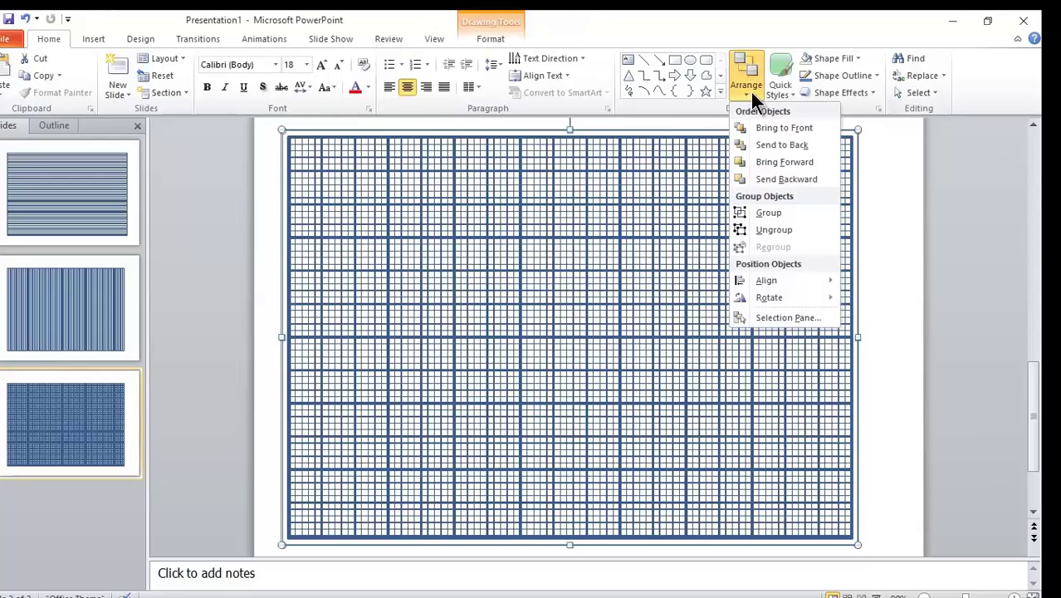
{"action": "left_click", "coordinate": [770, 211]}
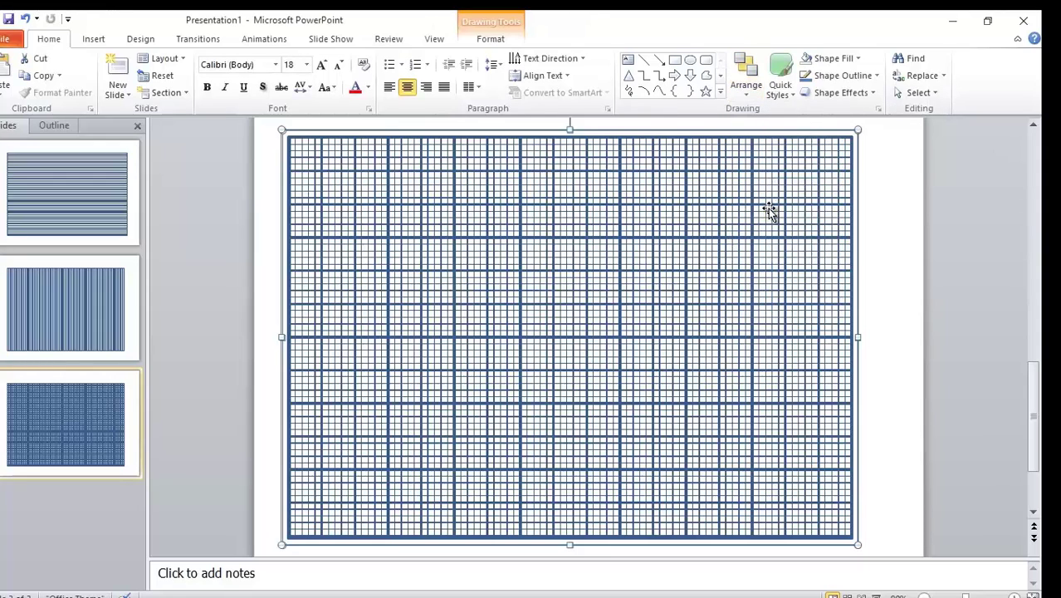
Step: Change the grid's line colour to a light blue theme colour
{"action": "left_click", "coordinate": [853, 88]}
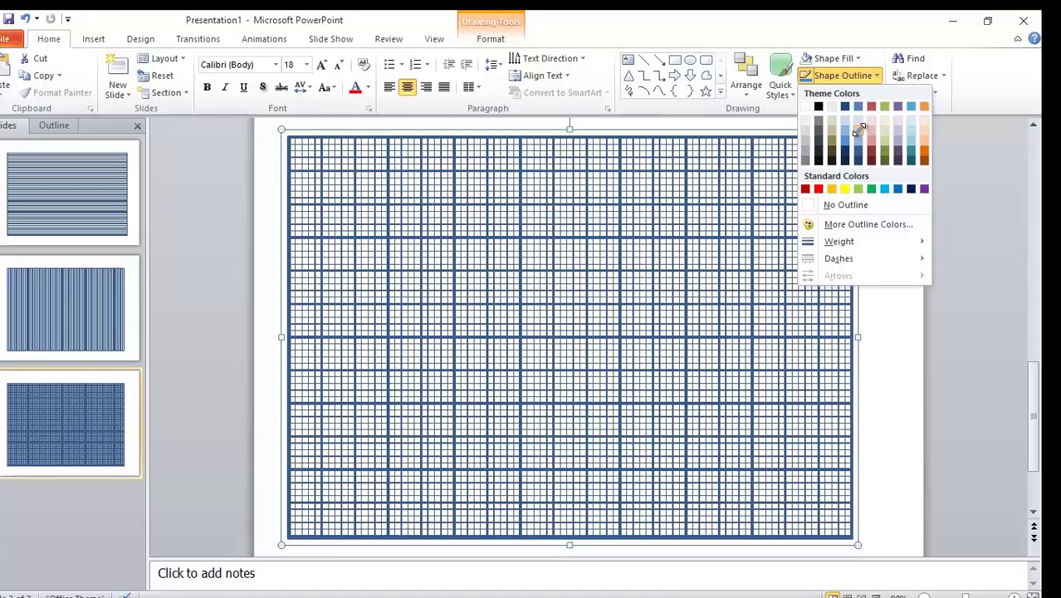
{"action": "left_click", "coordinate": [858, 131]}
{"action": "left_click", "coordinate": [842, 75]}
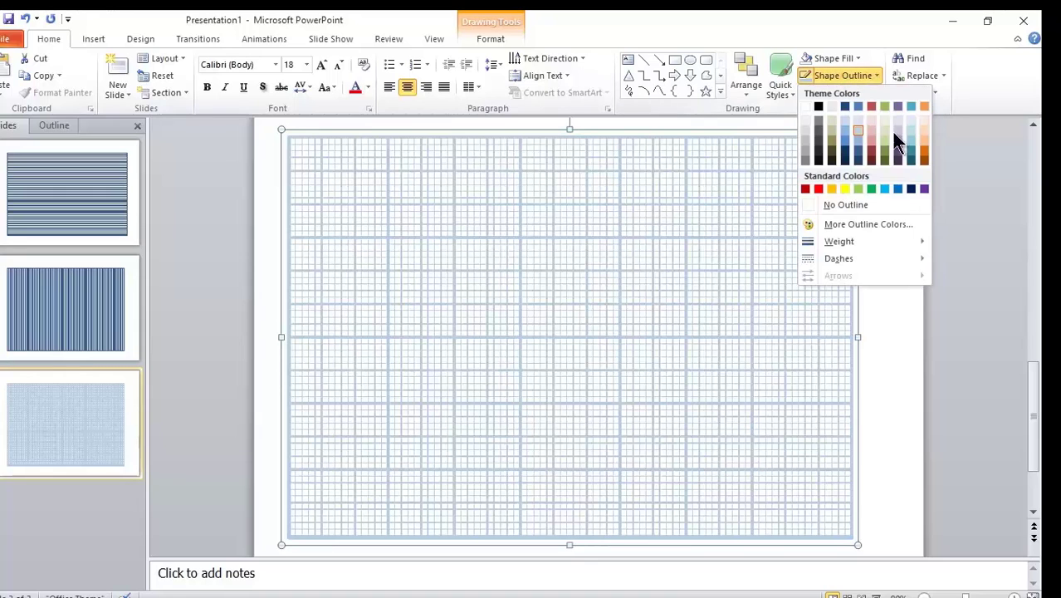